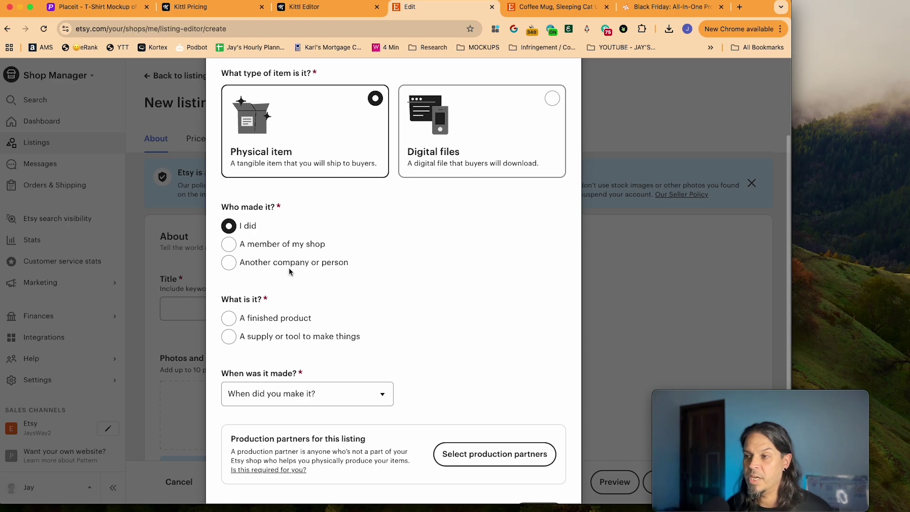
Classify the new listing's item as a finished product and set when it was made to Made To Order.
scroll(344, 271, "down", 1)
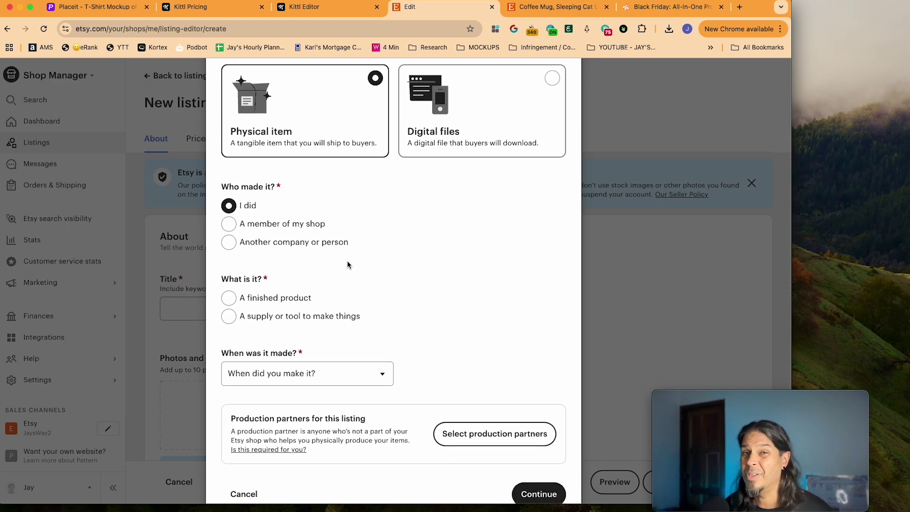
scroll(371, 281, "down", 1)
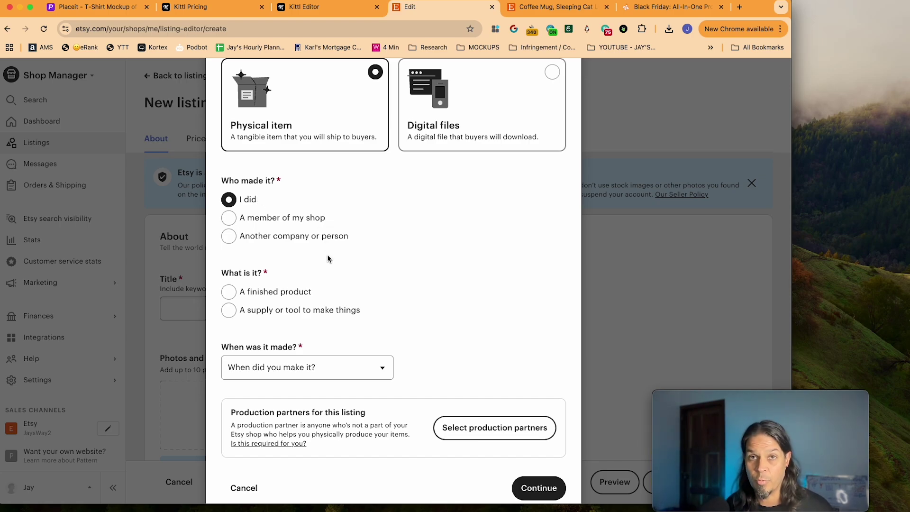
scroll(321, 273, "down", 1)
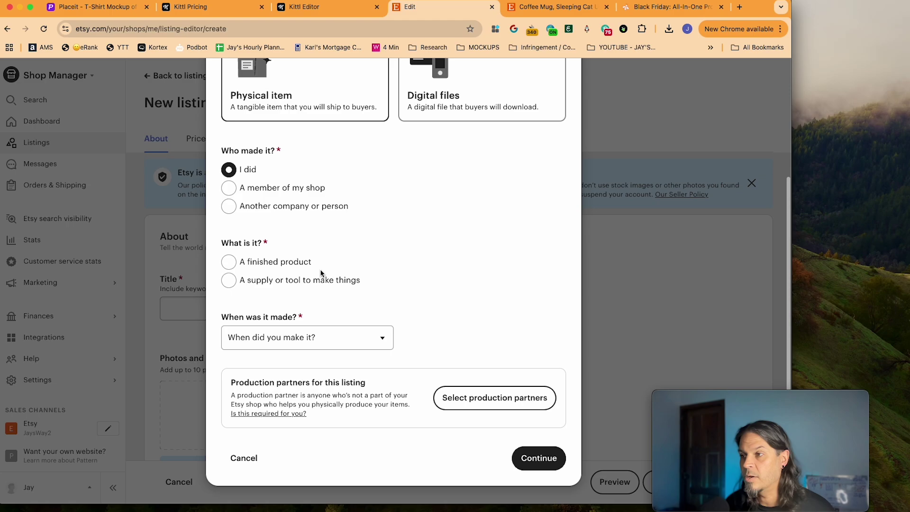
left_click(228, 262)
left_click(377, 338)
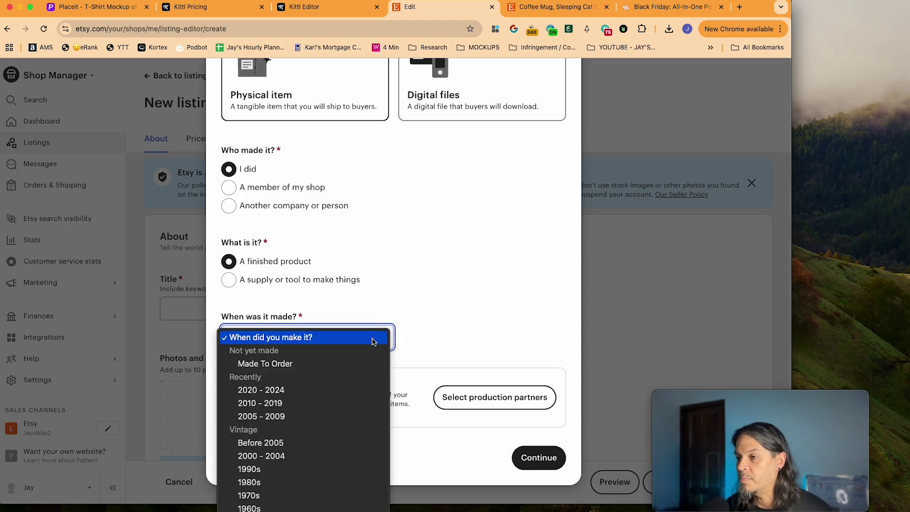
left_click(275, 364)
Select Printify as the production partner for this listing.
scroll(462, 323, "down", 5)
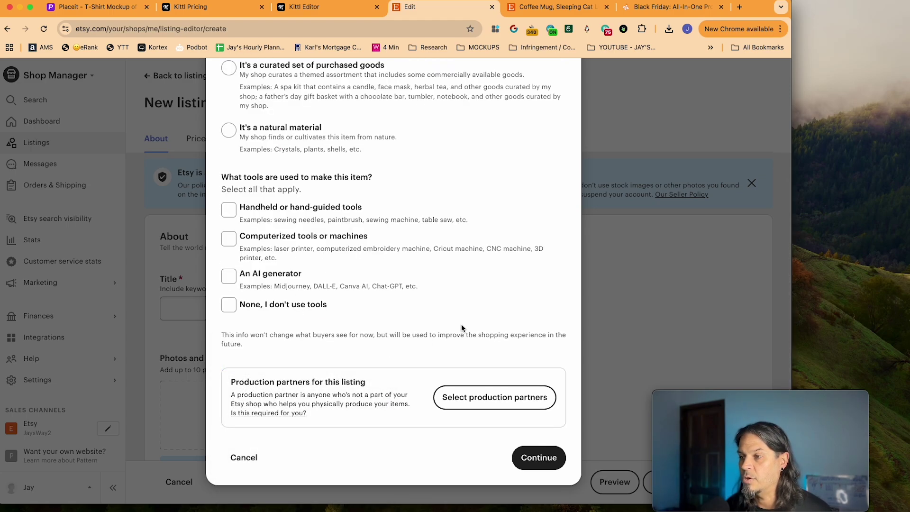
scroll(408, 341, "up", 5)
scroll(336, 205, "down", 1)
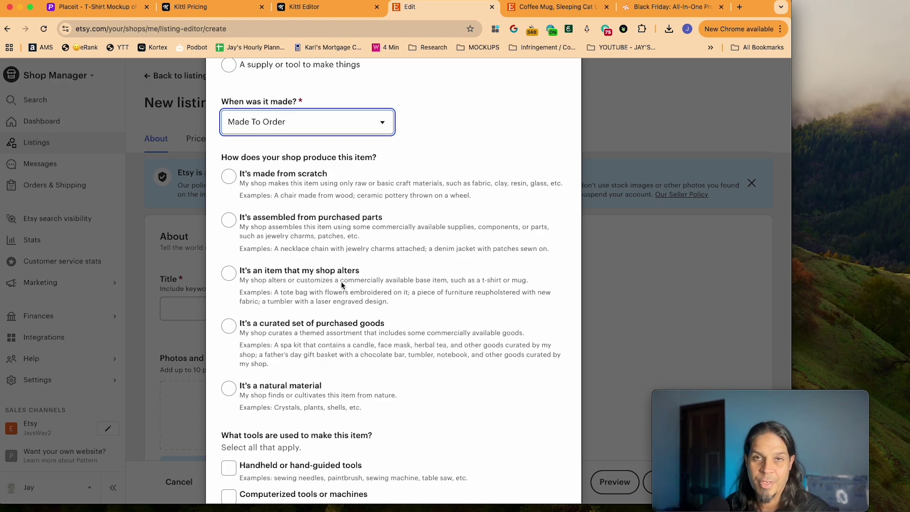
scroll(341, 280, "down", 5)
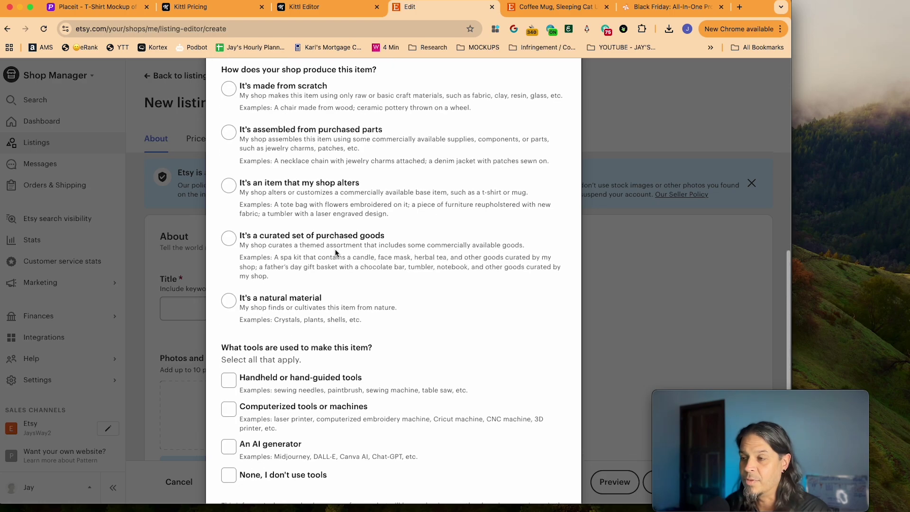
left_click(495, 401)
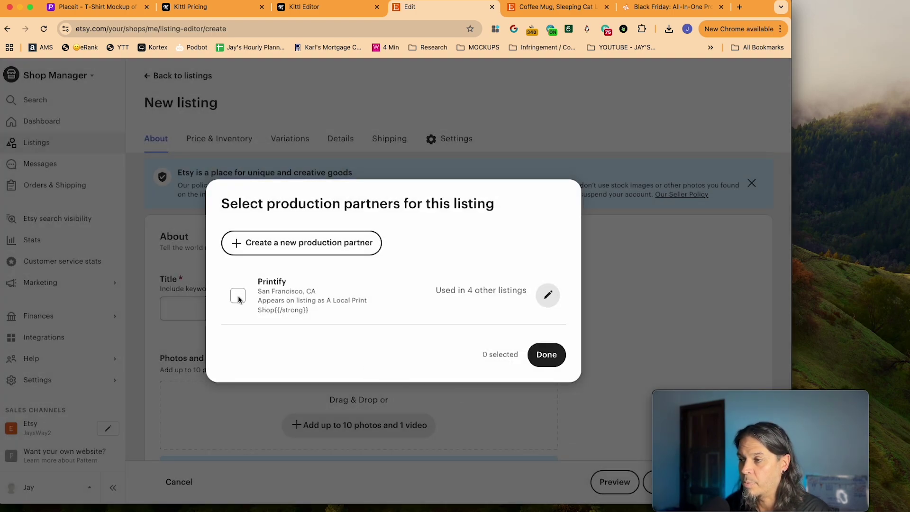
left_click(238, 297)
left_click(546, 355)
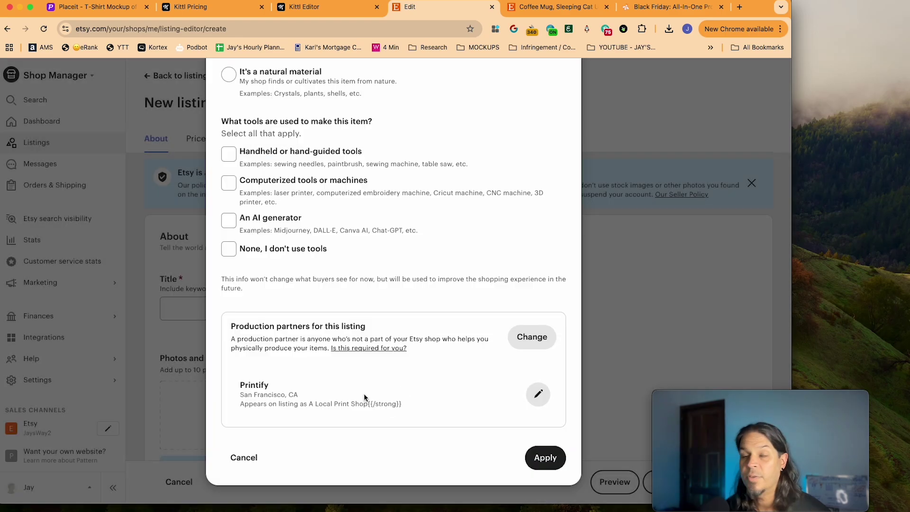
Open the Printify partner's details for editing and review its descriptive title, description, location and partnership answers.
left_click(538, 395)
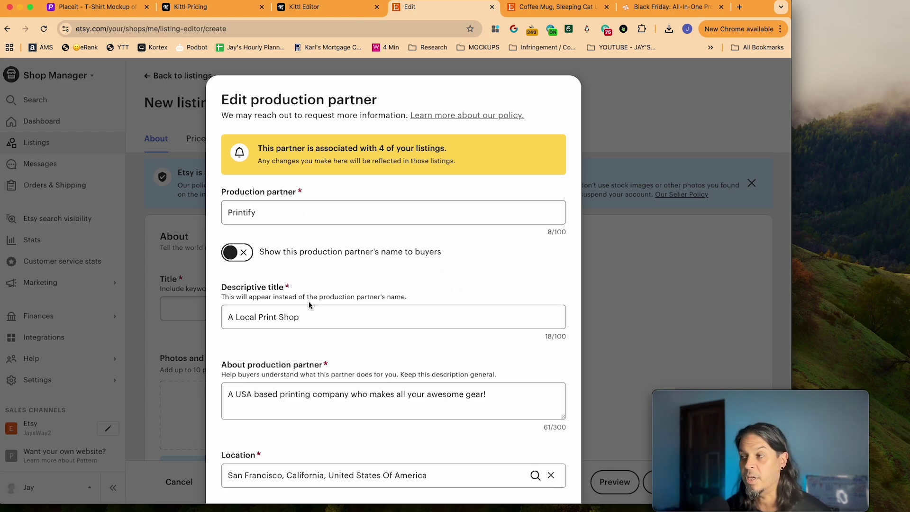
scroll(309, 301, "down", 1)
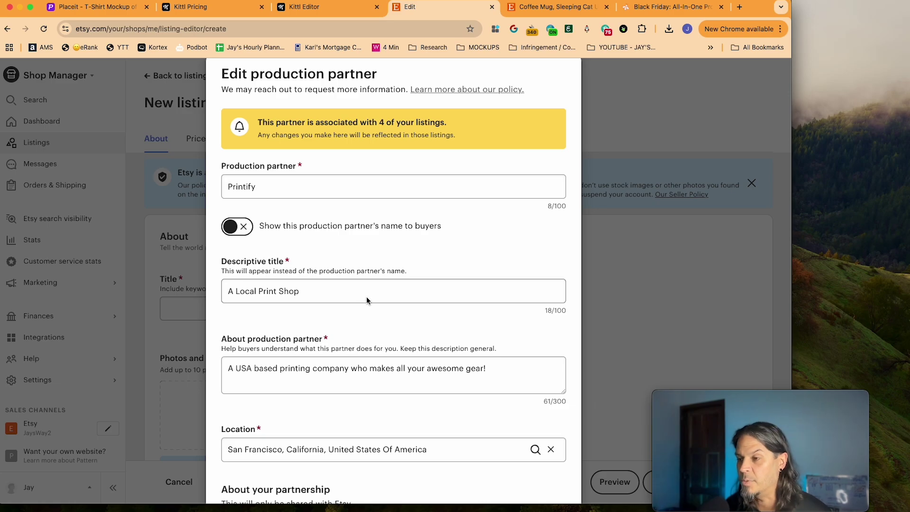
scroll(367, 301, "down", 2)
scroll(378, 322, "down", 1)
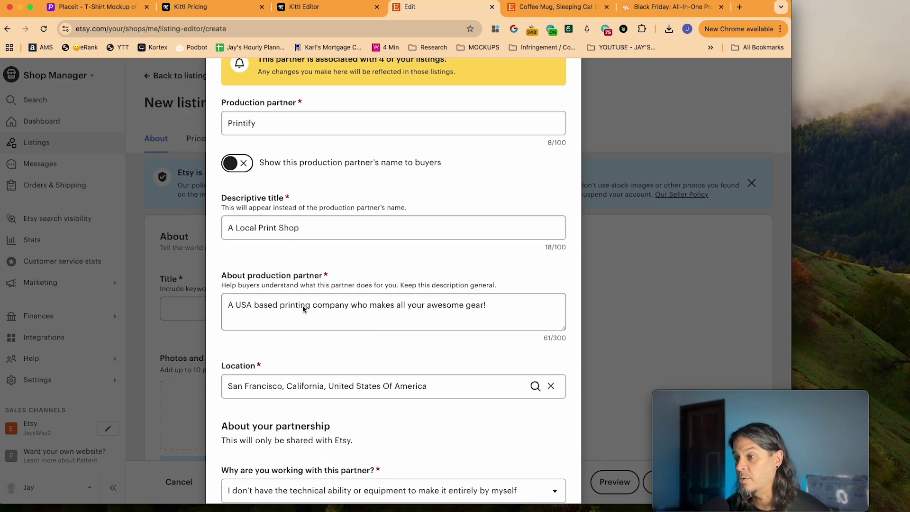
scroll(393, 310, "down", 2)
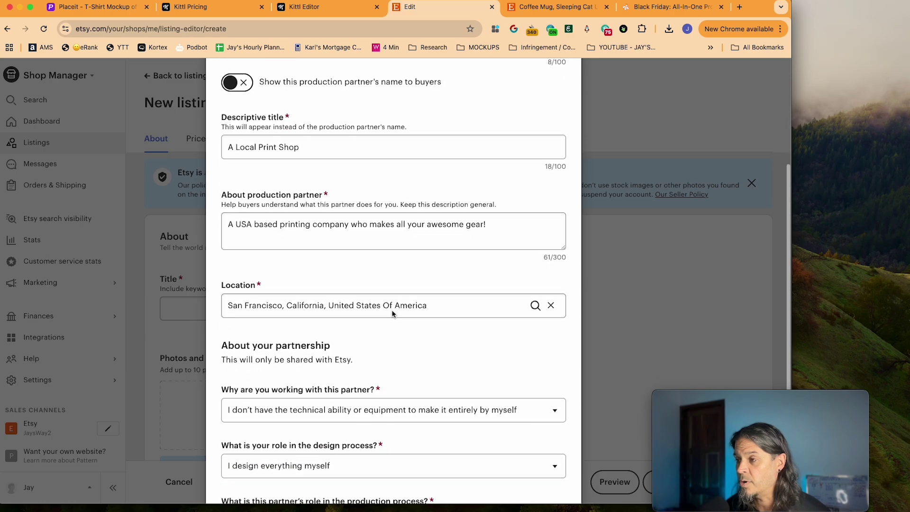
scroll(309, 297, "down", 1)
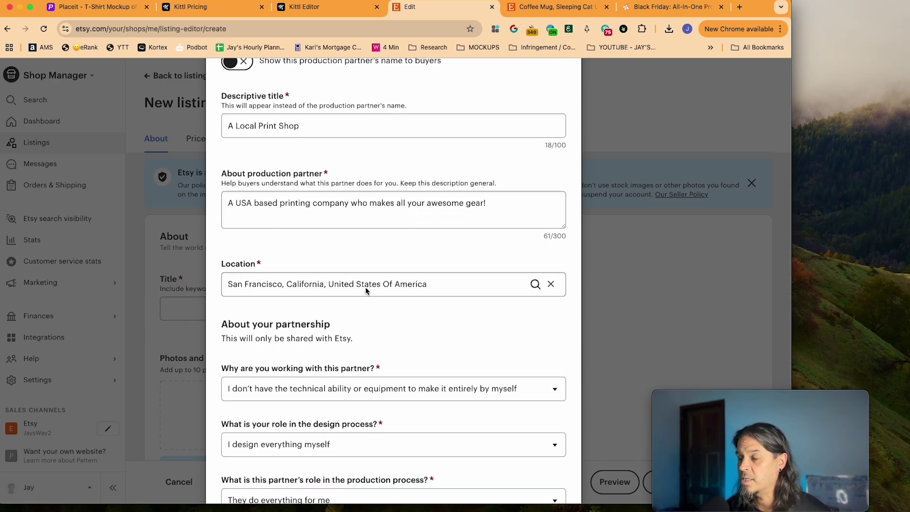
scroll(388, 290, "down", 1)
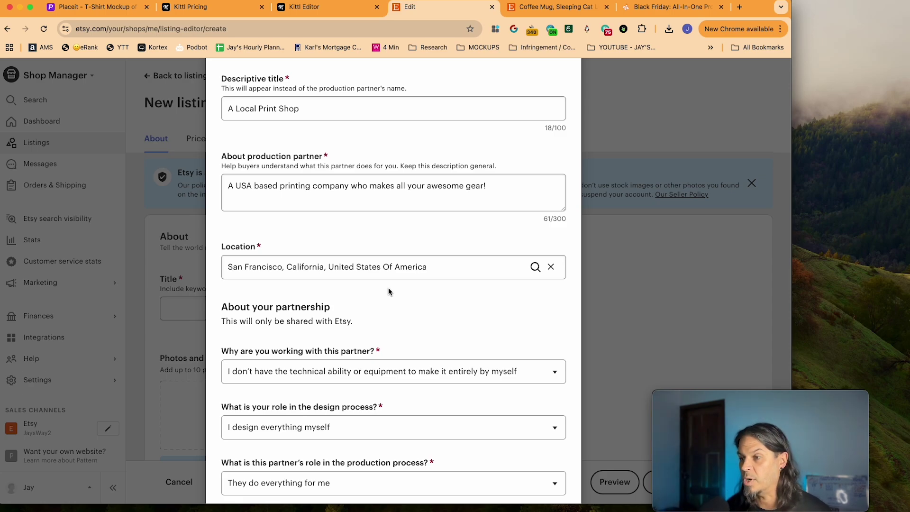
scroll(388, 288, "down", 2)
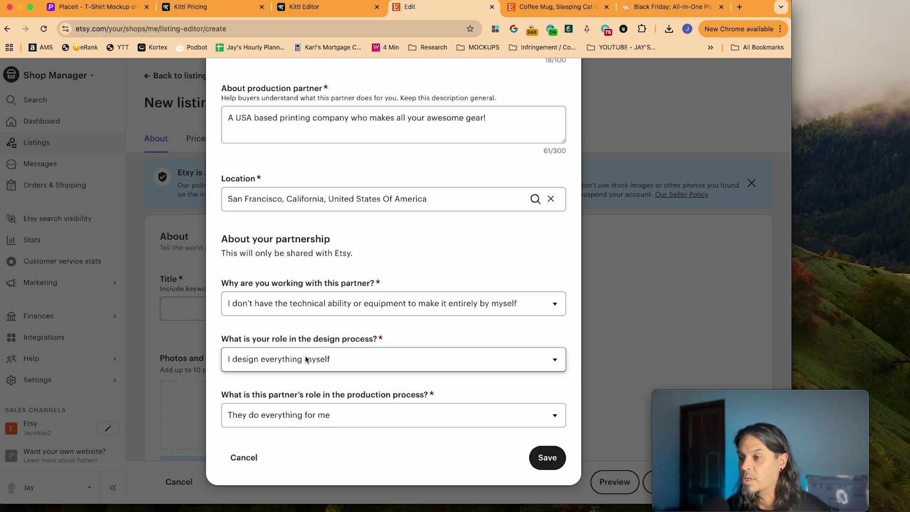
Set the design role to "I design everything myself" and the partner's production role to "They do everything for me", and save the partner.
left_click(266, 365)
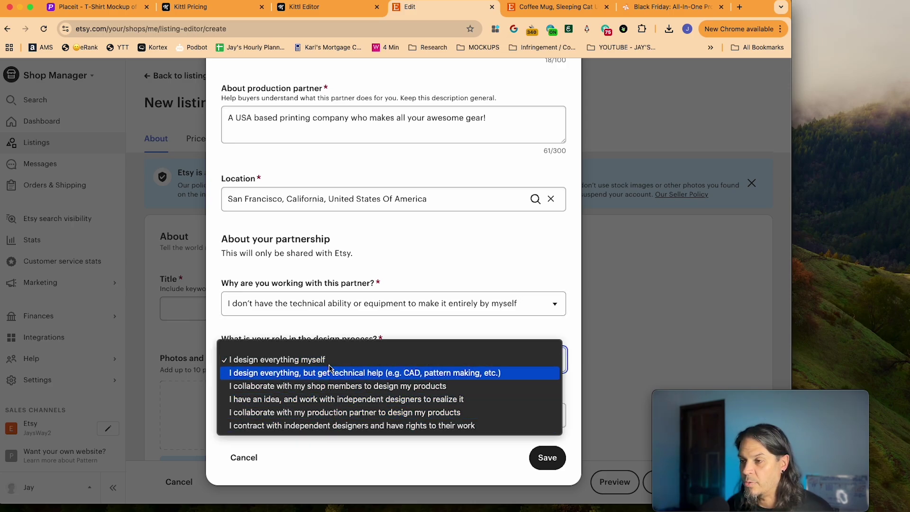
left_click(306, 361)
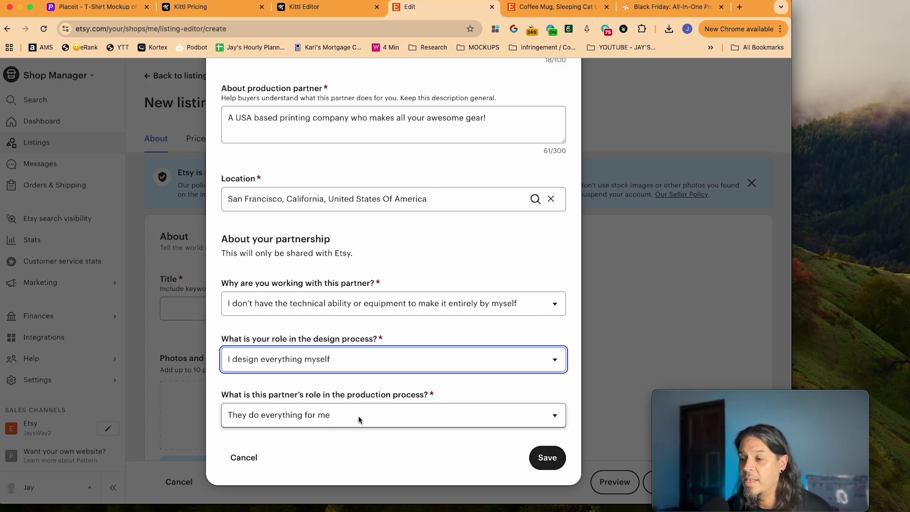
left_click(372, 417)
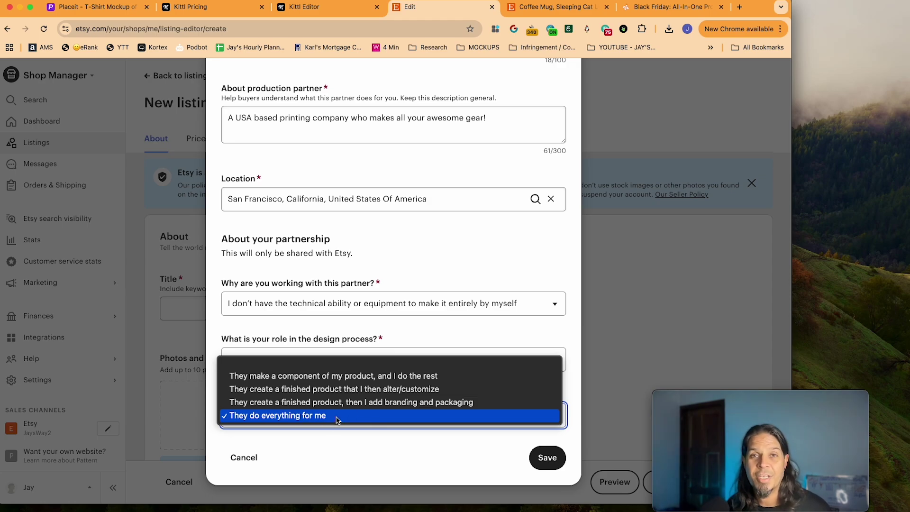
left_click(363, 447)
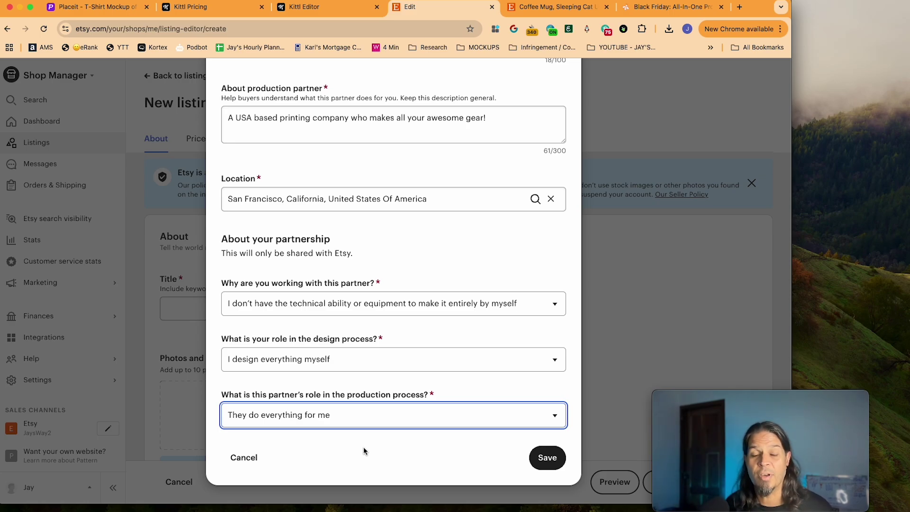
left_click(548, 459)
Get eRank AI Listing Helper suggestions for "cute cat in a unicorn onesie sleeping on a t-shirt".
left_click(190, 262)
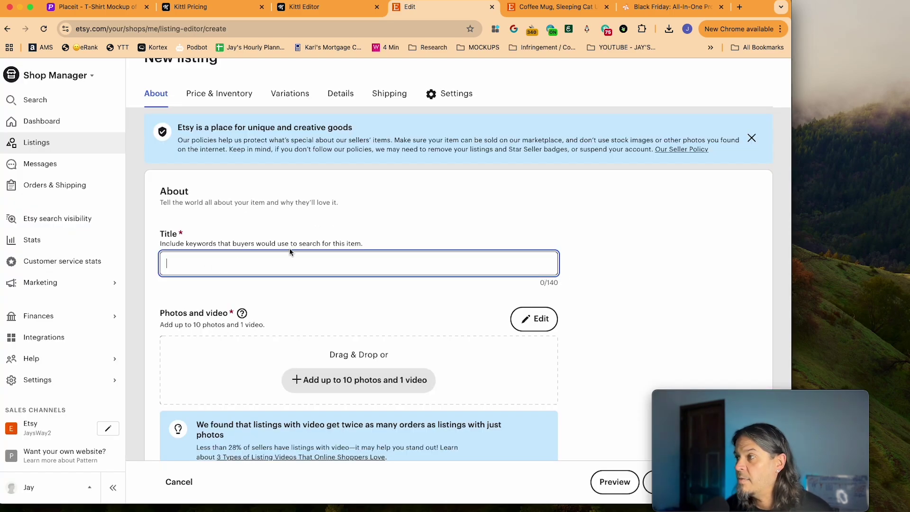
left_click(569, 29)
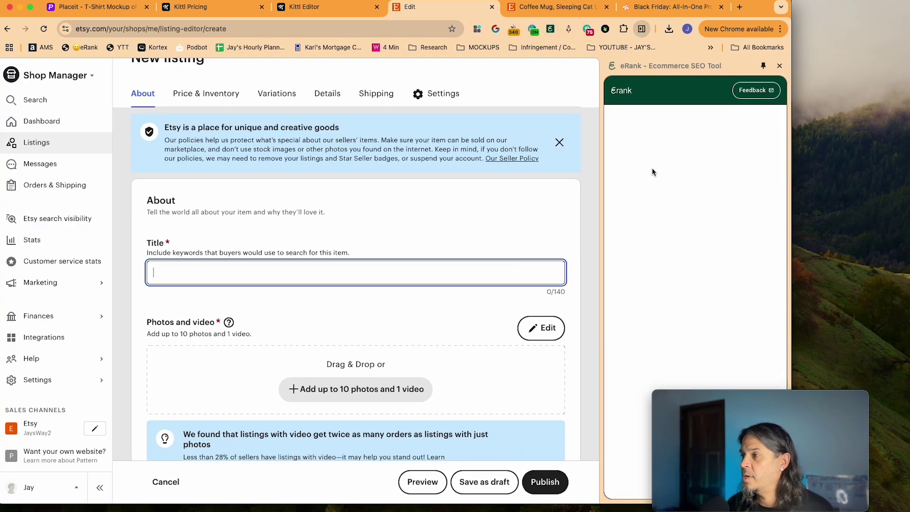
left_click(654, 193)
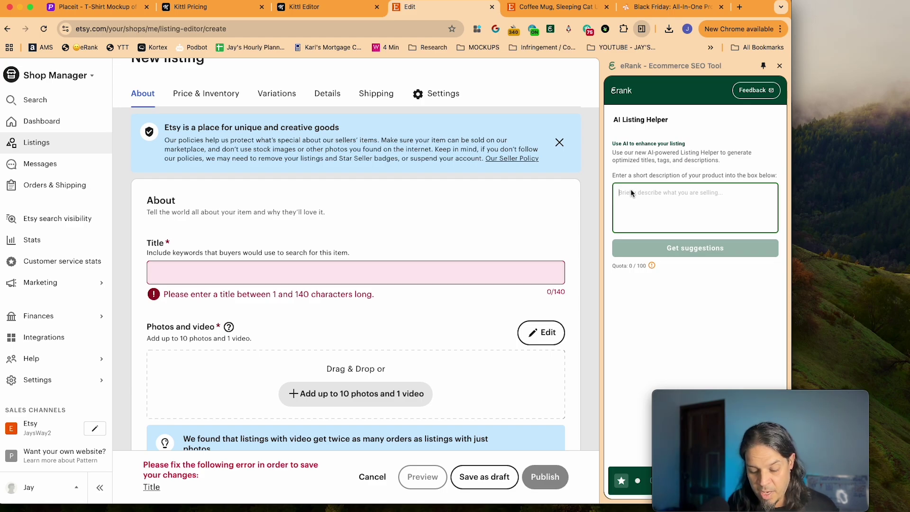
type("cute cat in a unicorn onesie sleeping on a t-shirt")
left_click(695, 248)
Copy the title suggestion beginning "Adorable Cute Cat in Unicorn Onesie" into the listing's Title field.
scroll(706, 274, "down", 1)
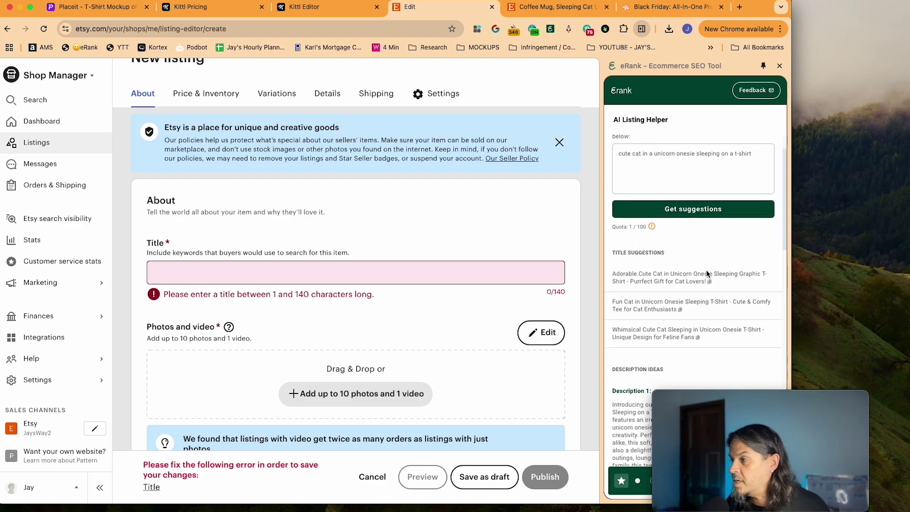
scroll(706, 274, "down", 1)
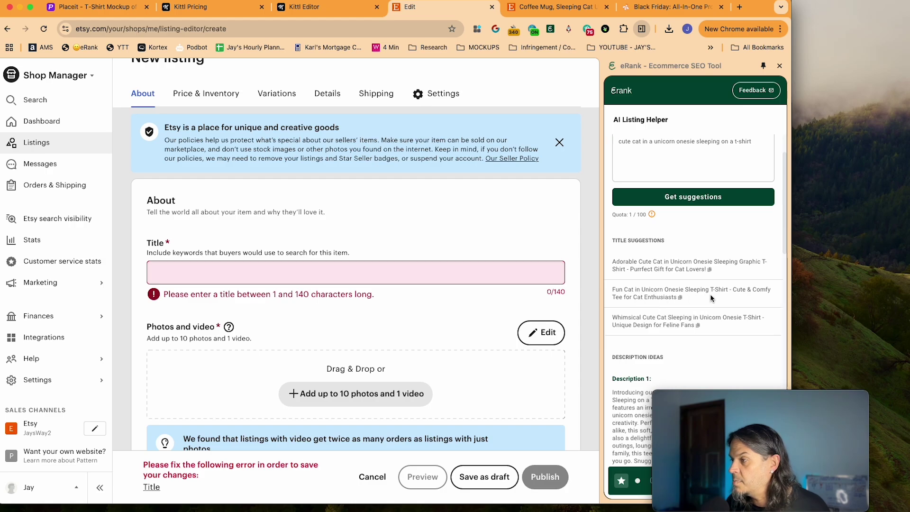
scroll(679, 304, "up", 3)
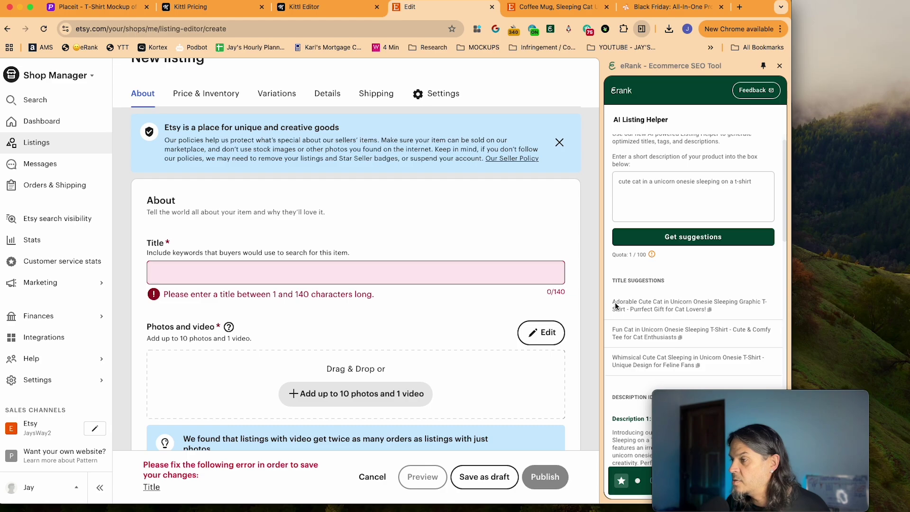
left_click(710, 313)
left_click(321, 275)
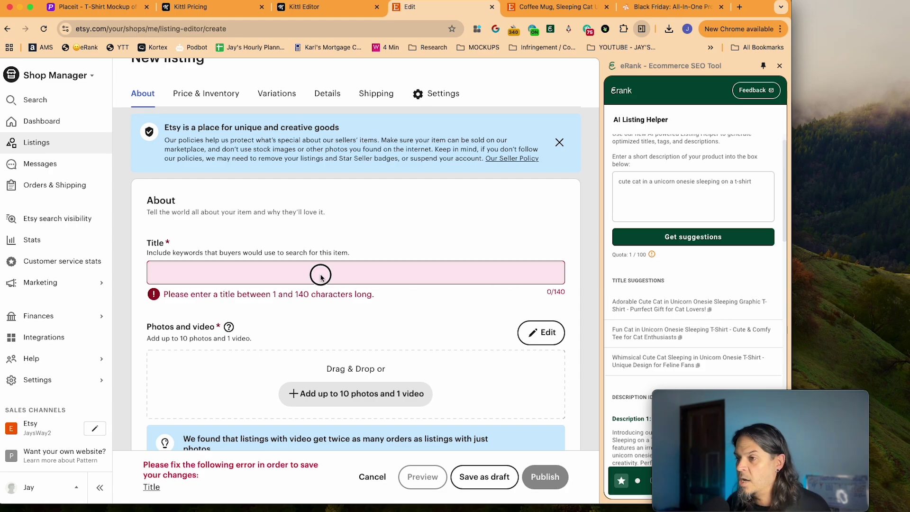
key("super+v")
Remove "Adorable" from the listing title and move "Sleeping" in front of "Cat".
double_click(168, 277)
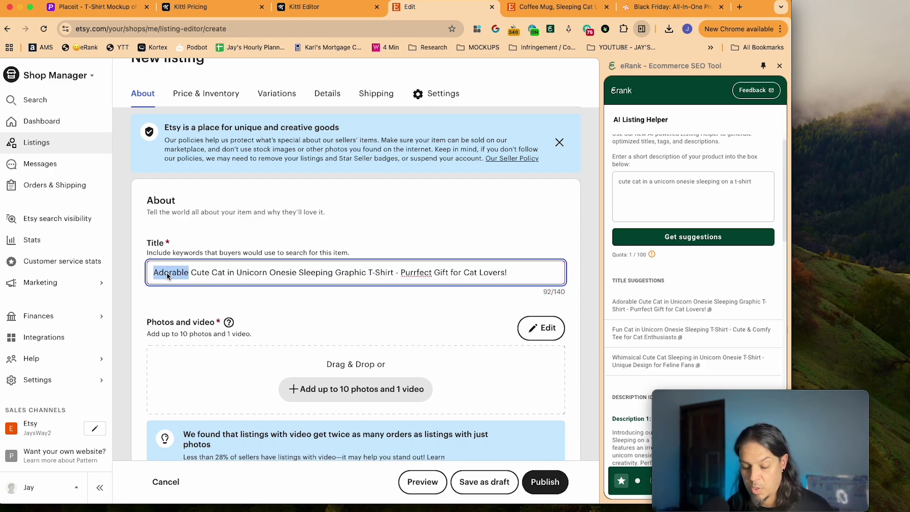
key("BackSpace")
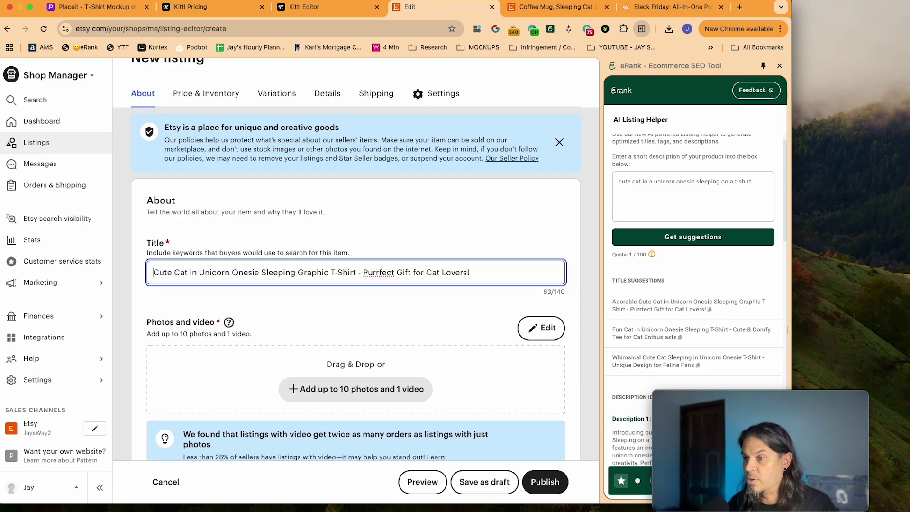
double_click(259, 274)
key("BackSpace")
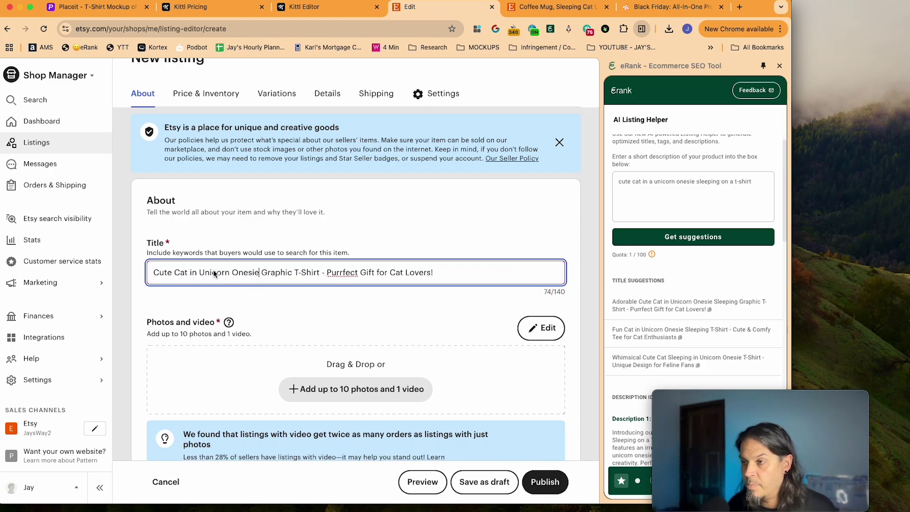
left_click(174, 275)
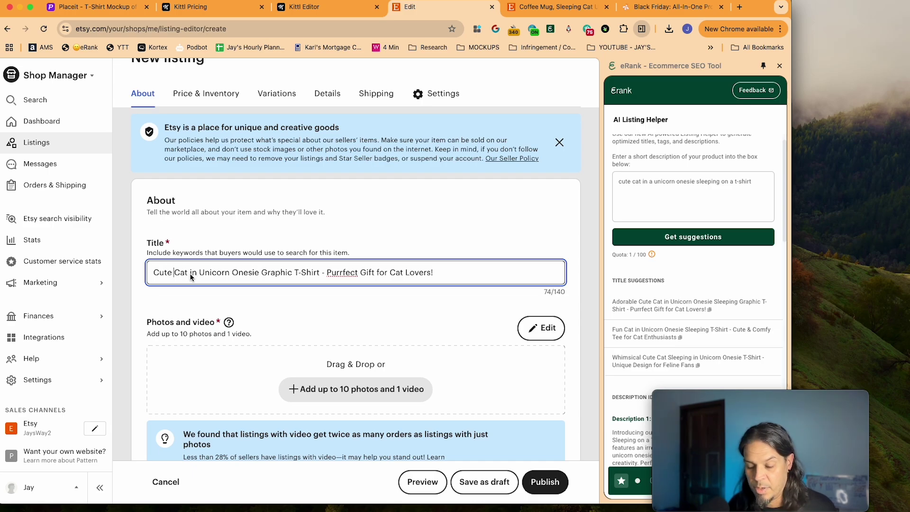
type("Sleeping")
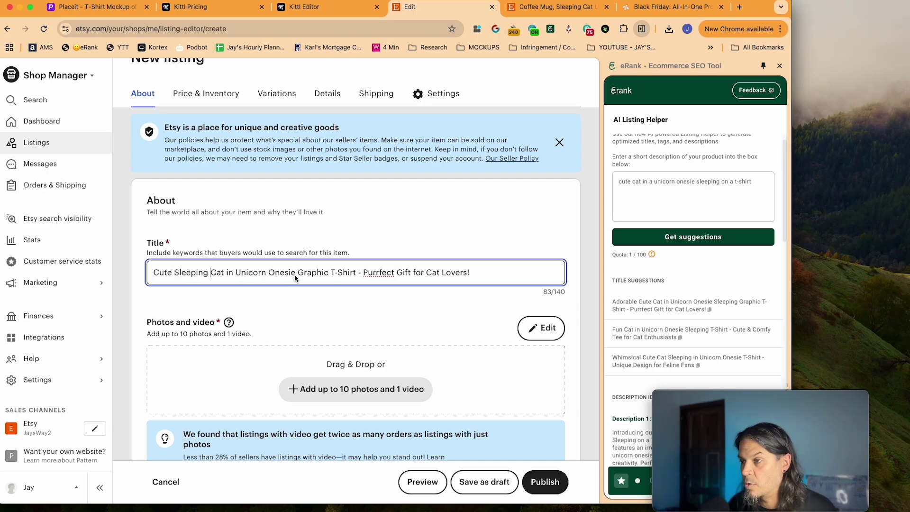
Delete "Graphic" from the title and insert "I'd Rather Be Sleeping Shirt," before "Purrfect".
double_click(310, 274)
key("BackSpace")
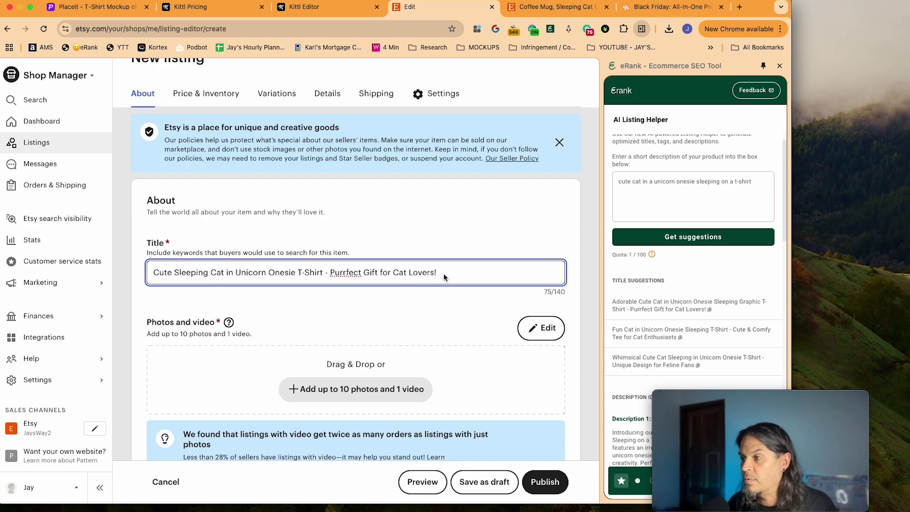
left_click(331, 275)
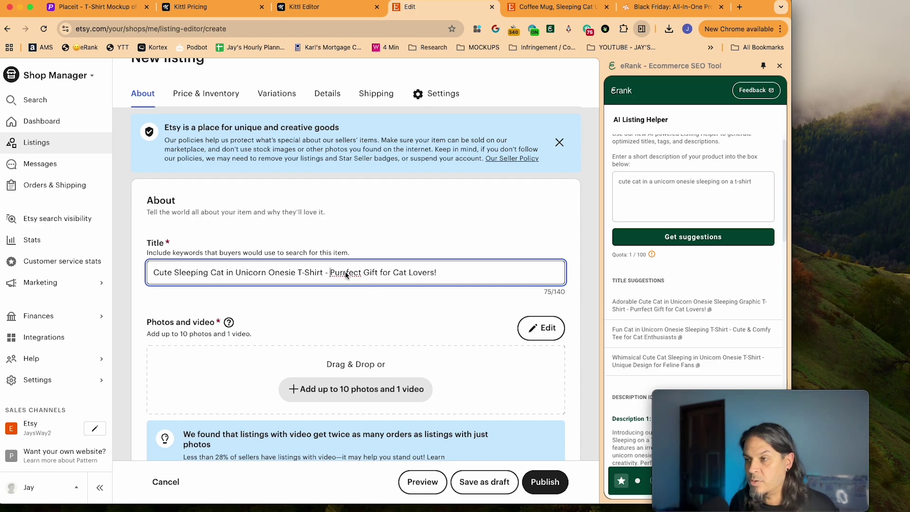
key("super+v")
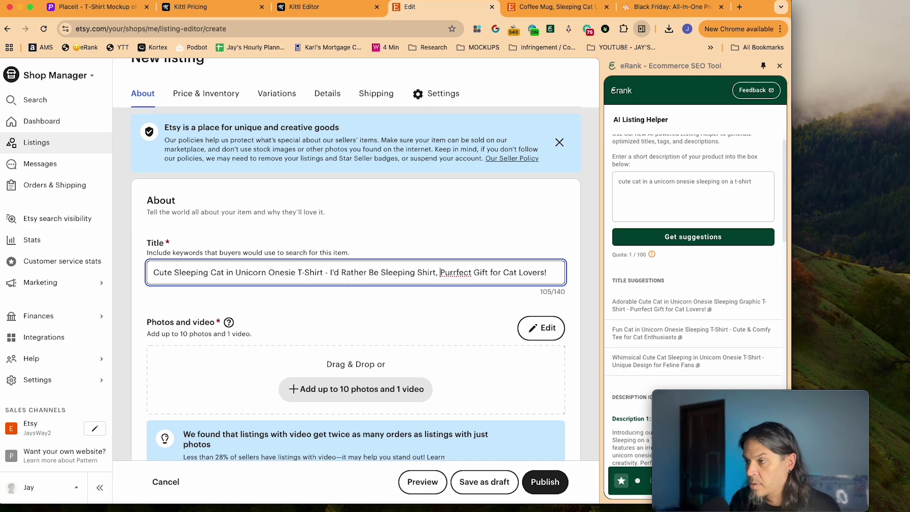
Add the T-shirt mockup image from the desktop as the listing's primary photo.
scroll(366, 321, "down", 3)
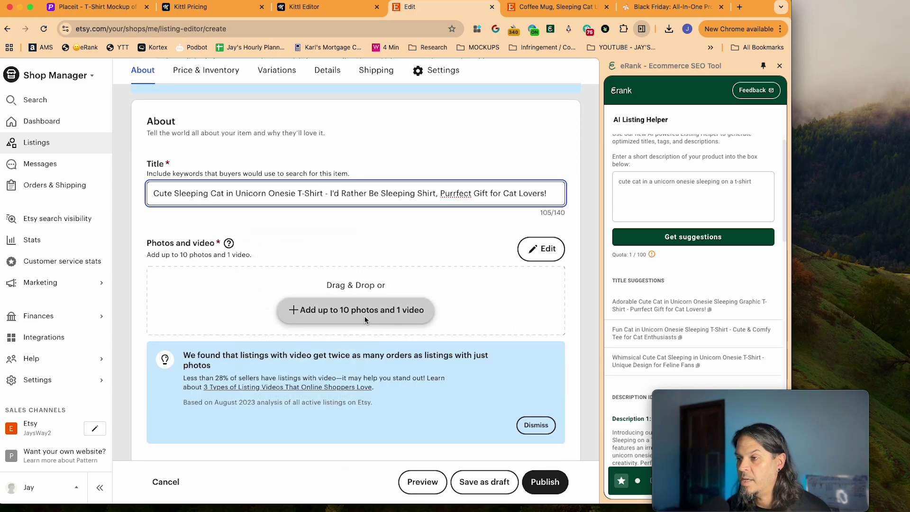
left_click_drag(909, 259, 332, 293)
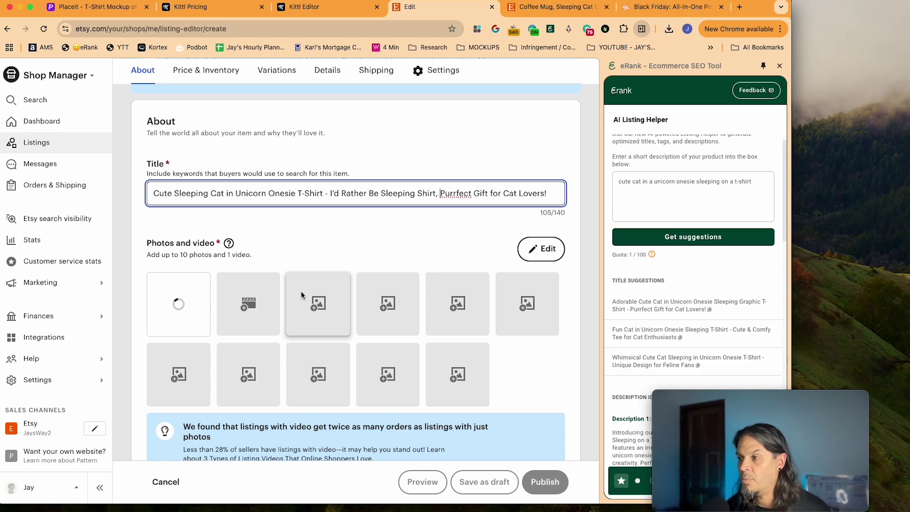
scroll(201, 323, "down", 2)
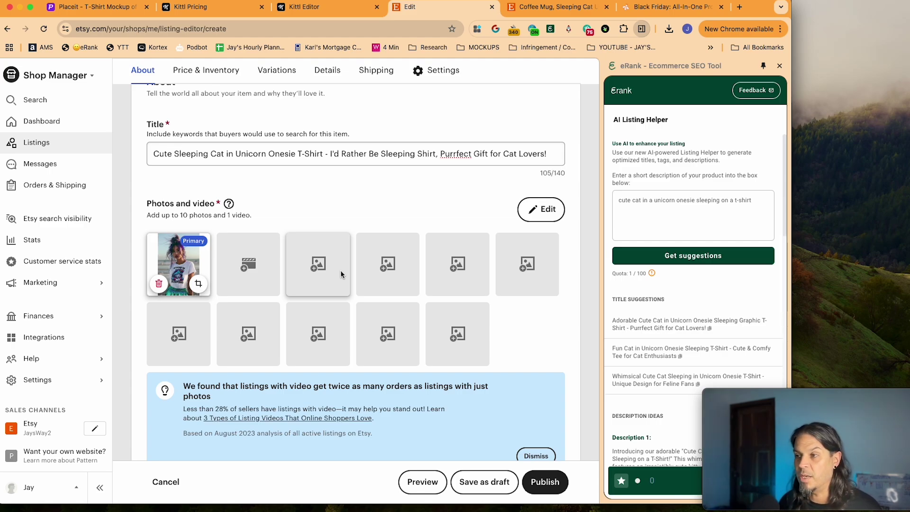
scroll(341, 270, "down", 1)
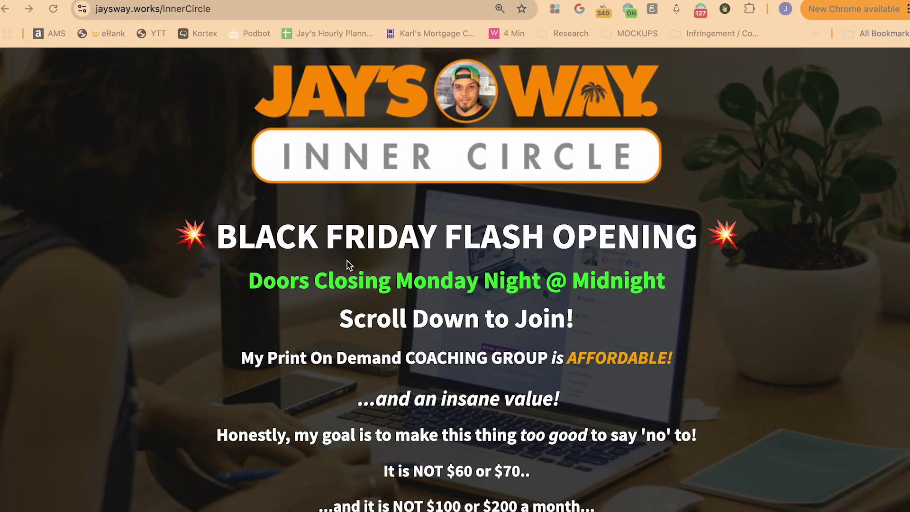
scroll(770, 287, "down", 6)
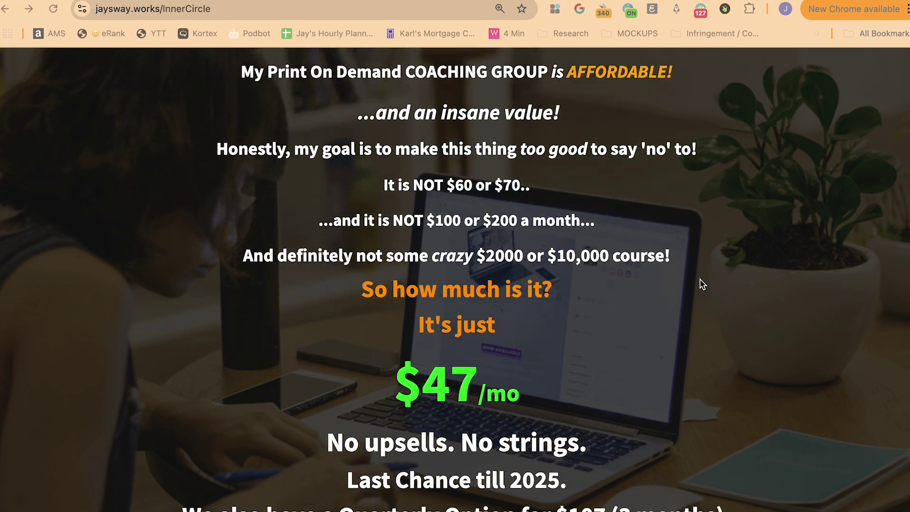
scroll(701, 279, "down", 15)
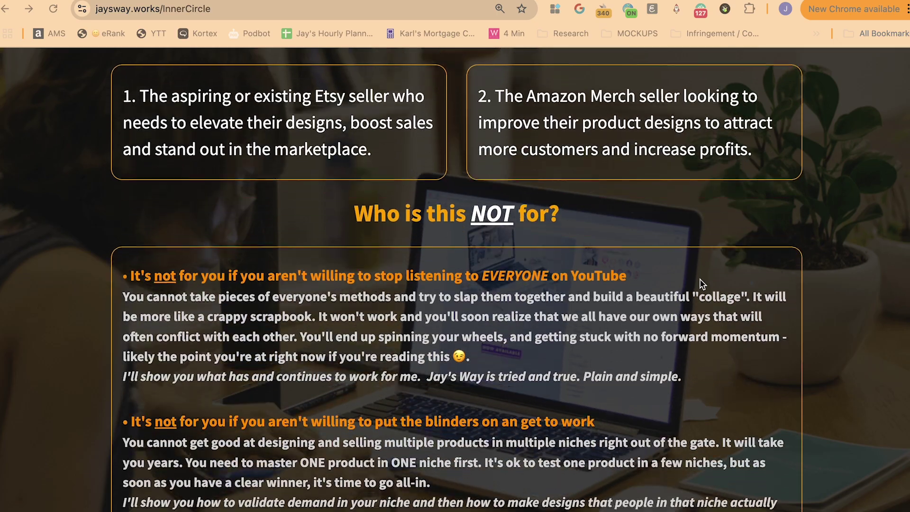
scroll(699, 279, "down", 20)
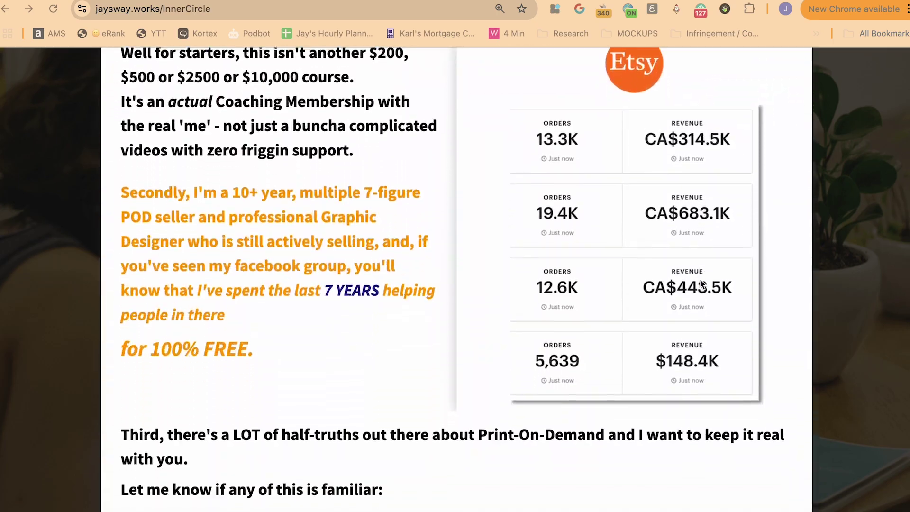
scroll(700, 281, "down", 20)
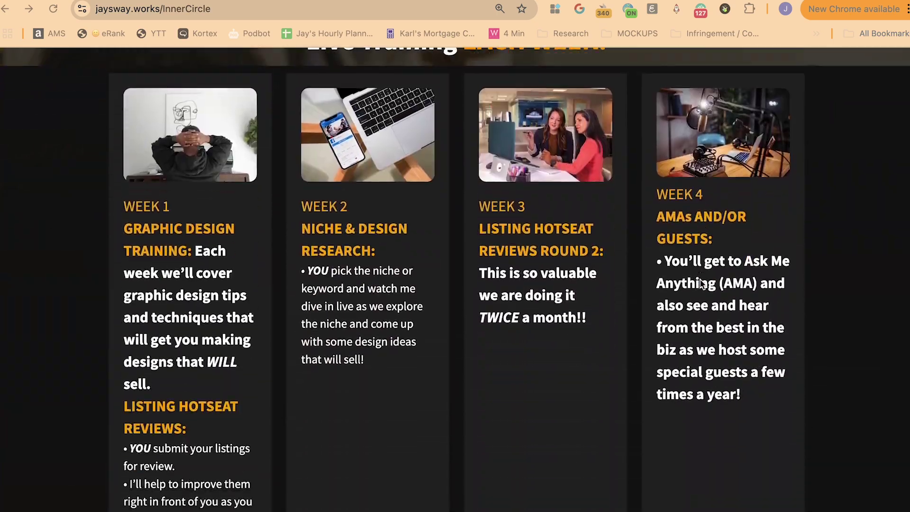
scroll(700, 283, "down", 2)
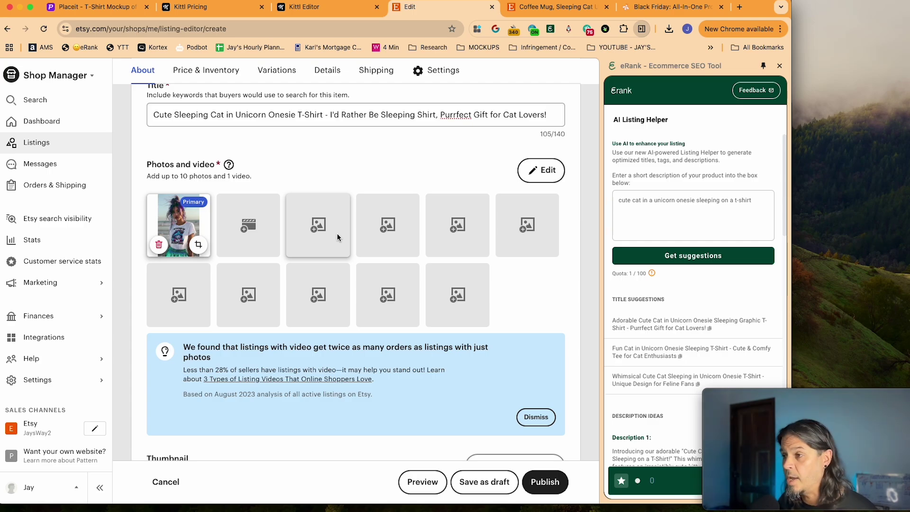
Copy eRank's Description 1, beginning "Introducing our adorable", into the listing's Description field.
scroll(365, 277, "down", 6)
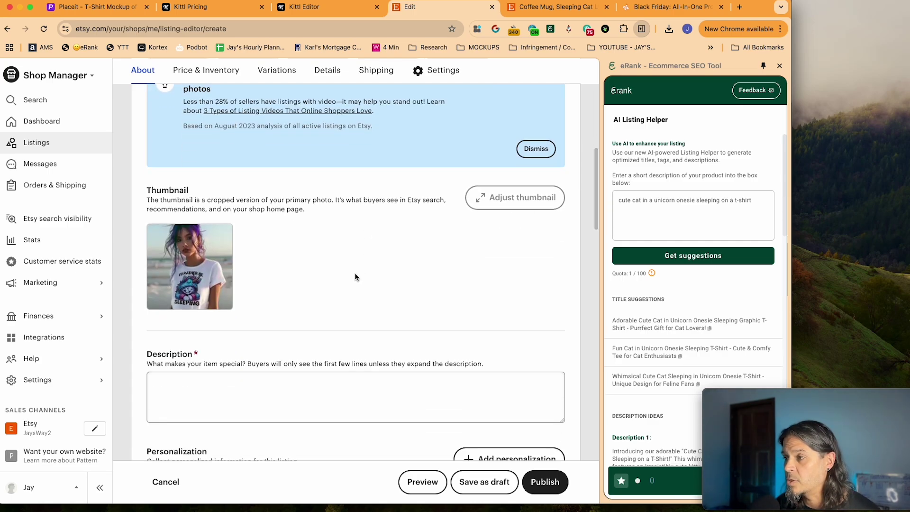
scroll(225, 258, "down", 2)
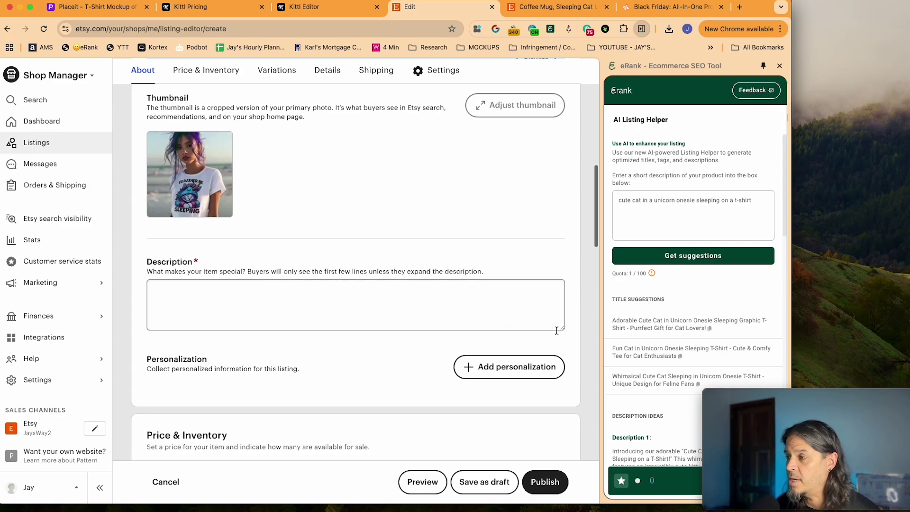
scroll(637, 329, "down", 5)
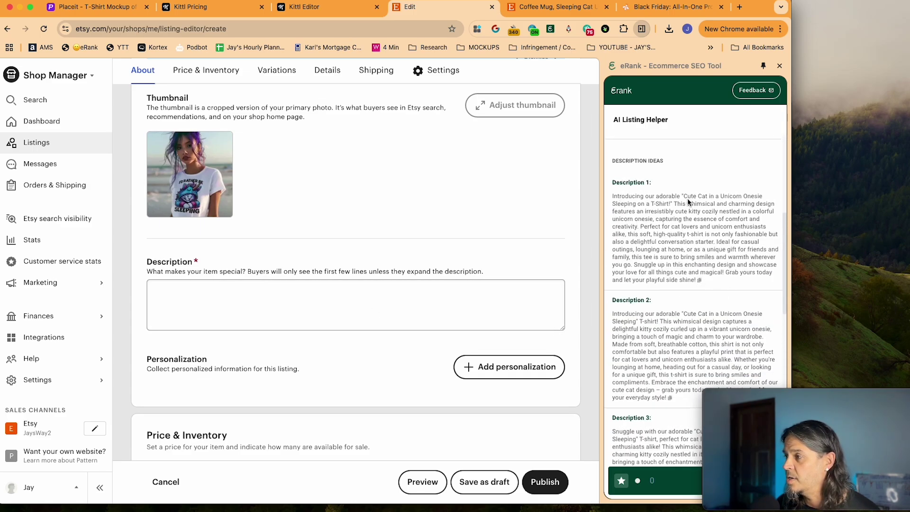
left_click(700, 279)
left_click(275, 282)
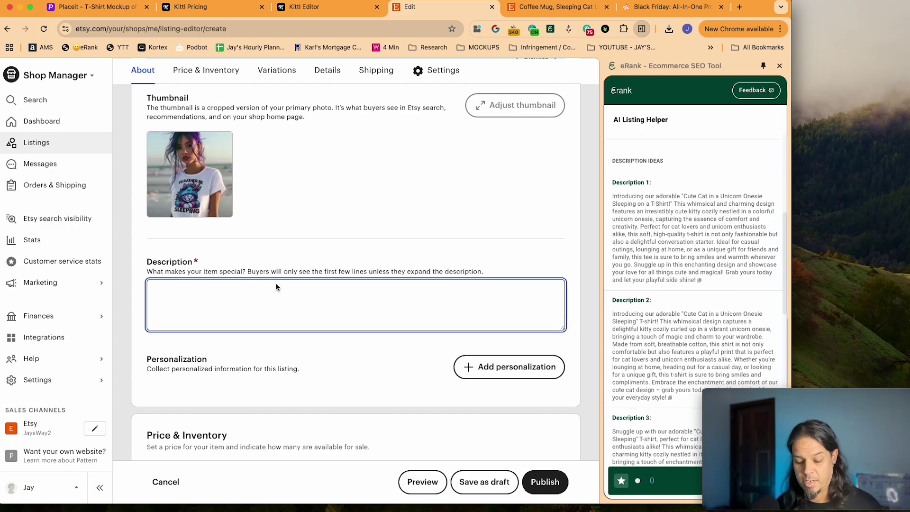
key("super+v")
scroll(275, 282, "down", 3)
scroll(284, 275, "down", 3)
scroll(303, 246, "up", 4)
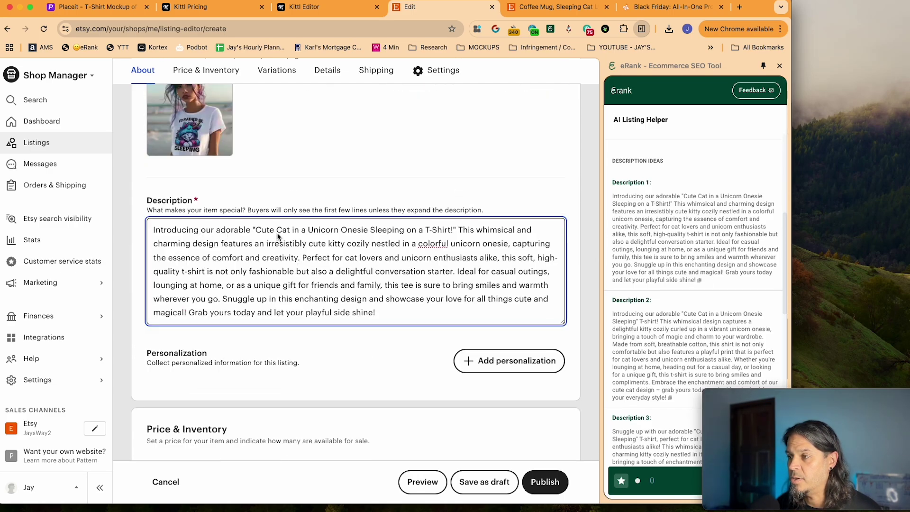
Check the Price & Inventory, Variations and Details sections for what has to be filled in before variations can be added.
scroll(334, 329, "down", 4)
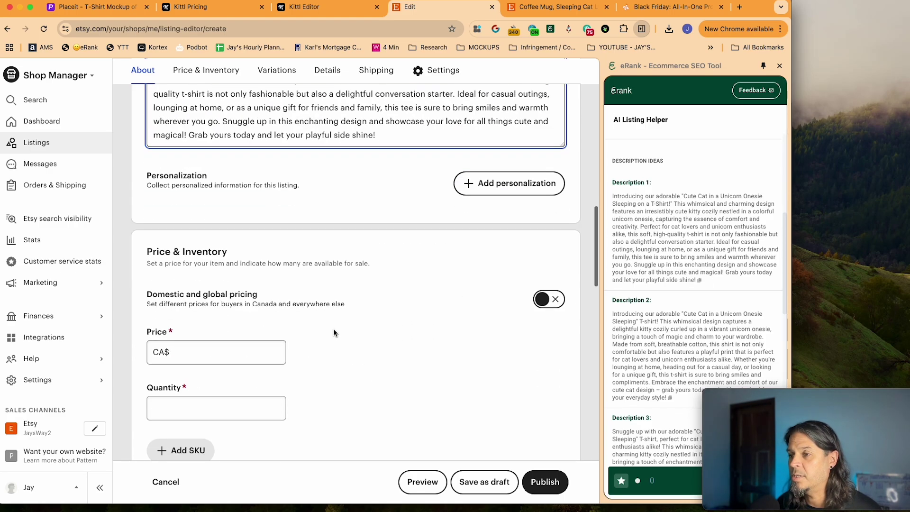
left_click(334, 329)
scroll(294, 291, "up", 1)
scroll(293, 298, "down", 1)
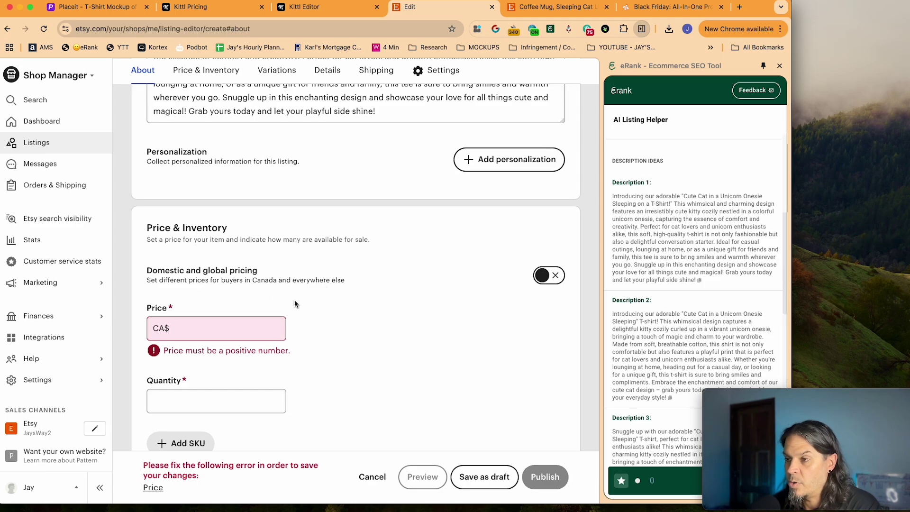
scroll(295, 300, "down", 3)
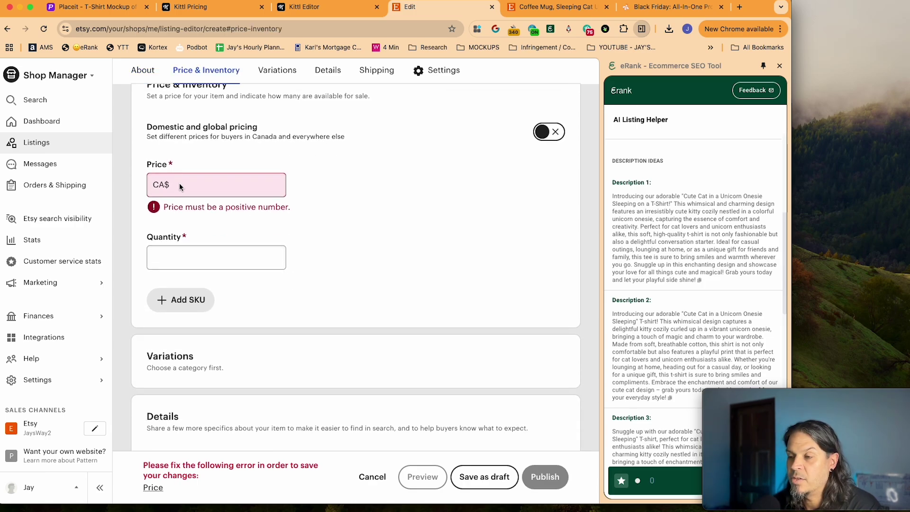
scroll(290, 251, "down", 4)
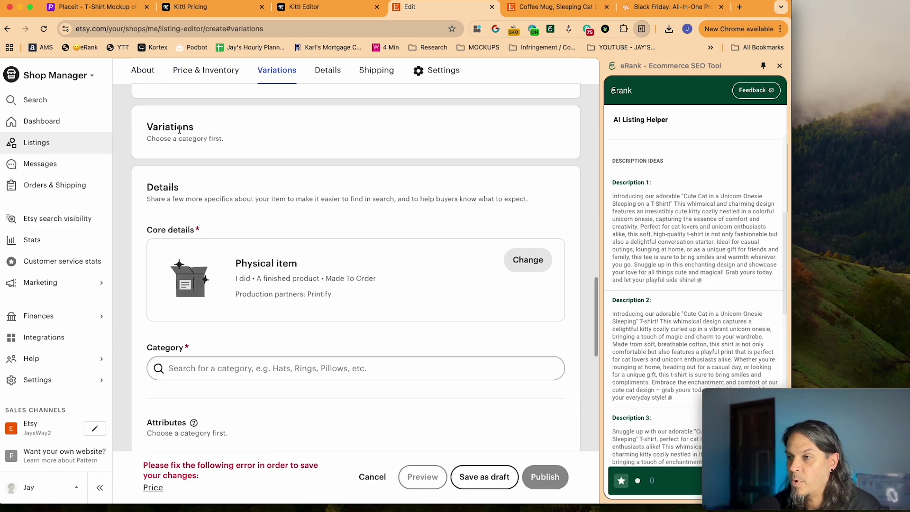
scroll(204, 232, "up", 3)
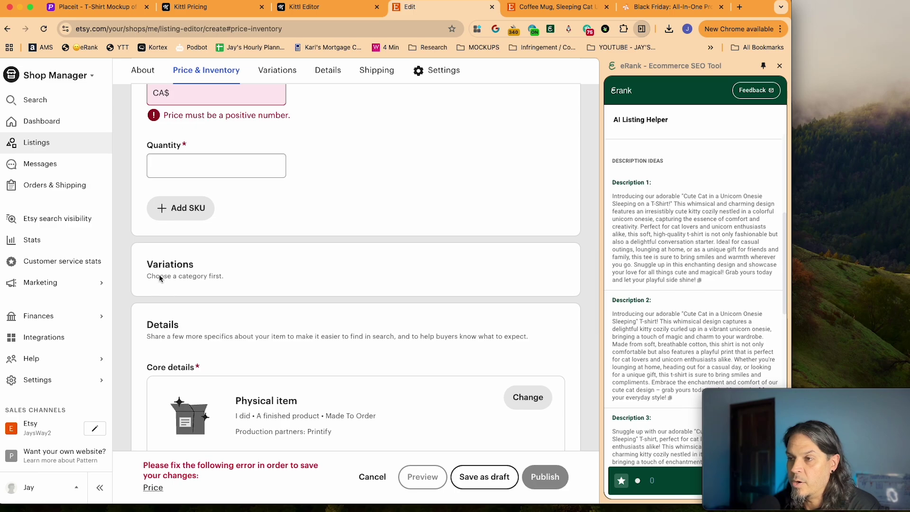
left_click_drag(148, 278, 237, 281)
scroll(236, 311, "down", 3)
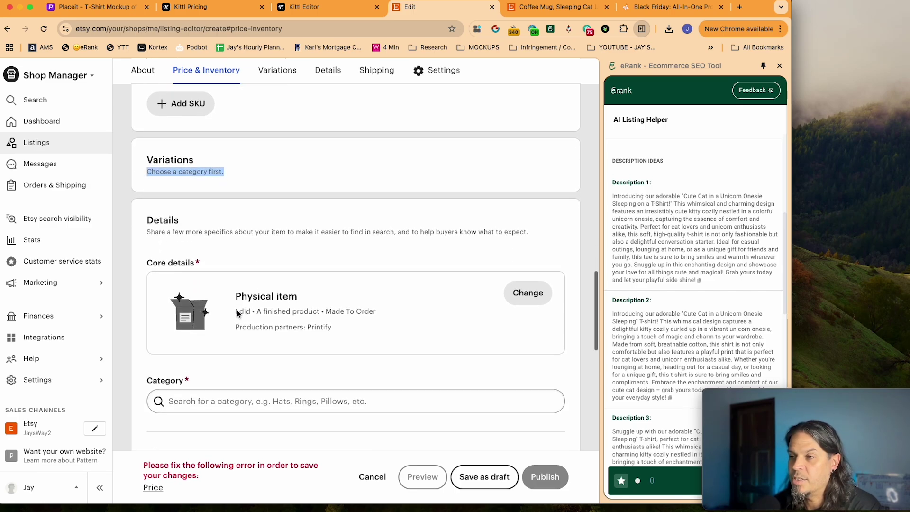
Search the categories for "t-shirt" and choose T-shirts under Gender-Neutral Adult Clothing, Tops & Tees.
left_click(209, 342)
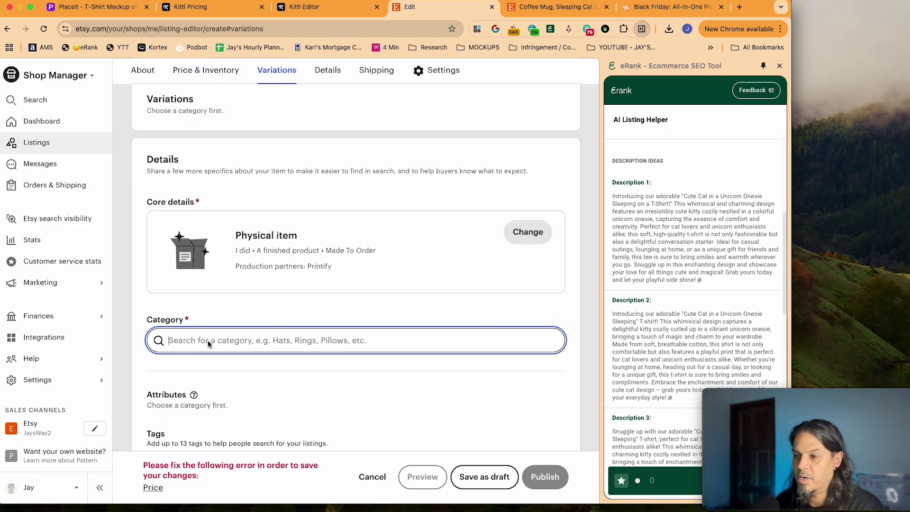
type("t-shirt")
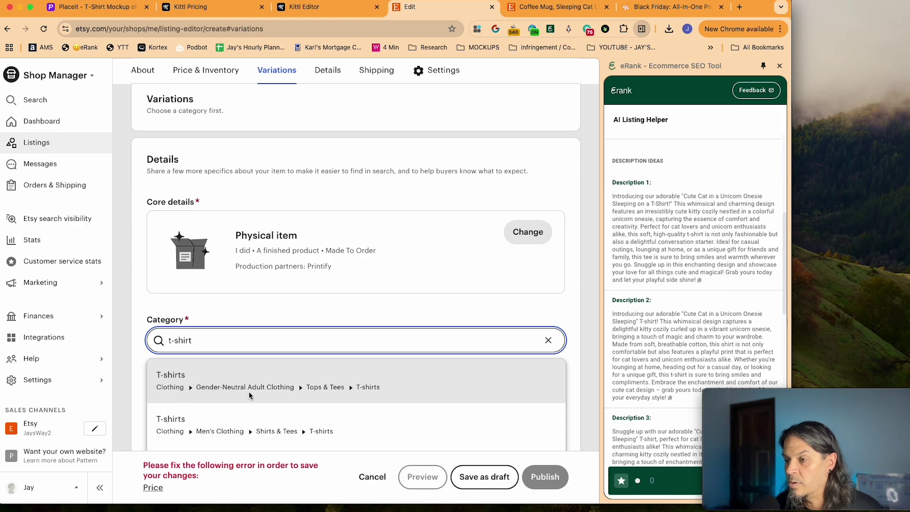
scroll(309, 386, "down", 1)
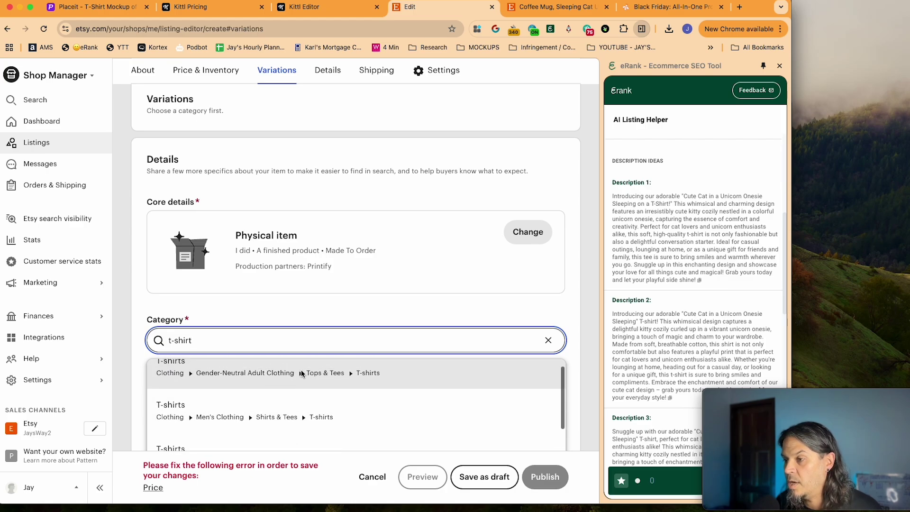
left_click(321, 376)
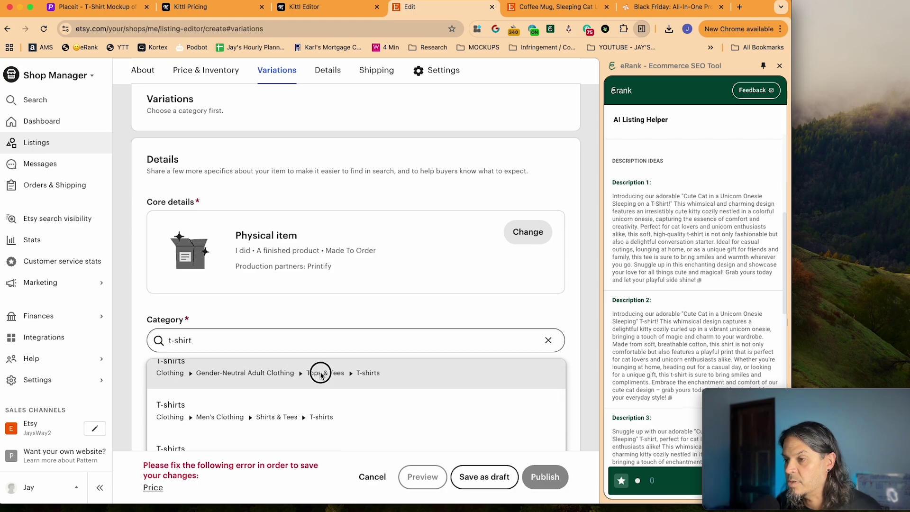
Create a custom variation named "Sizes" for the listing.
scroll(355, 341, "up", 3)
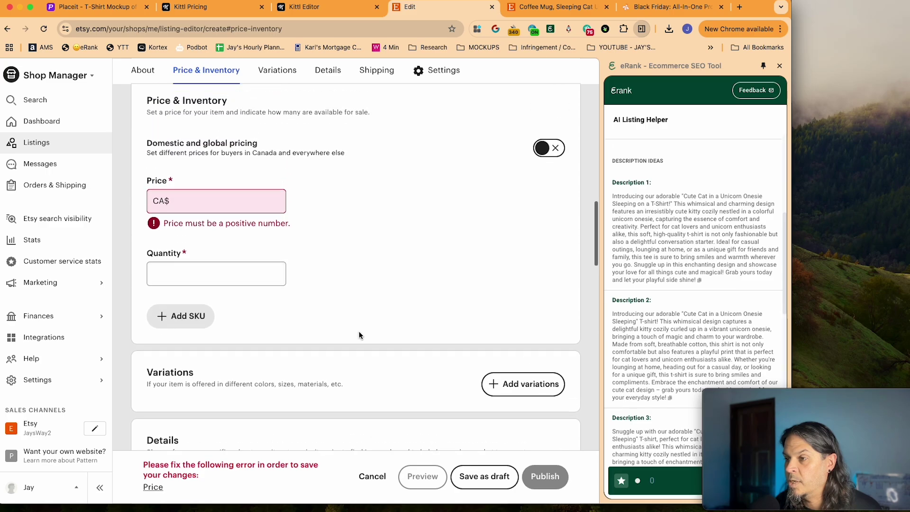
scroll(482, 392, "down", 1)
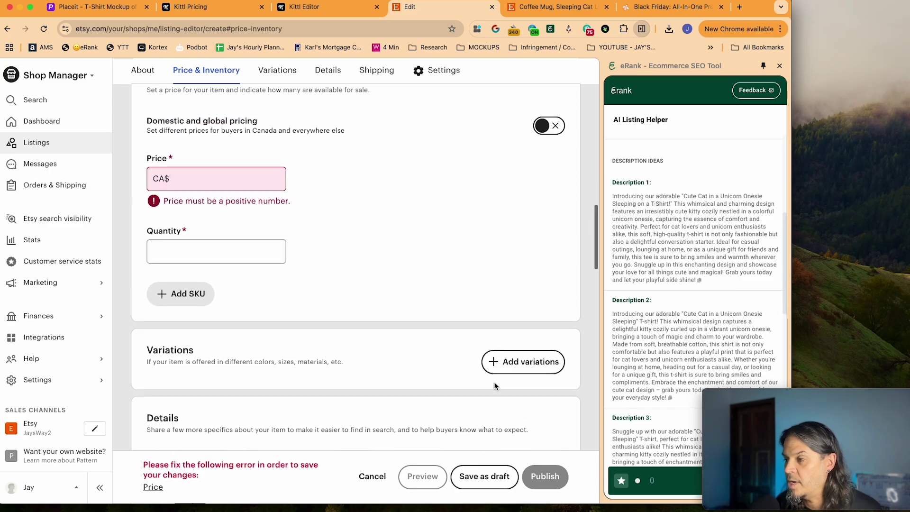
left_click(510, 362)
left_click(255, 324)
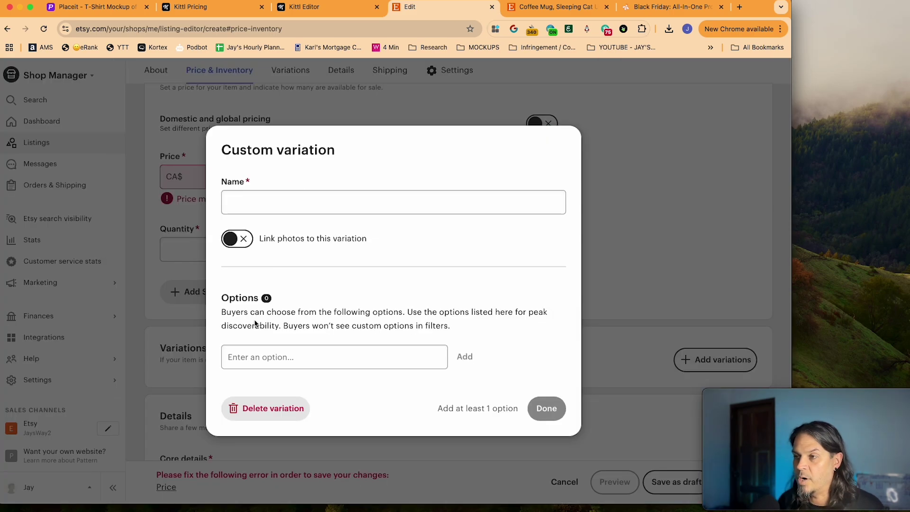
type("Sizes")
Add "Tee S" as the first option of the Sizes variation, copying its "Tee " prefix for reuse.
left_click(260, 357)
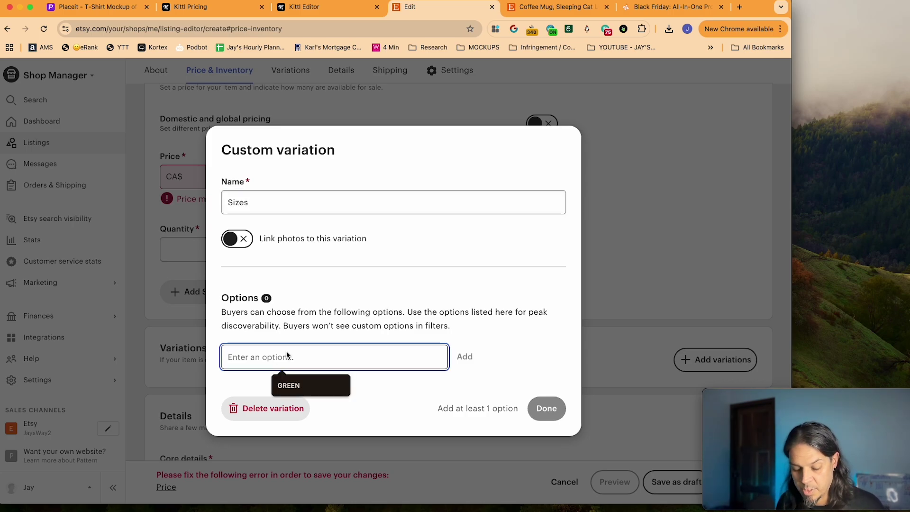
type("Tee S")
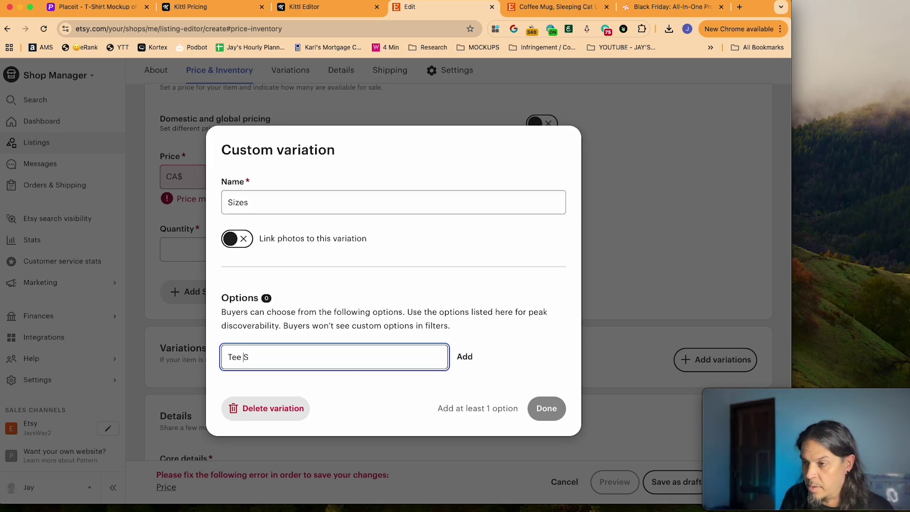
key("Left")
key("shift+Left")
key("shift+Left")
key("shift+Left")
key("shift+Left")
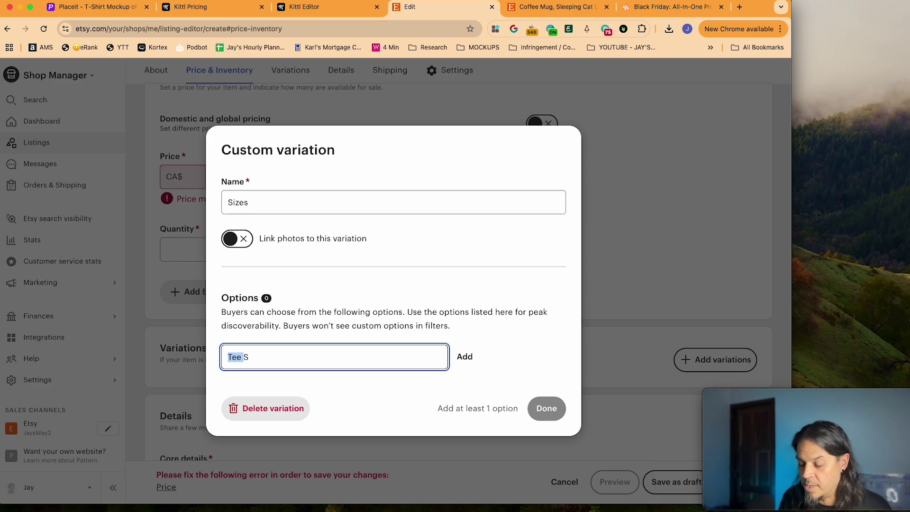
key("Return")
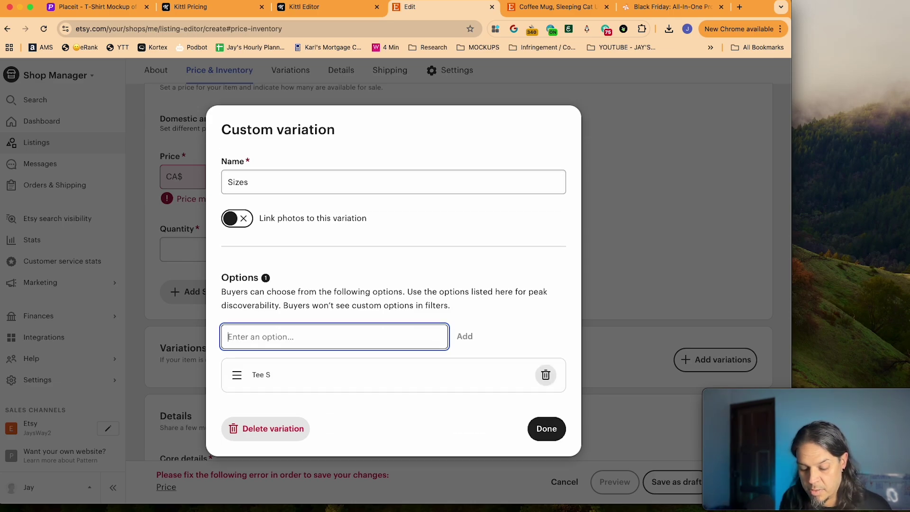
Add the options Tee M, Tee L, Tee XL, Tee 2XL and Tee 3XL, and finish the Sizes variation.
type("Tee M")
key("Return")
type("Tee L")
key("Return")
type("Tee XL")
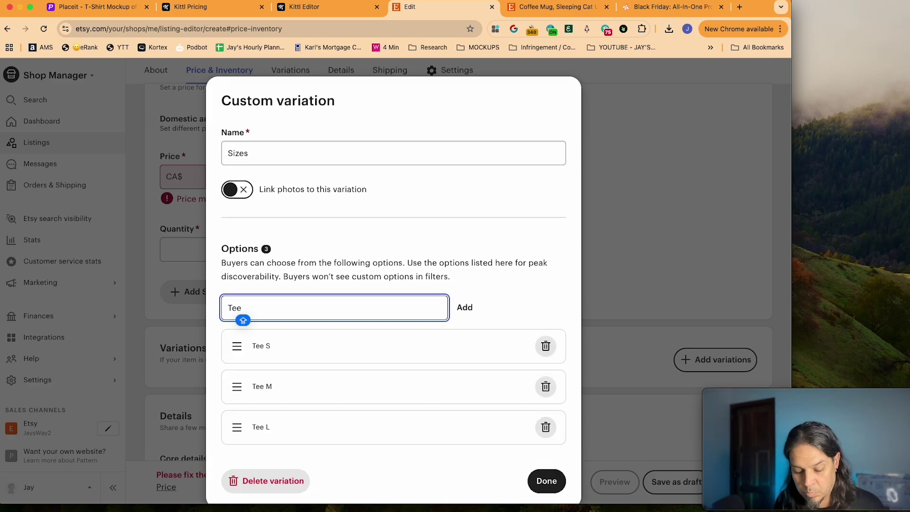
key("Return")
type("Tee 2XL")
key("Return")
type("Tee 3XL")
key("Return")
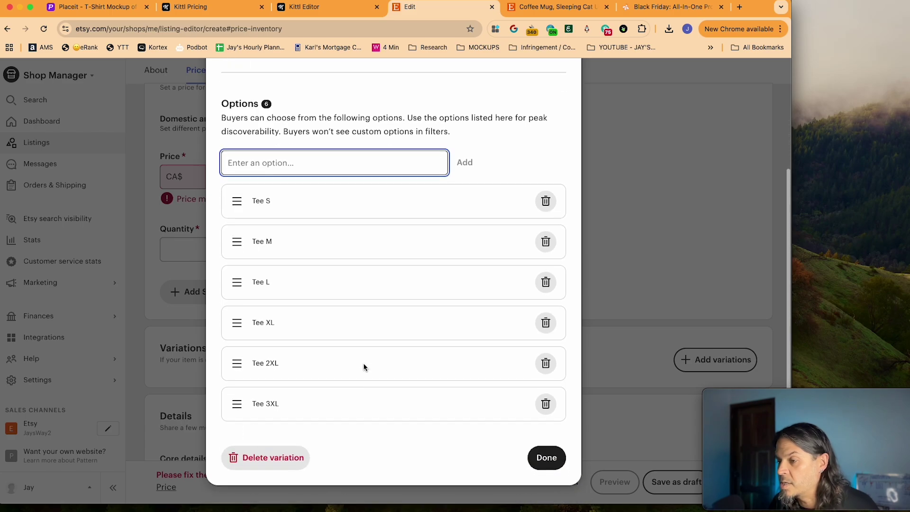
key("Return")
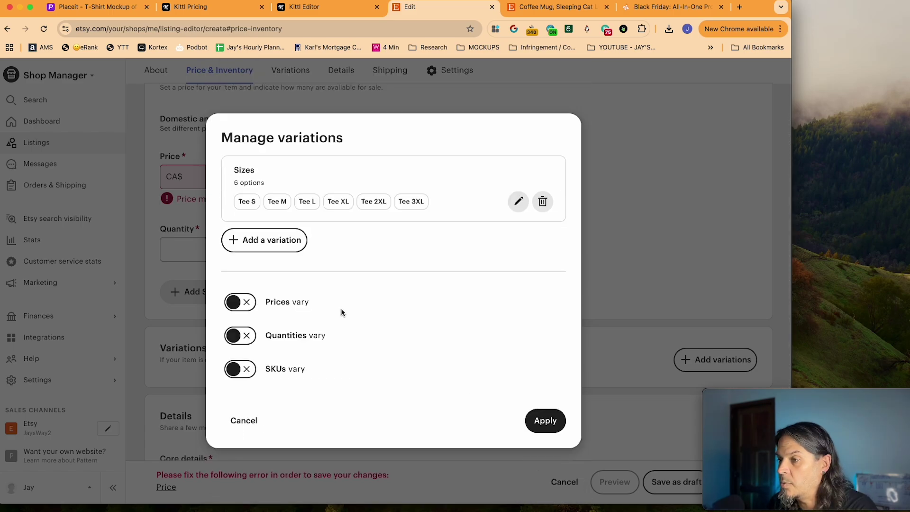
Add a custom Colors variation with the options BLACK, NAVY, DARK HEATHER, NAVY HEATHER, WHITE, SPORT GREY, ASH, ARMY GREEN, ROYAL and GREEN.
left_click(235, 238)
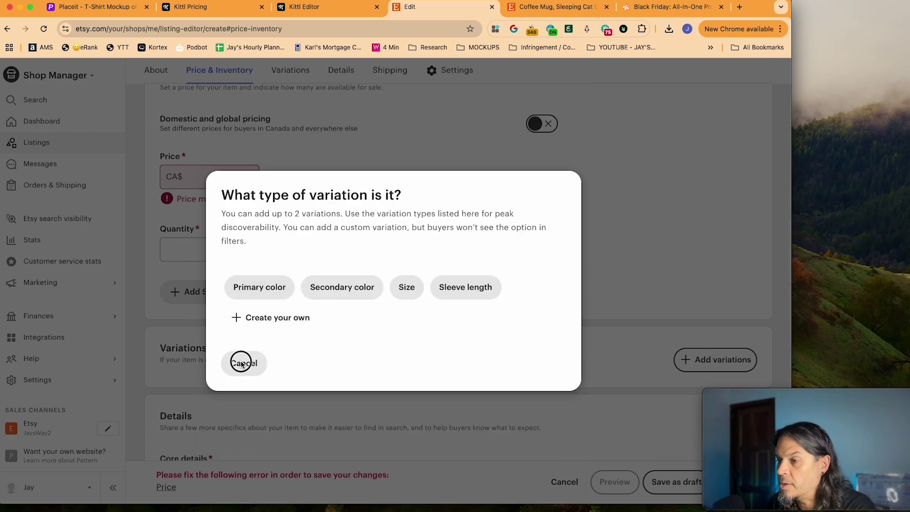
left_click(278, 318)
type("s")
left_click(286, 356)
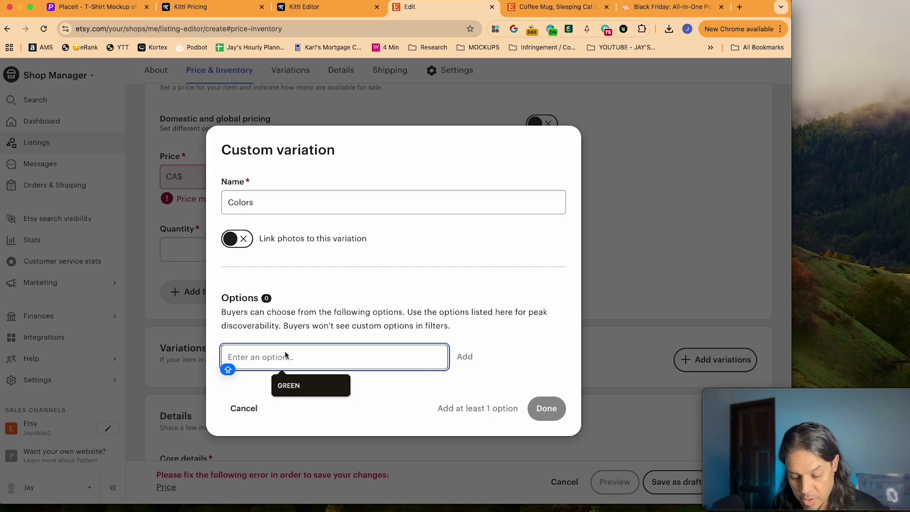
type("BLACK NAVY DARK HEATHER NAVY HEATHER WHITE SPORT GREY ASH ARMY GREEN ROYAL")
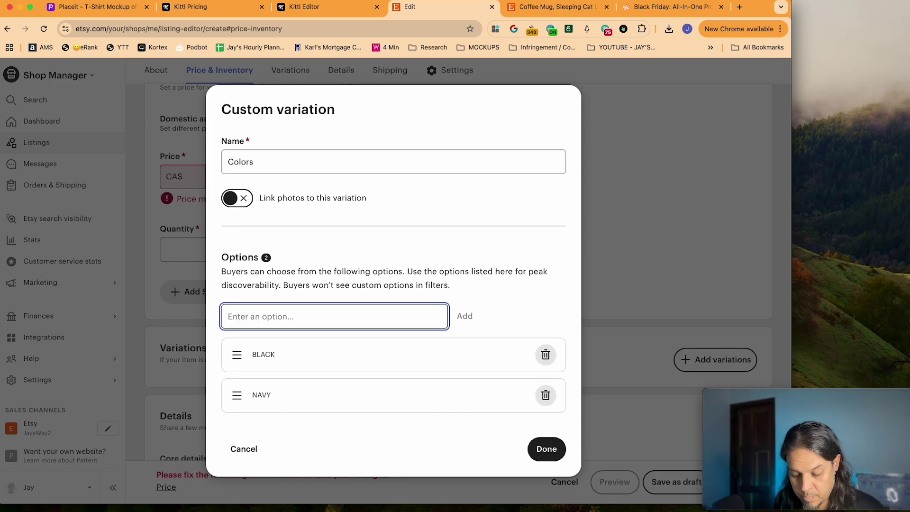
scroll(295, 187, "down", 5)
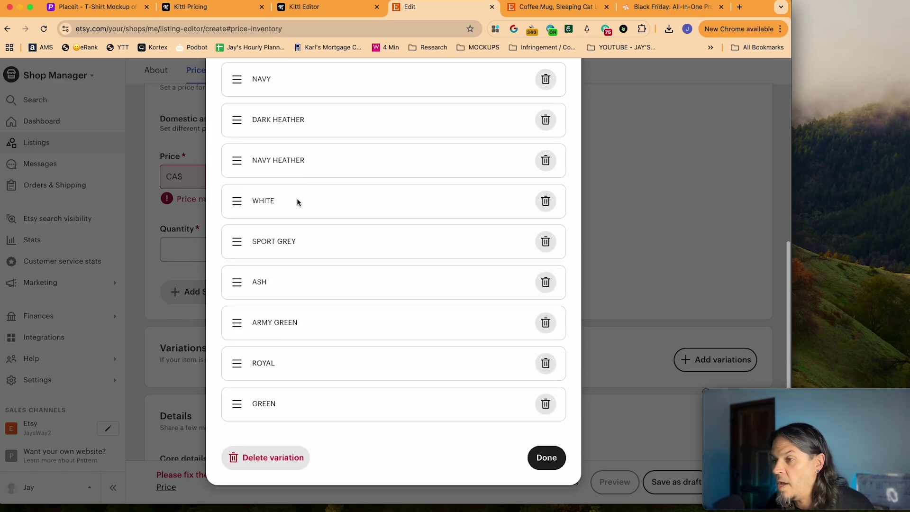
left_click(543, 458)
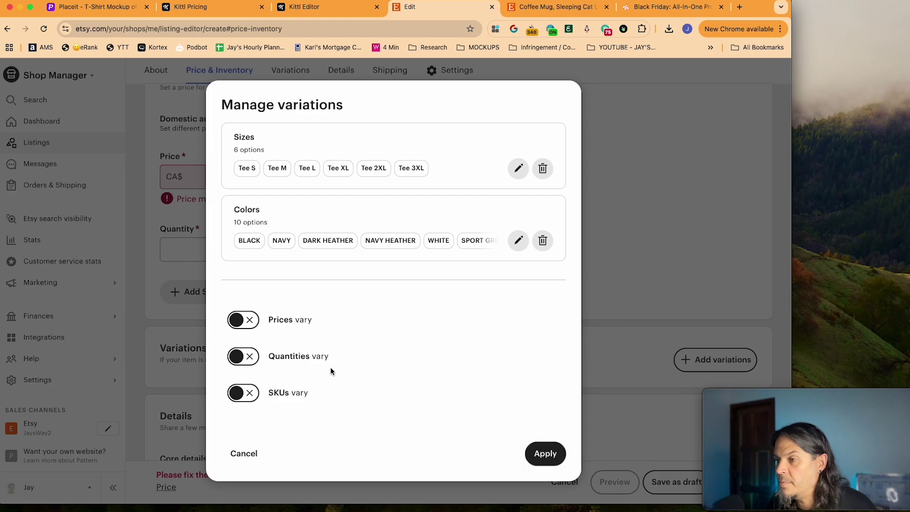
Enable varying prices in the listing's variations and make them depend on Sizes.
left_click(251, 323)
left_click(444, 316)
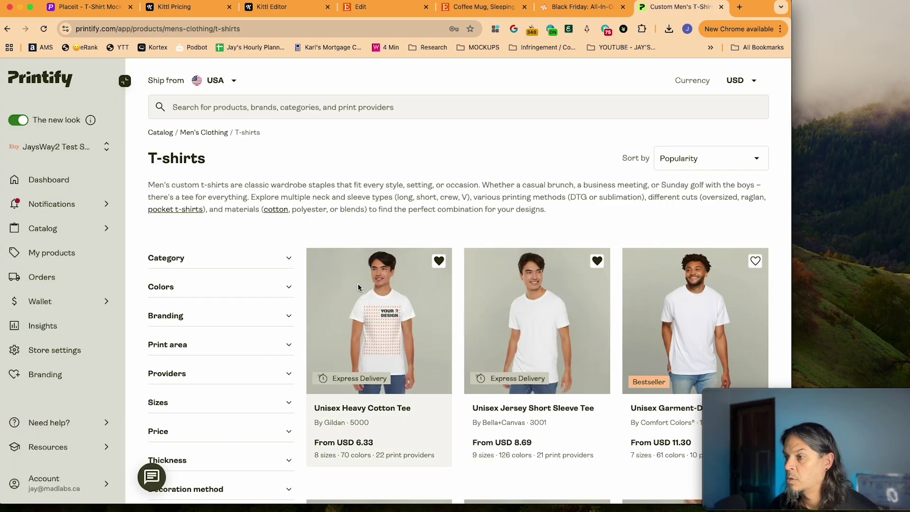
In Printify's T-shirt catalog, check Monster Digital's per-size Sport Grey prices for the Gildan 64000 Unisex Softstyle T-Shirt.
scroll(358, 284, "down", 8)
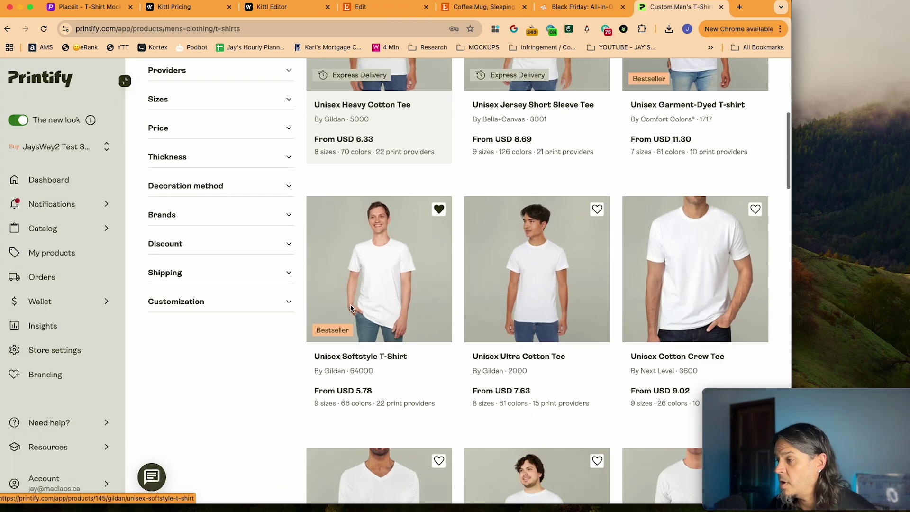
left_click(361, 266)
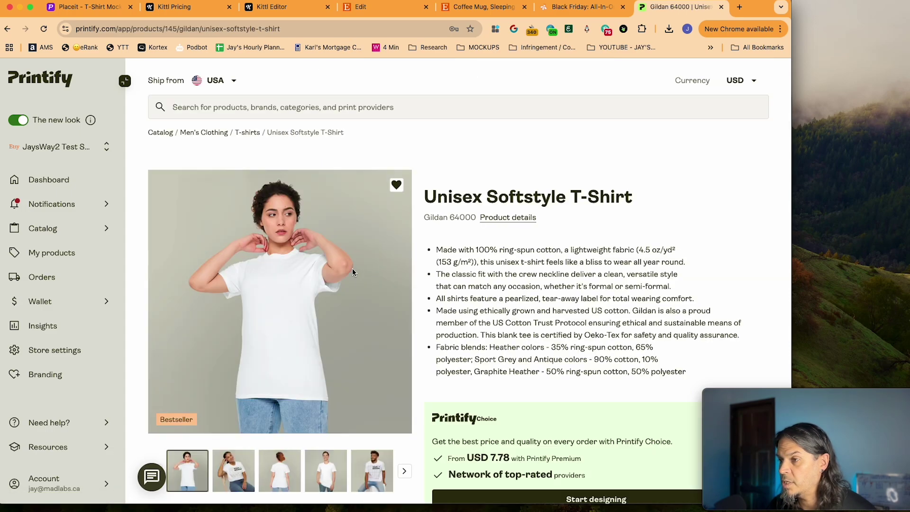
scroll(339, 286, "down", 5)
scroll(339, 290, "down", 2)
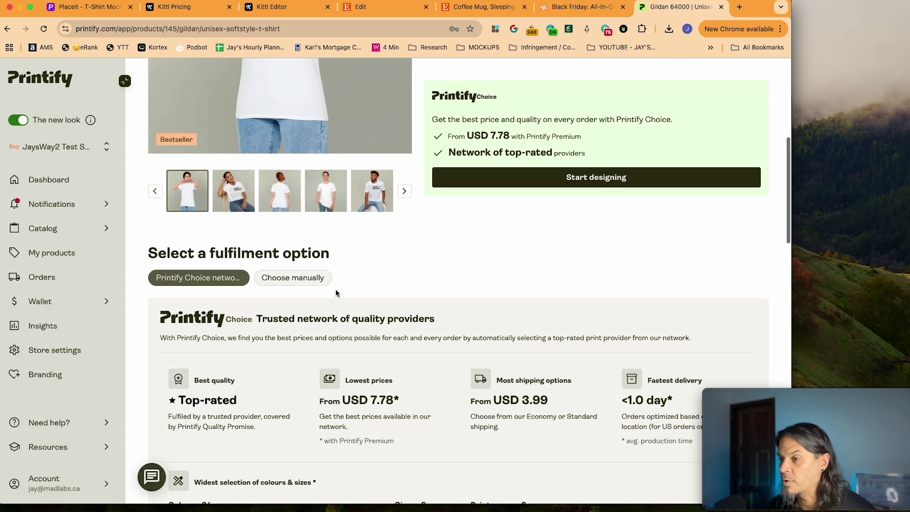
left_click(297, 260)
left_click(635, 147)
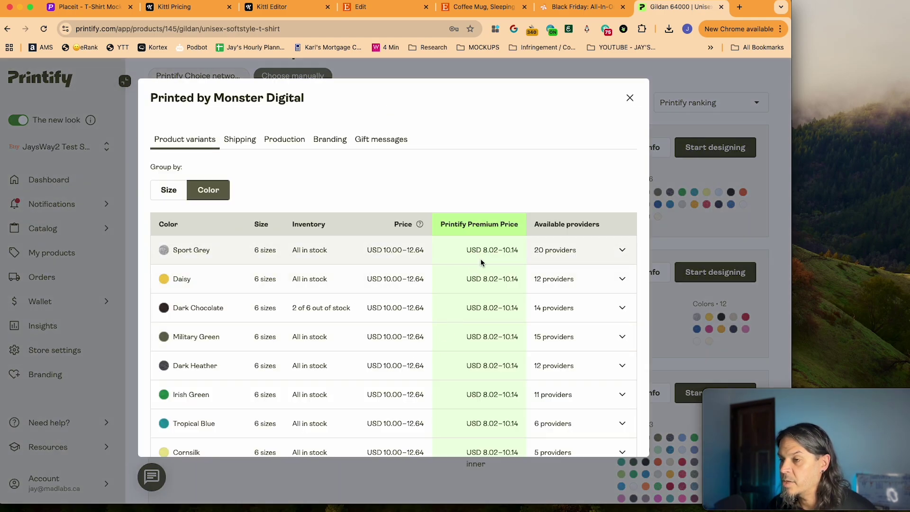
left_click(491, 253)
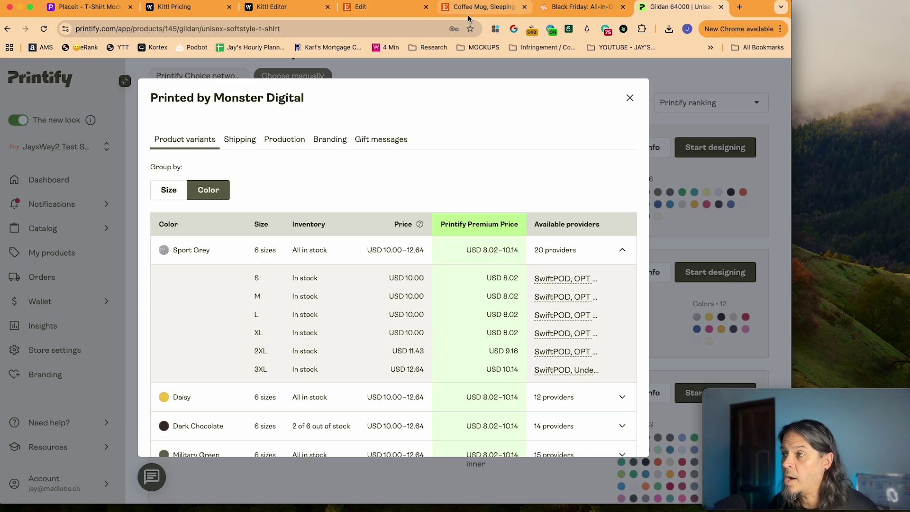
Return to the Etsy listing and apply the Sizes and Colors variations with prices varying by size.
left_click(398, 9)
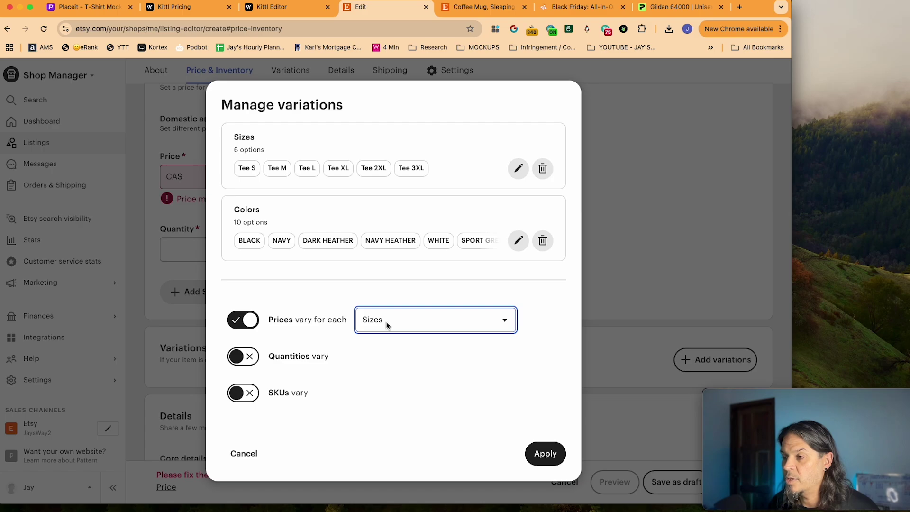
left_click(545, 453)
scroll(498, 437, "down", 5)
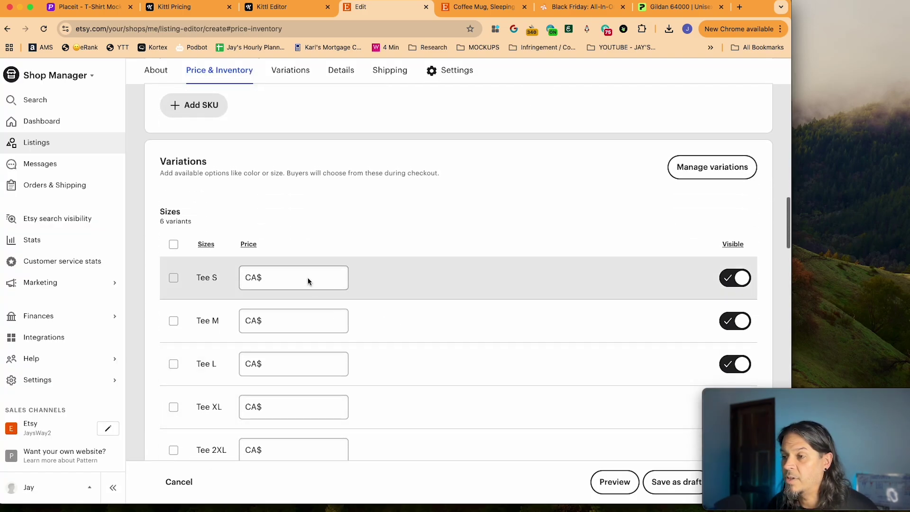
scroll(324, 397, "down", 2)
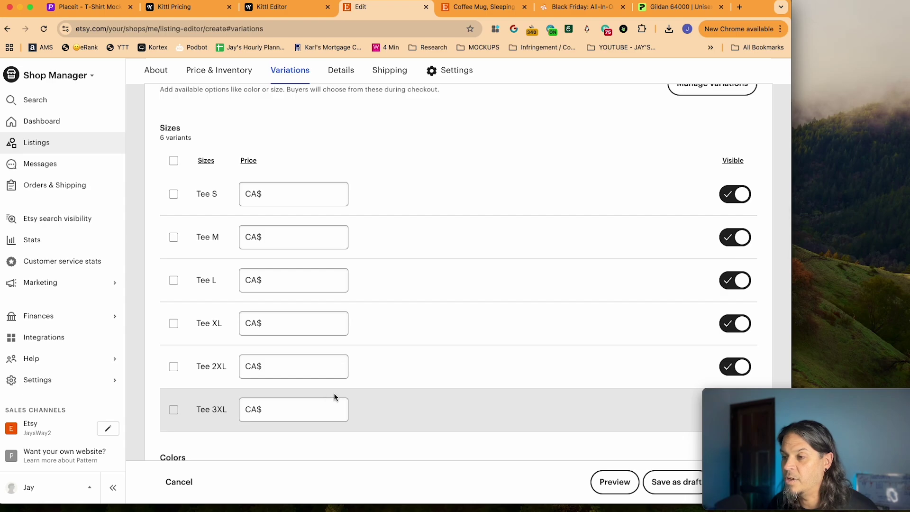
Switch to the Calculator and compute 28 × 1.4 to work out the T-shirt's CA$ price.
left_click(683, 7)
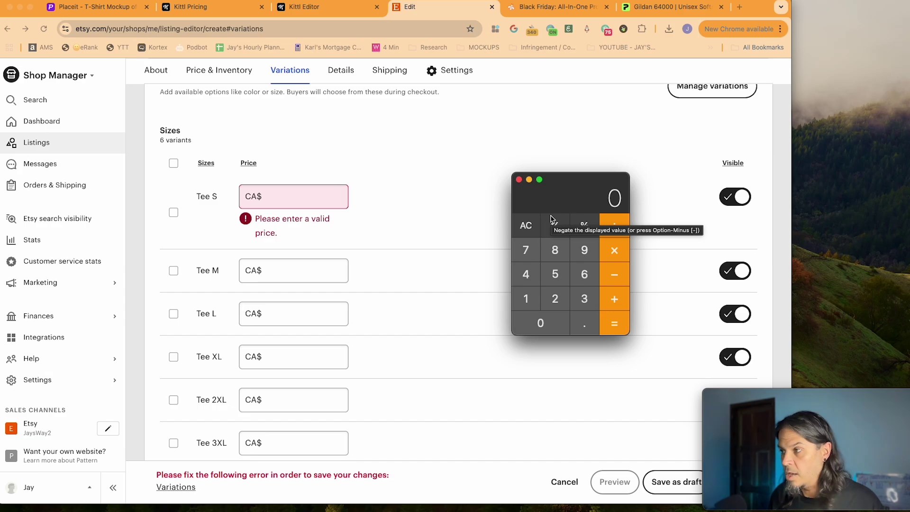
type("28")
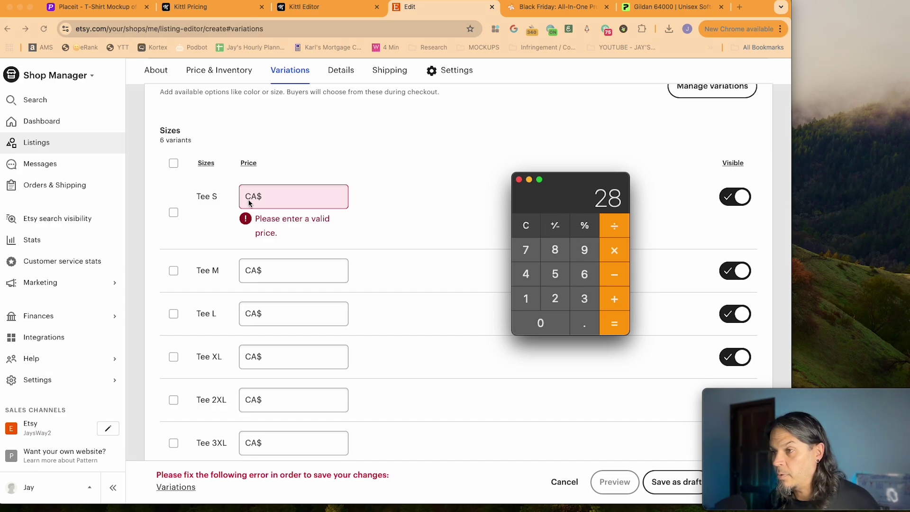
left_click(615, 250)
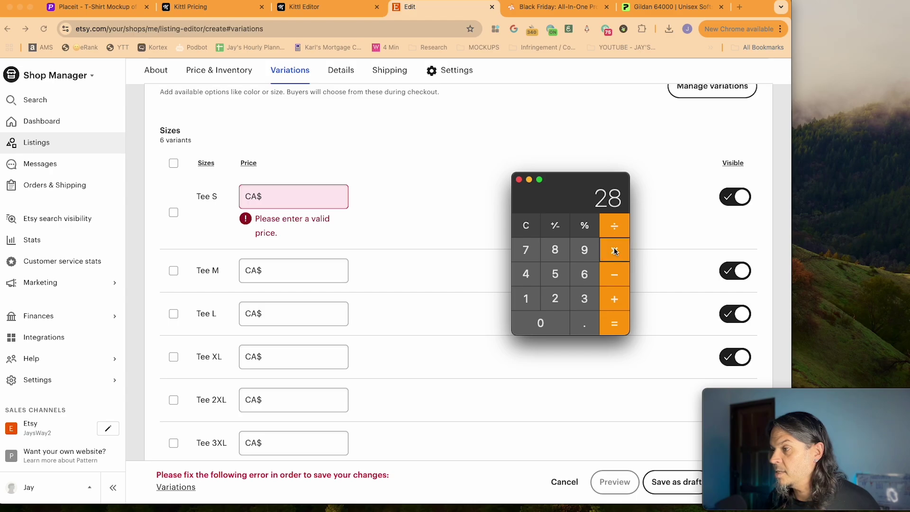
left_click(527, 299)
left_click(585, 327)
left_click(532, 279)
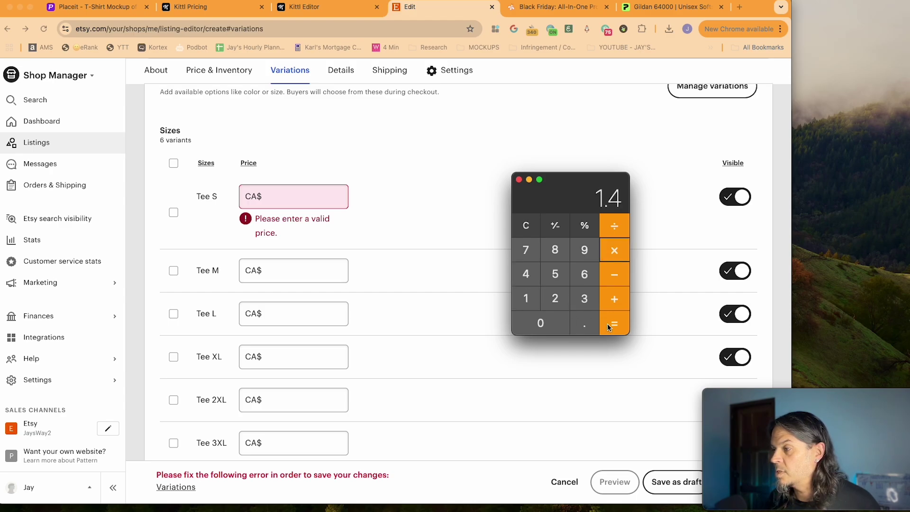
left_click(610, 327)
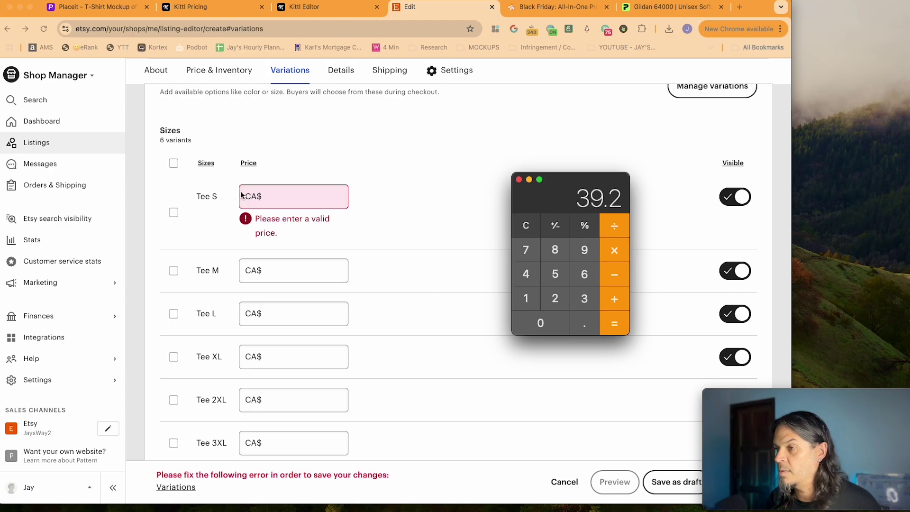
Set the price of Tee S to CA$39.50 and copy it to Tee M, Tee L and Tee XL.
left_click(275, 203)
type("39.50")
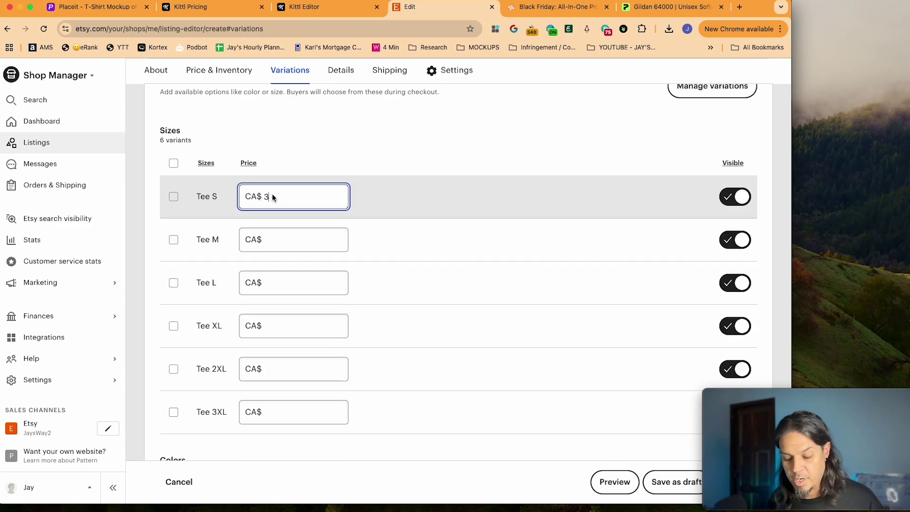
double_click(275, 197)
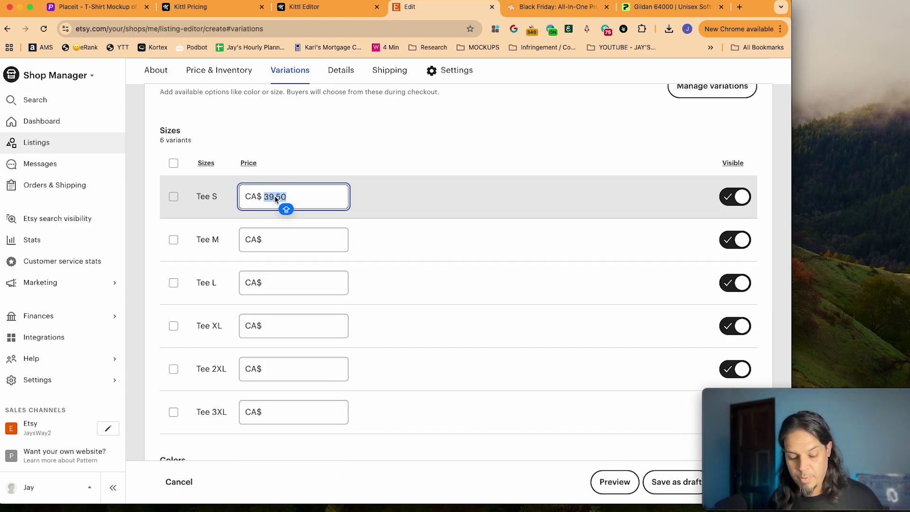
key("super+c")
left_click(275, 239)
key("super+v")
left_click(266, 283)
key("super+v")
left_click(272, 325)
key("super+v")
Set the price of Tee 2XL to CA$43.50 and of Tee 3XL to CA$46.50.
left_click(281, 372)
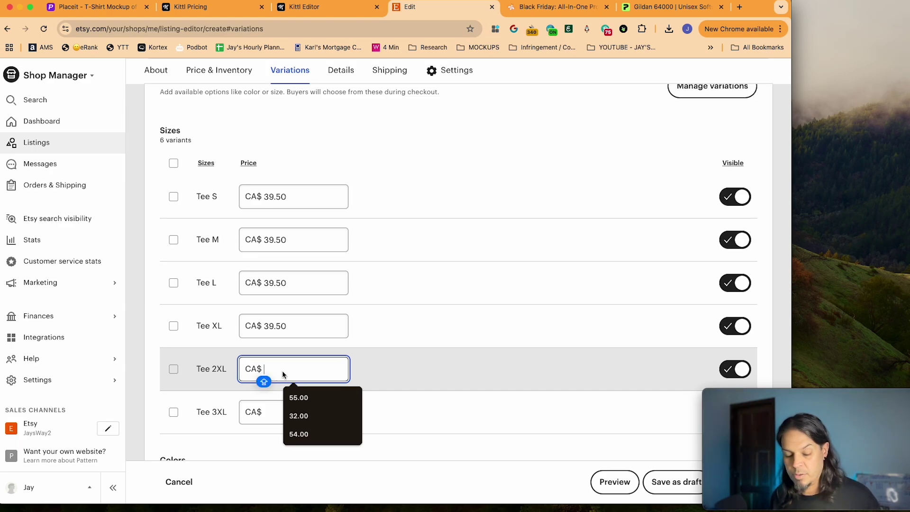
type("43.50")
key("Tab")
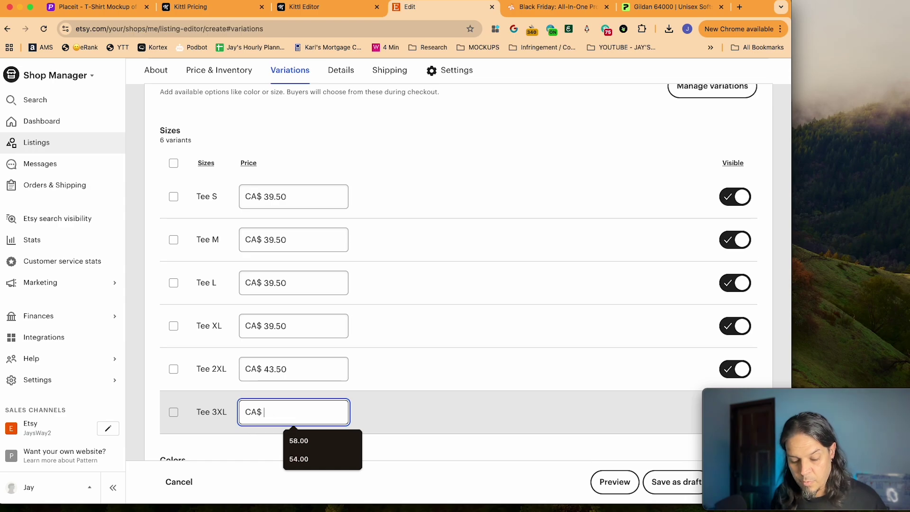
type("46.50")
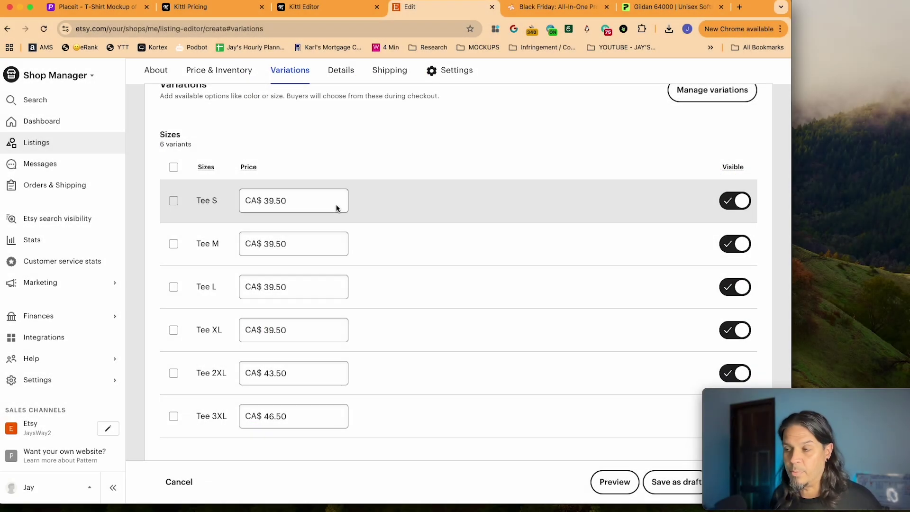
Copy the suggested tag "cat lover gift" from eRank's AI Listing Helper for use in the listing's Tags.
scroll(336, 208, "down", 7)
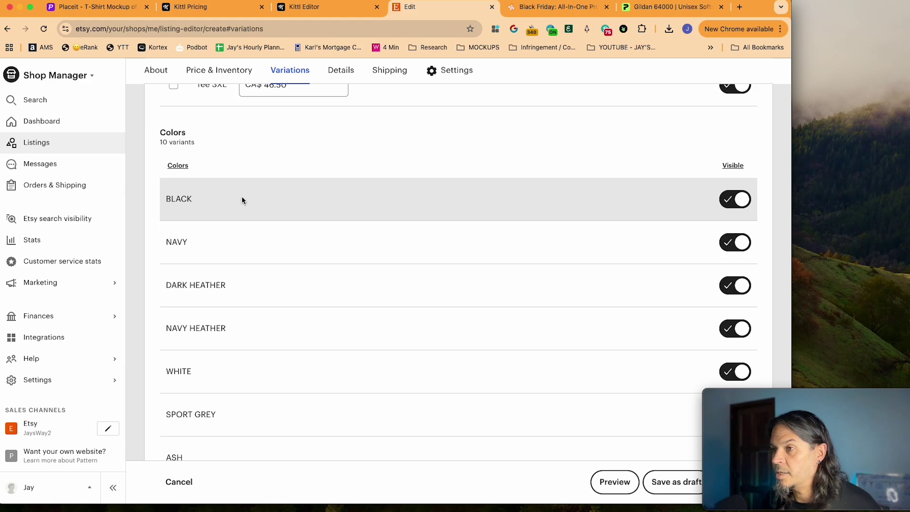
scroll(382, 285, "down", 15)
left_click(219, 178)
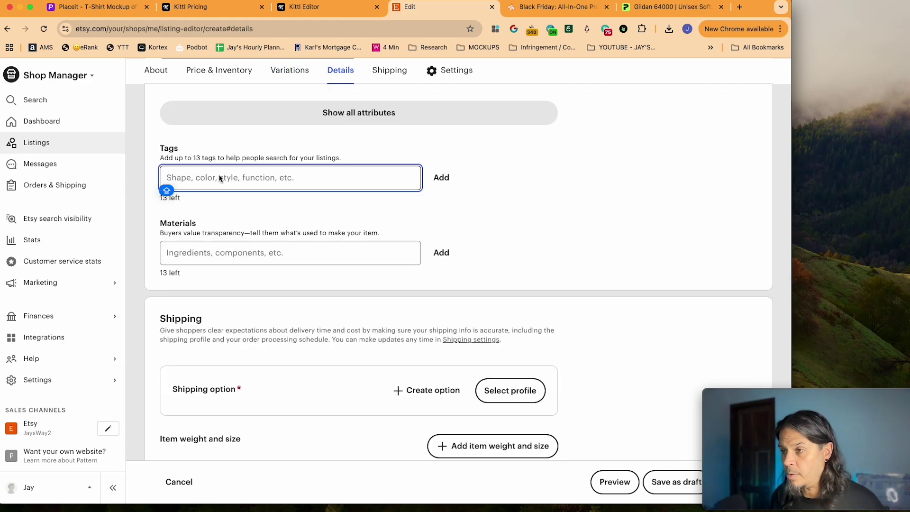
left_click(166, 190)
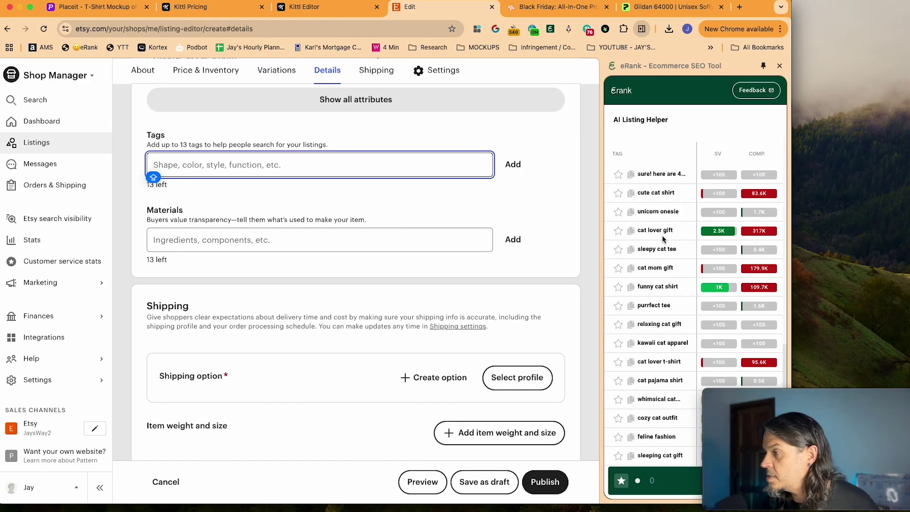
scroll(663, 237, "down", 2)
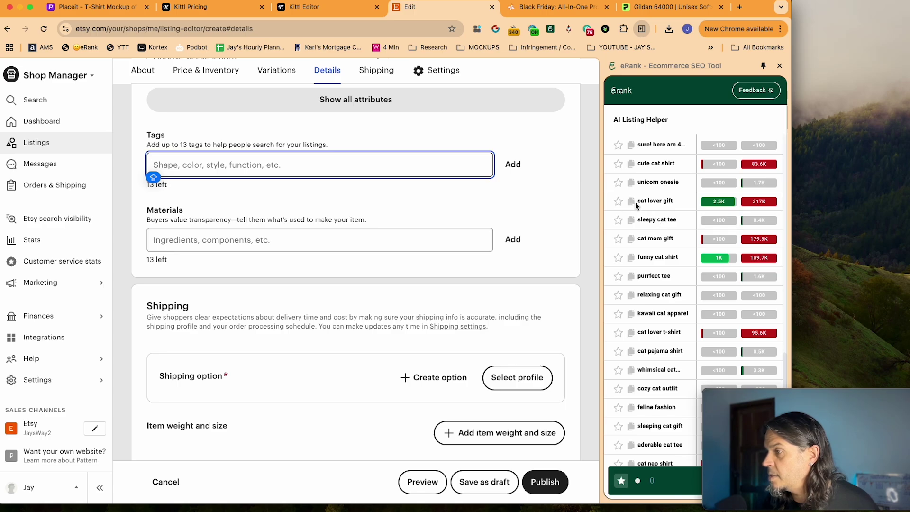
left_click(616, 204)
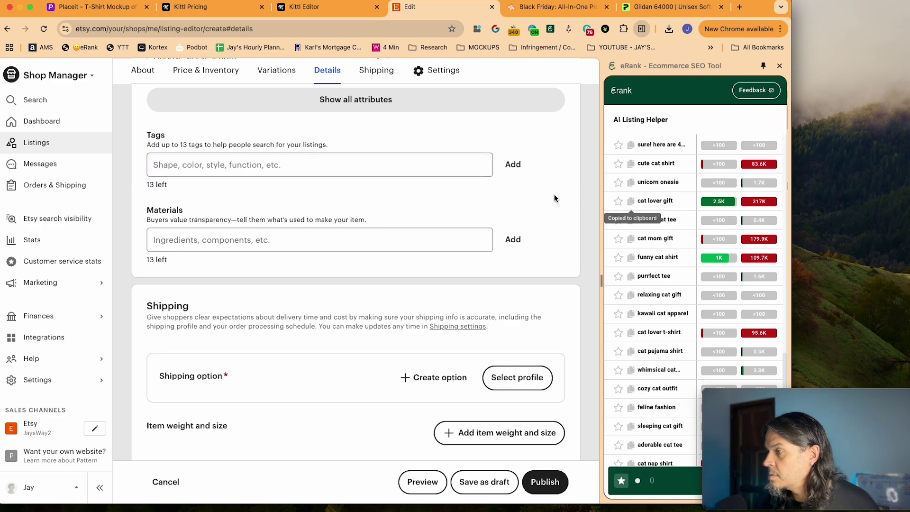
Add the tags cat lover gift, funny cat shirt, unicorn cat shirt, unicorn onesie Tee, purrfect cat gift, cute kawaii cat, cat nap t-shirt and cat mom top.
left_click(336, 168)
type("cat lover gift funny cat shirt unicorn cat shirt unicorn onesie Tee purrfect cat gift cute kawaii cat cat nap t-shirt cat mom top cat daddy tee fur baby gift caticorn christmas cat shirt for xmas crazy cat lady ")
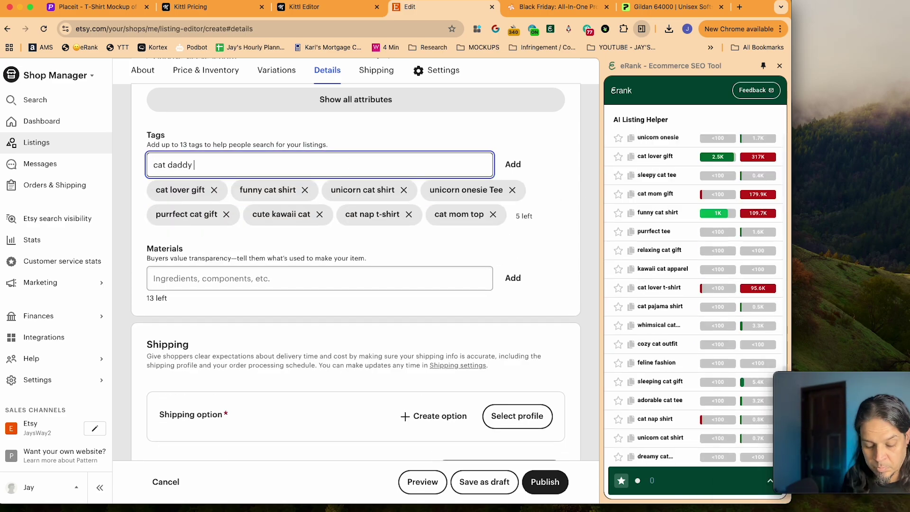
Complete the 13 tags with cat daddy tee, fur baby gift, caticorn christmas, cat shirt for xmas and crazy cat lady gift.
type("g")
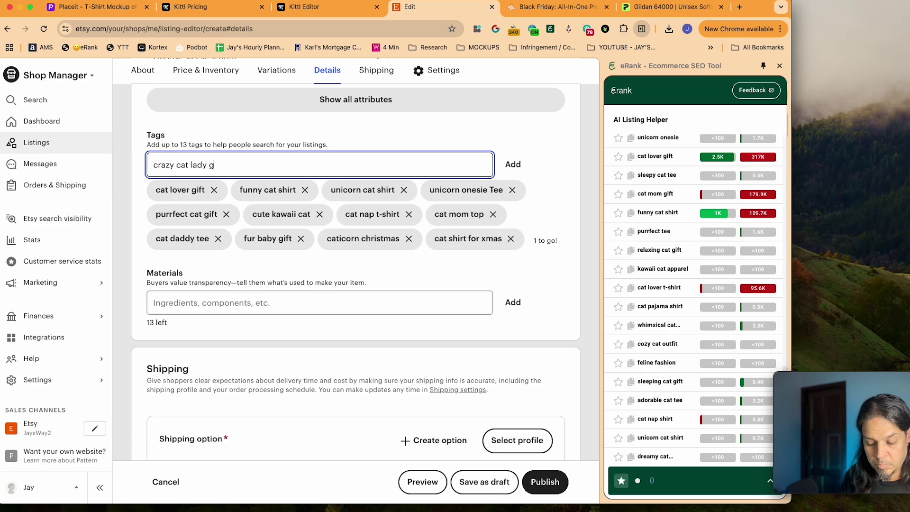
type("ift")
key("Return")
Apply the Tees shipping profile to the listing and close the shipping options.
scroll(475, 257, "down", 5)
left_click(472, 258)
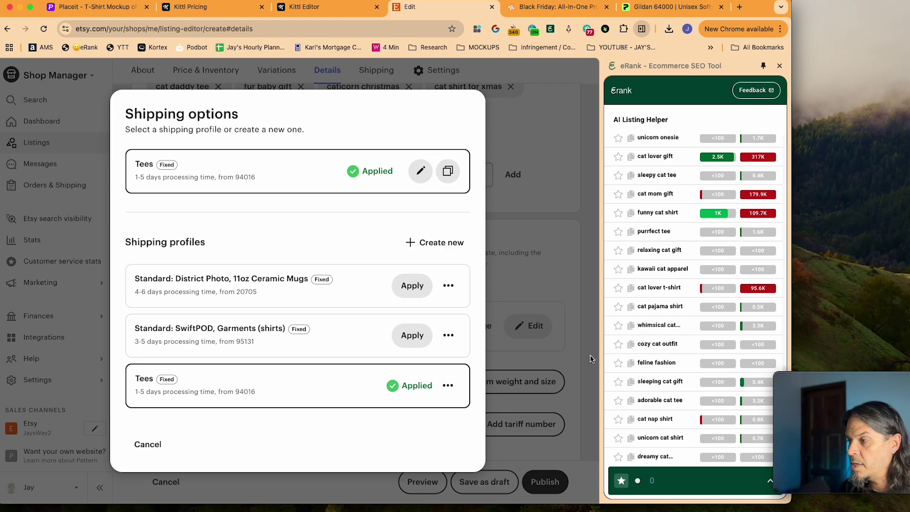
left_click(564, 359)
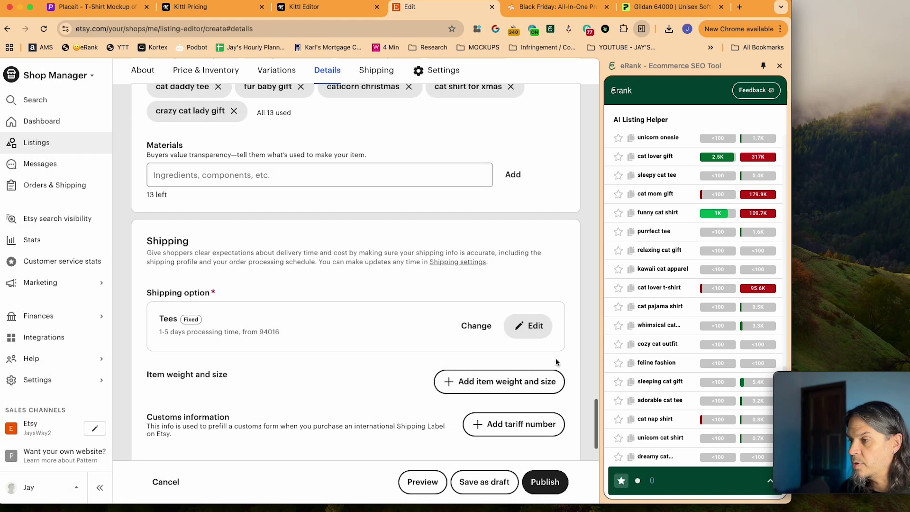
Turn on featuring for this listing and start adding a new shop section.
scroll(356, 334, "down", 10)
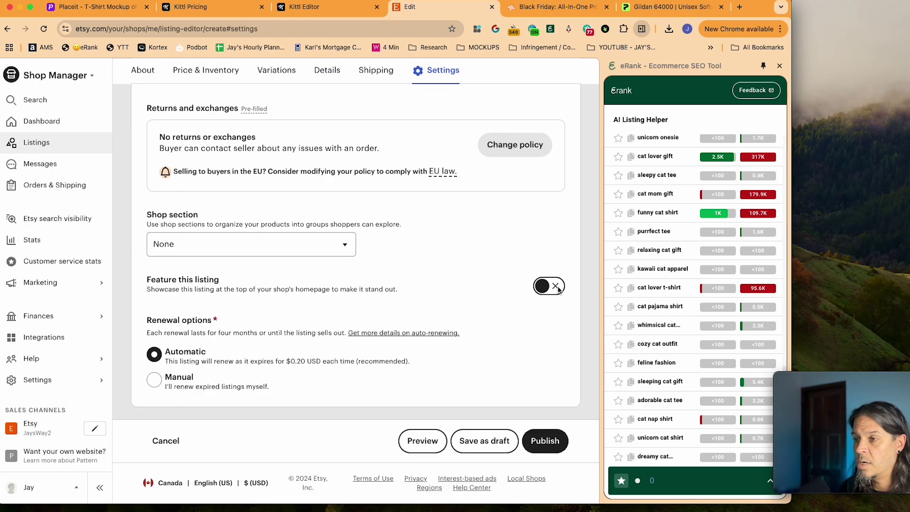
left_click(541, 285)
left_click(328, 246)
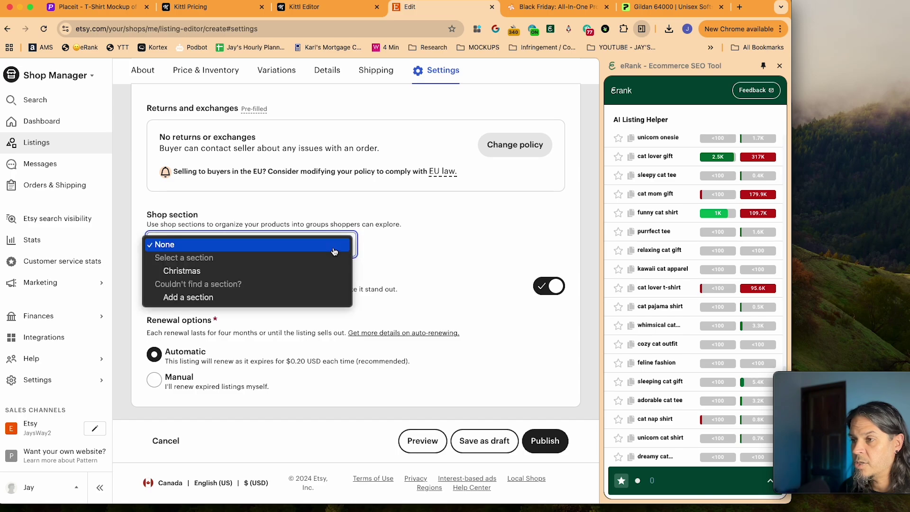
left_click(208, 297)
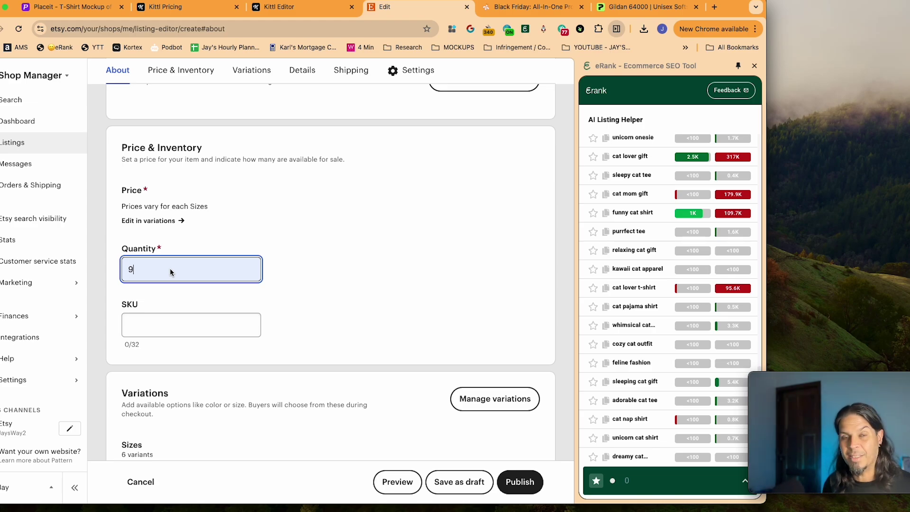
Publish the sleeping cat T-shirt listing.
scroll(170, 269, "down", 10)
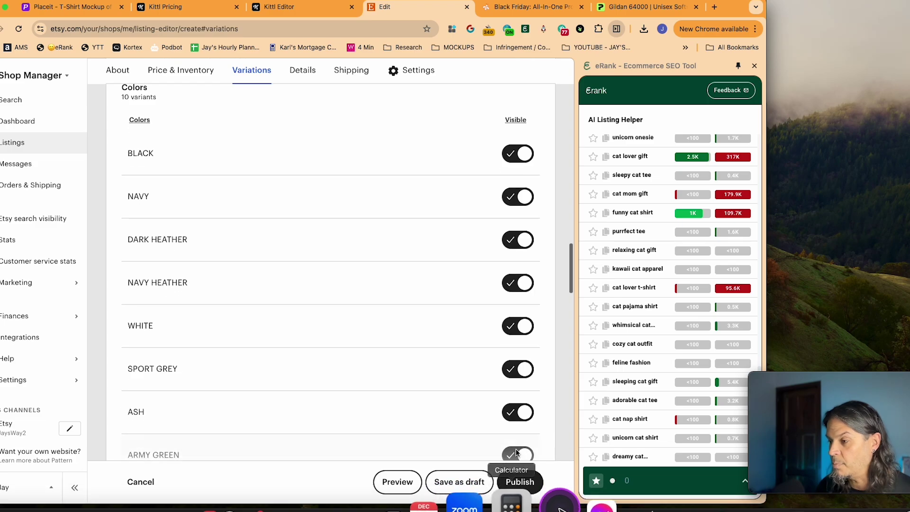
left_click(520, 481)
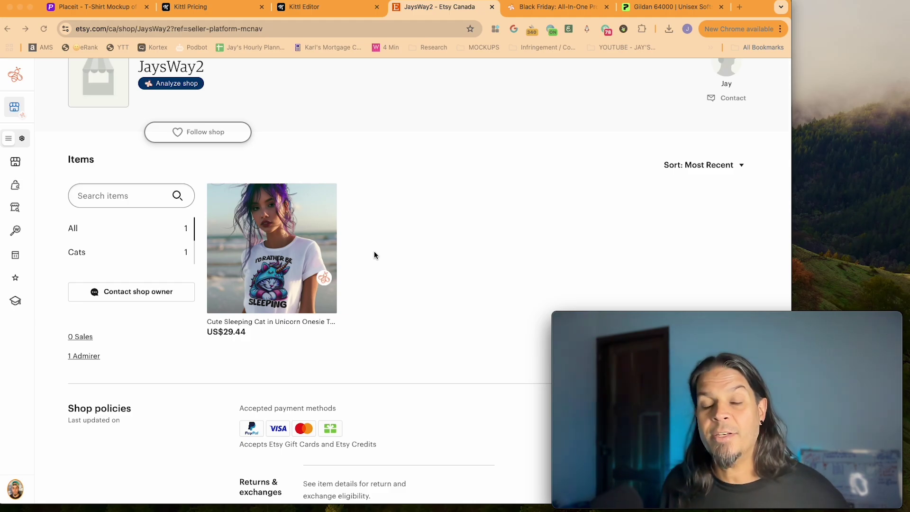
Switch to Placeit, filter the sweatshirt mockups to Woman, and open the Gildan mockup of the woman with curly hair for editing.
left_click(110, 6)
key("super+bracketleft")
mouse_move(84, 89)
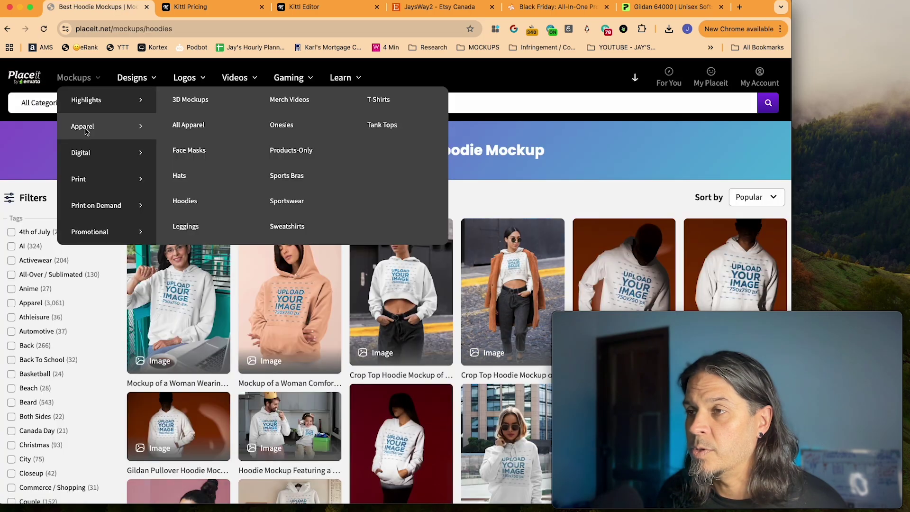
left_click(289, 227)
left_click(172, 198)
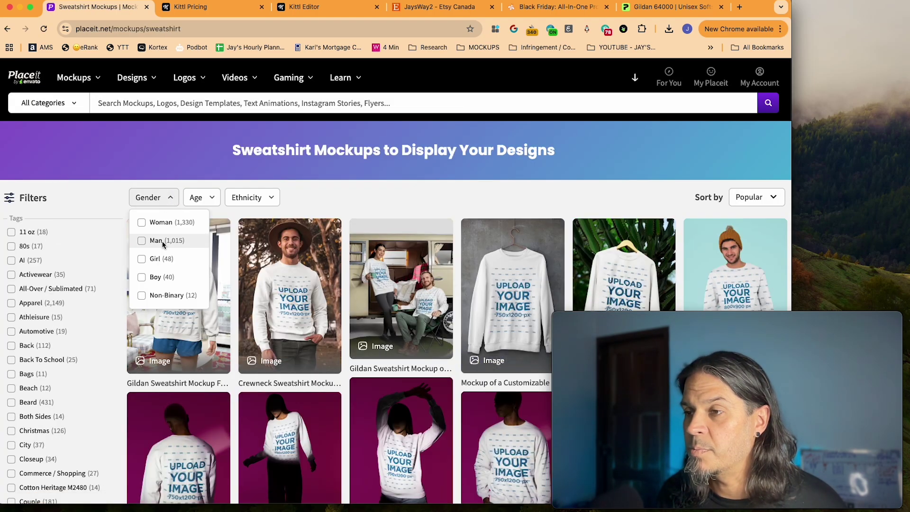
left_click(154, 221)
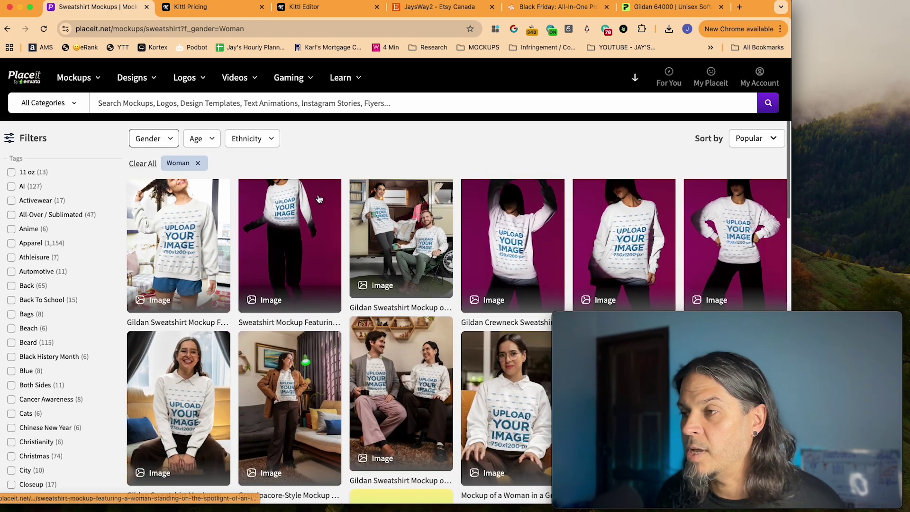
left_click(191, 246)
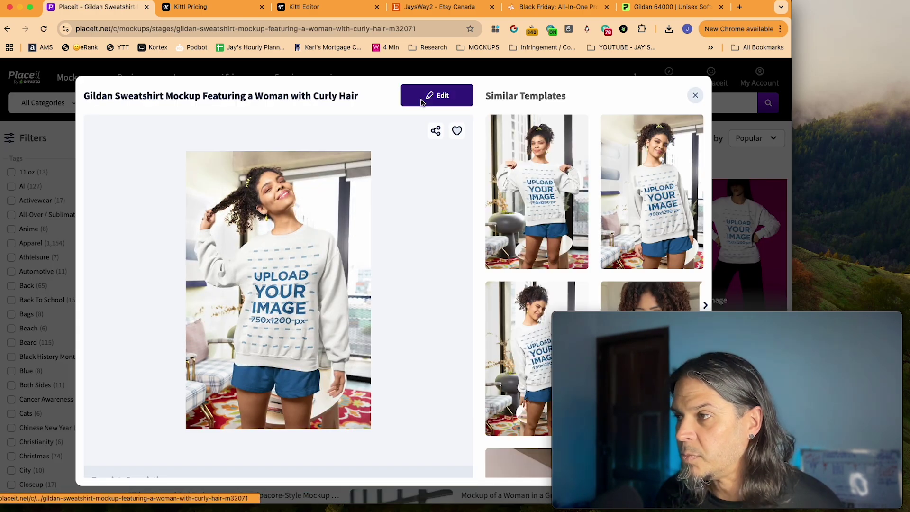
left_click(437, 95)
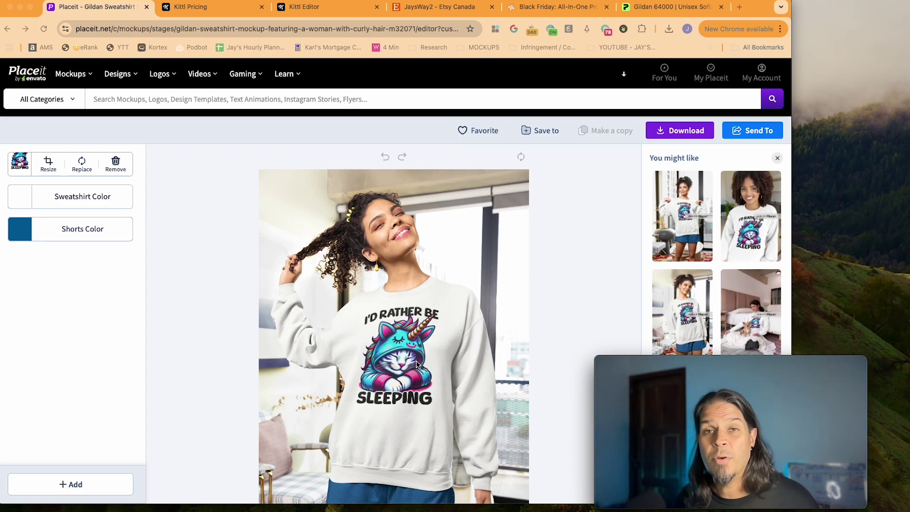
Shift the sleeping cat design slightly to the left within the sweatshirt's print area and apply the crop.
left_click(400, 356)
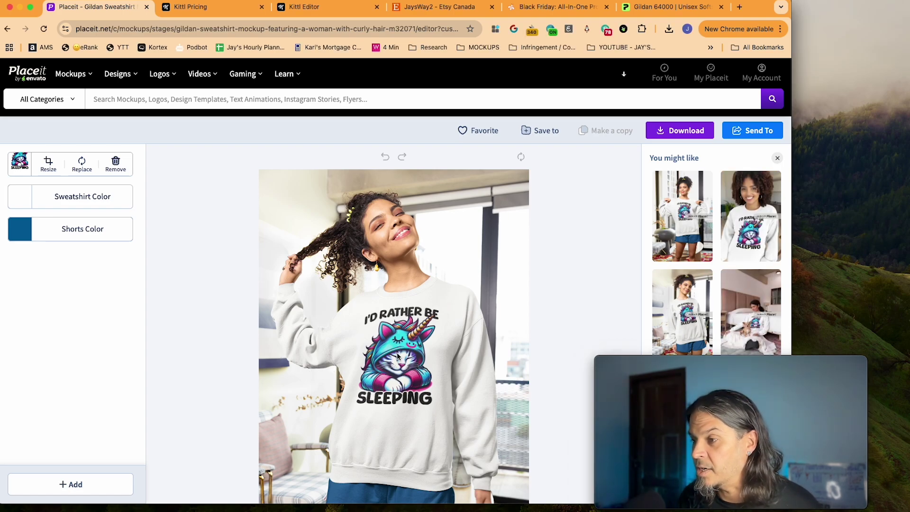
left_click(48, 163)
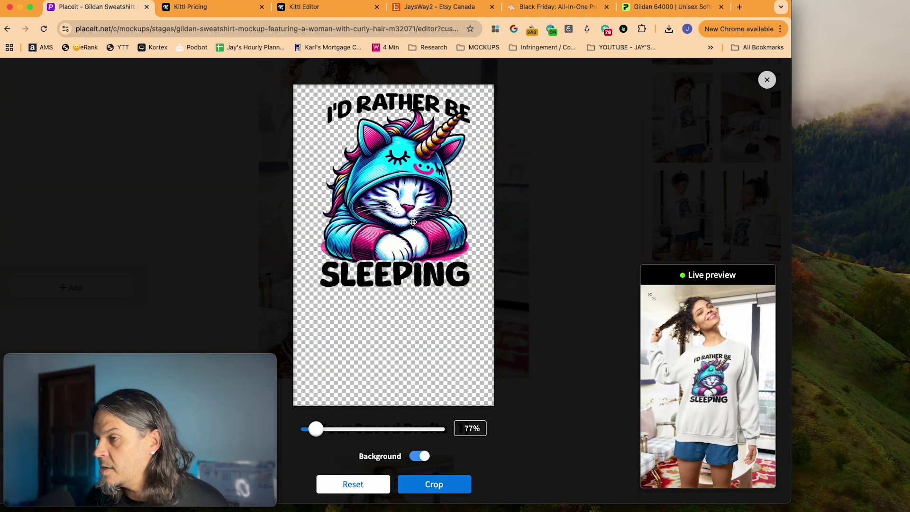
left_click_drag(371, 223, 361, 225)
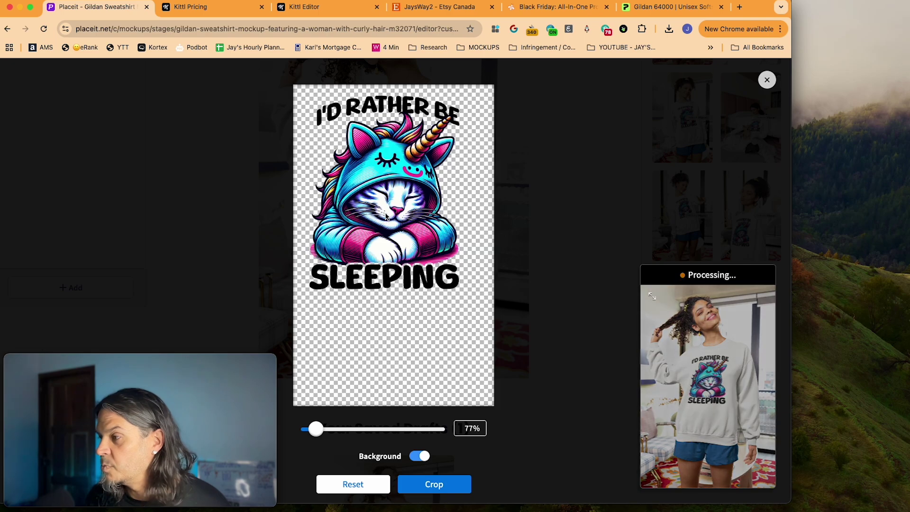
left_click(435, 484)
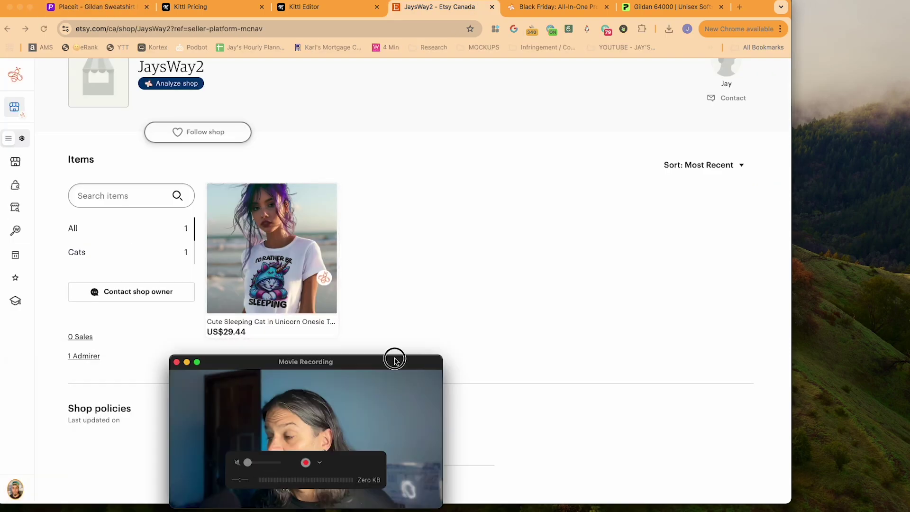
Open the published Etsy T-shirt listing for editing and add the sweatshirt mockup image as its second photo.
left_click_drag(395, 360, 864, 353)
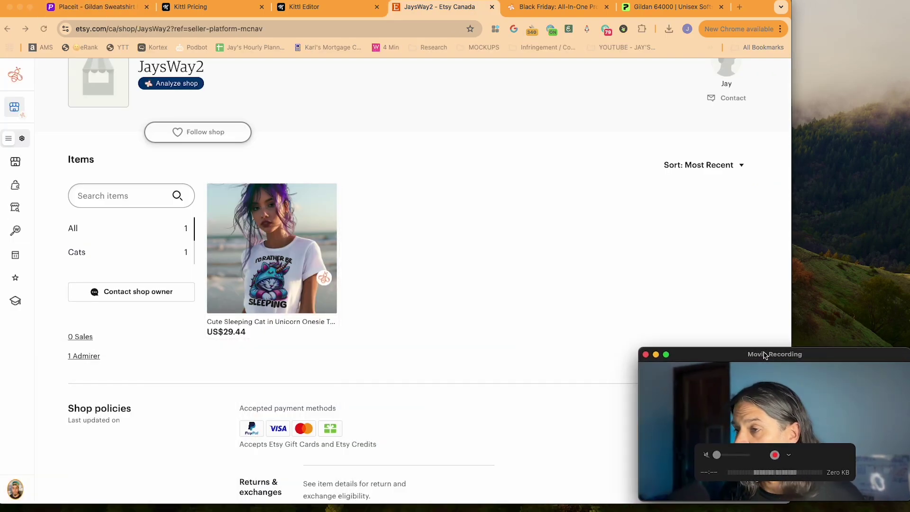
left_click(275, 263)
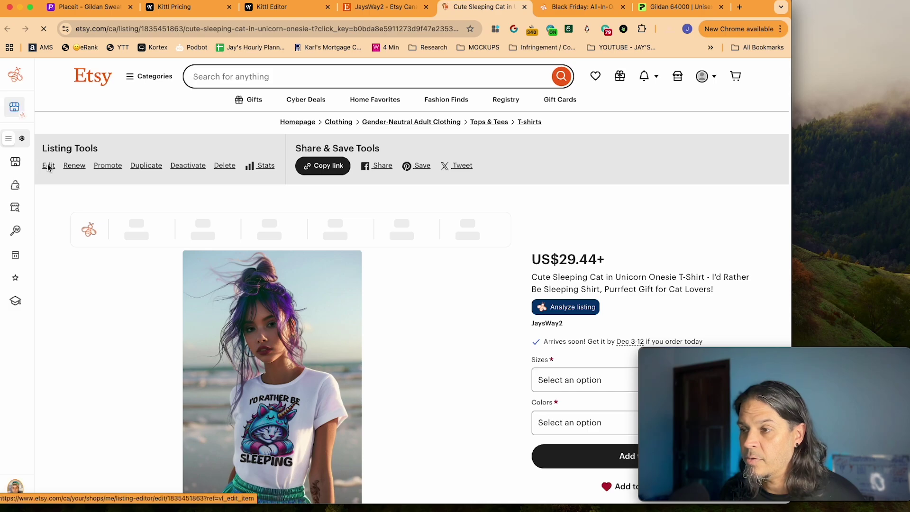
left_click(48, 166)
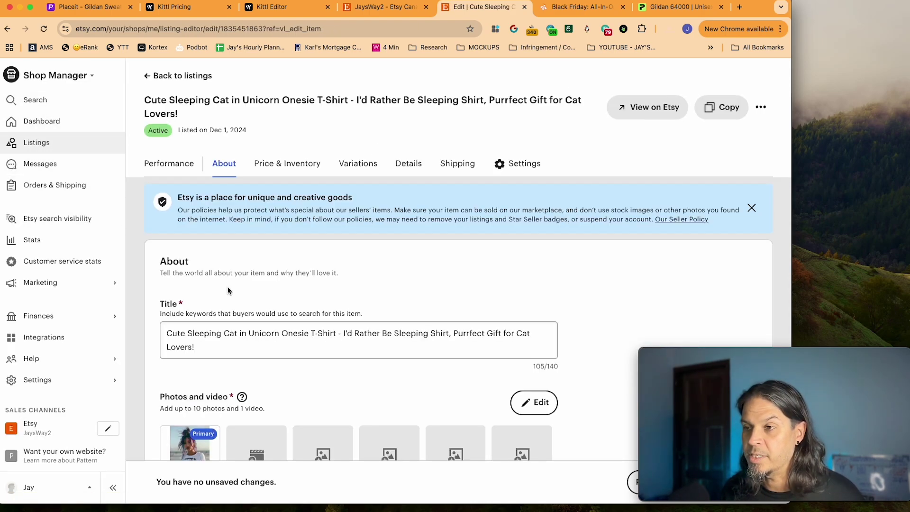
scroll(252, 327, "down", 2)
scroll(251, 327, "down", 2)
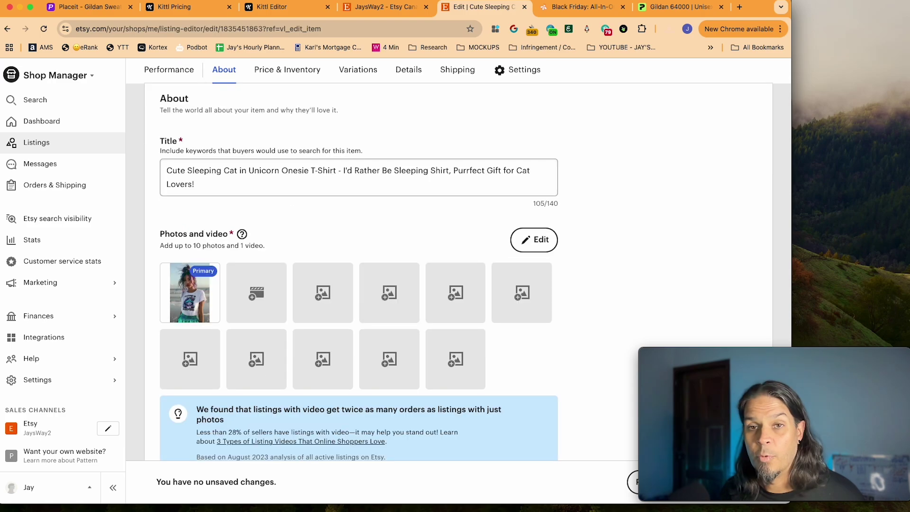
left_click_drag(187, 218, 262, 301)
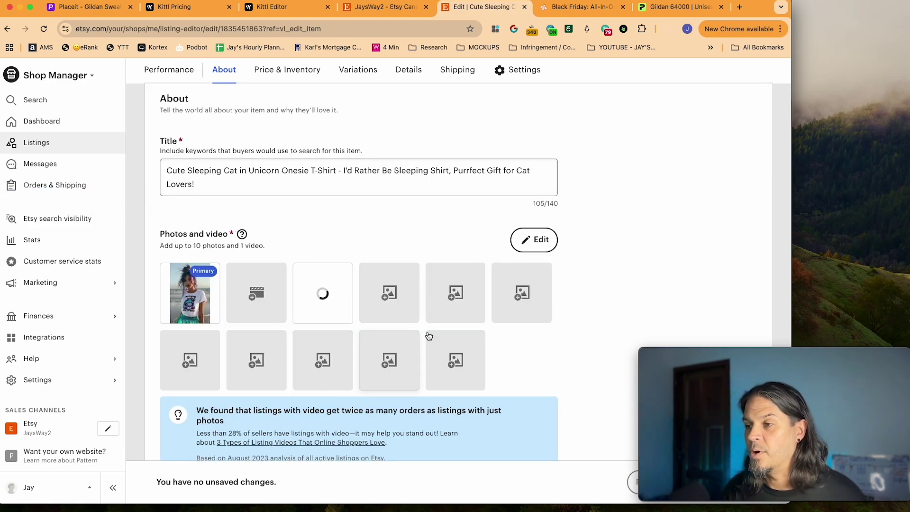
Add the options Sweatshirt S and Sweatshirt M to the listing's Sizes variation.
scroll(319, 294, "down", 3)
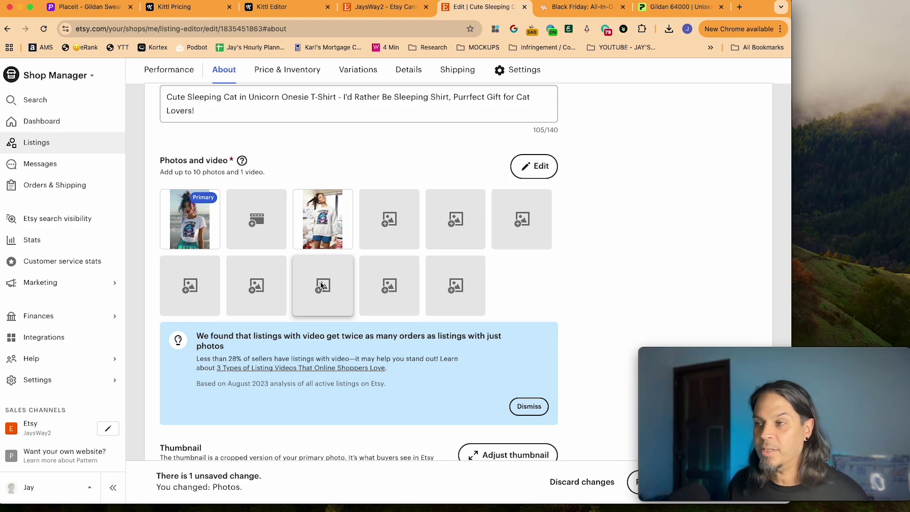
scroll(323, 285, "down", 15)
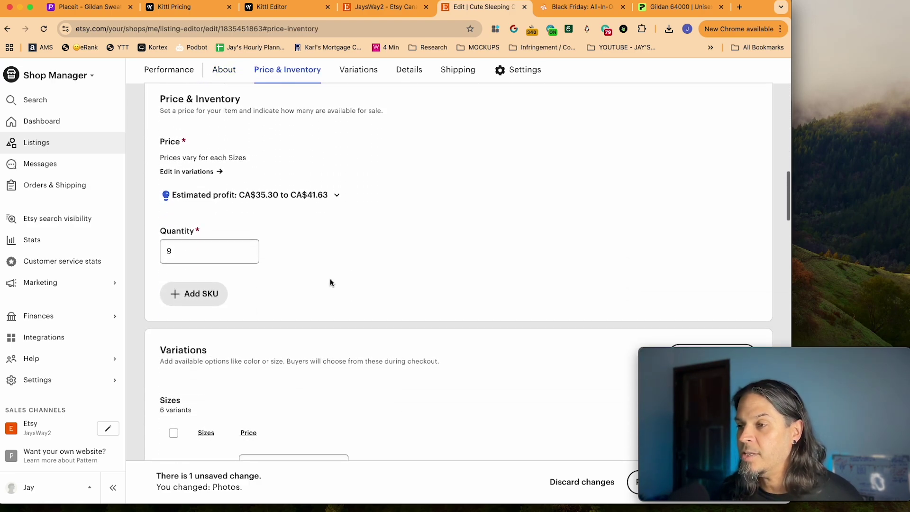
scroll(330, 283, "down", 6)
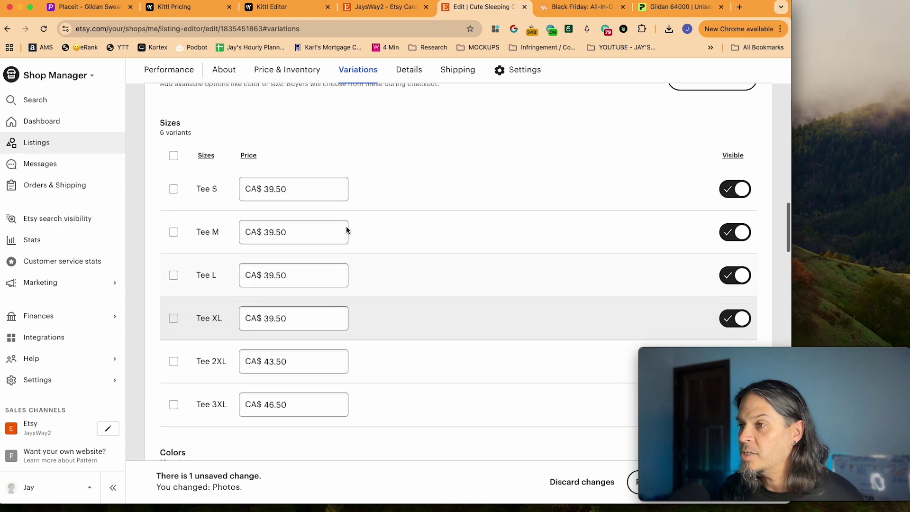
scroll(428, 230, "up", 1)
left_click(717, 116)
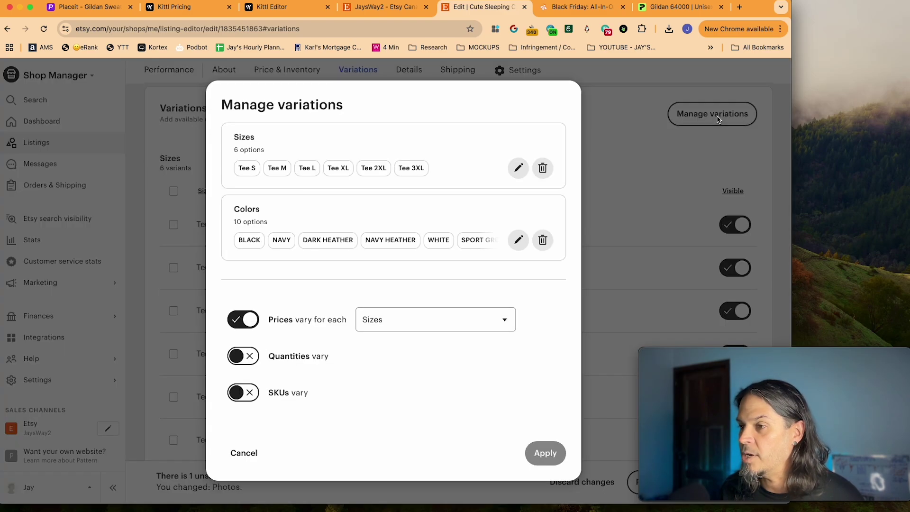
left_click(519, 169)
scroll(519, 167, "down", 2)
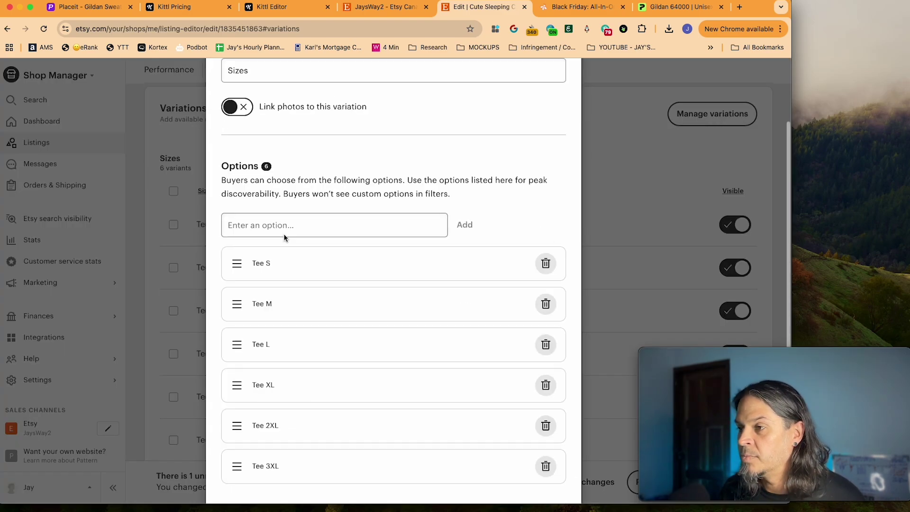
left_click(282, 229)
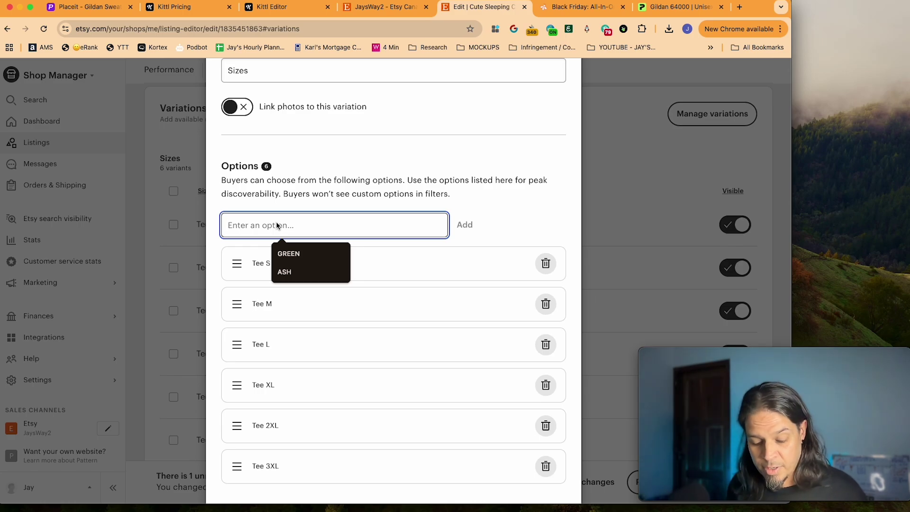
type("Sweatshirt S")
key("Return")
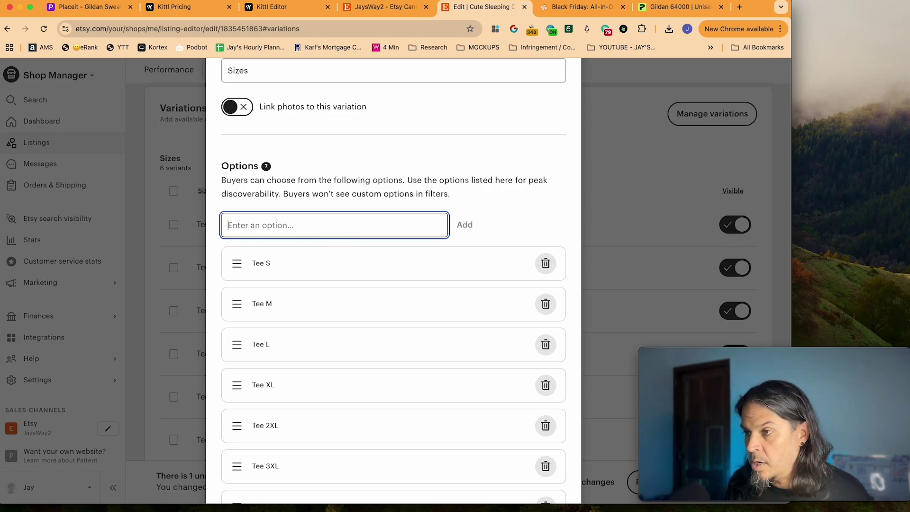
type("Sweatshirt M")
key("Return")
Add Sweatshirt L, Sweatshirt XL, Sweatshirt 2XL and Sweatshirt 3XL to the sizes and apply the variation changes.
scroll(327, 284, "down", 2)
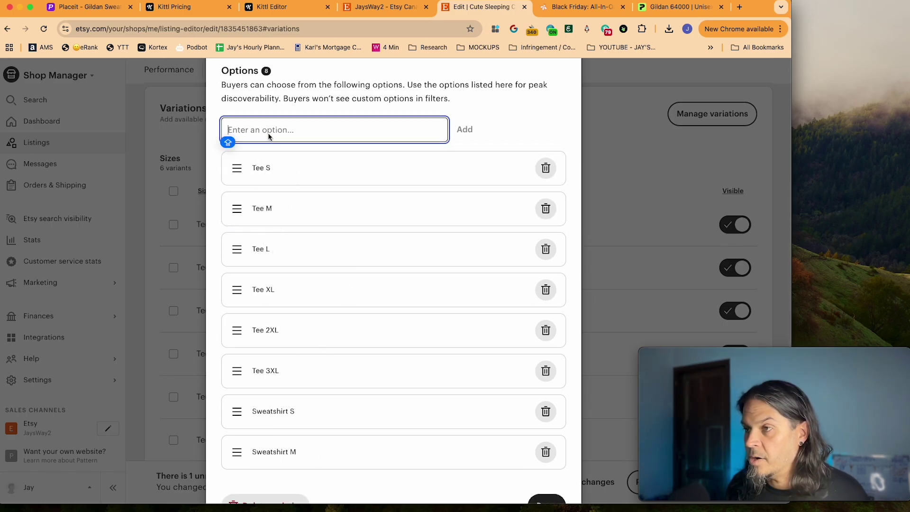
type("Sweatshirt L")
key("Return")
type("Sweatshirt XL")
key("Return")
type("Sweatshirt 2XL")
key("Return")
type("Sweatshirt 3XL")
key("Return")
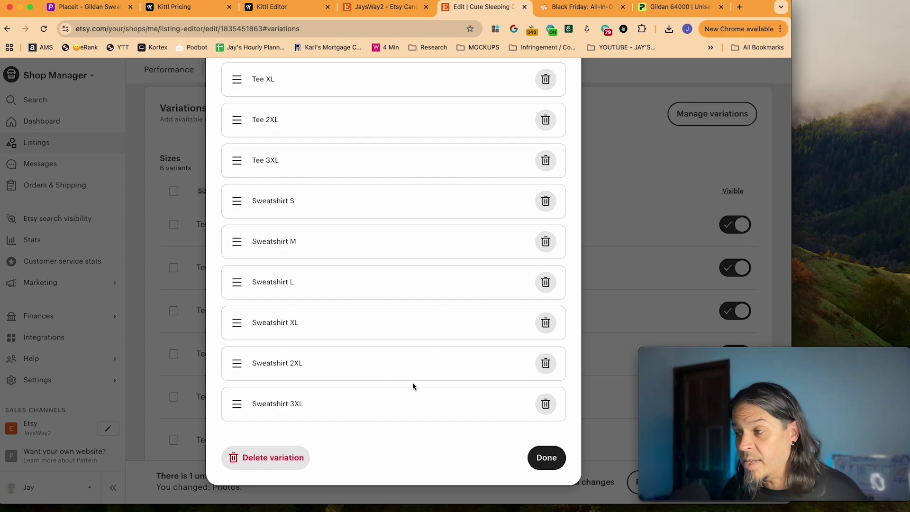
left_click(546, 457)
left_click(546, 454)
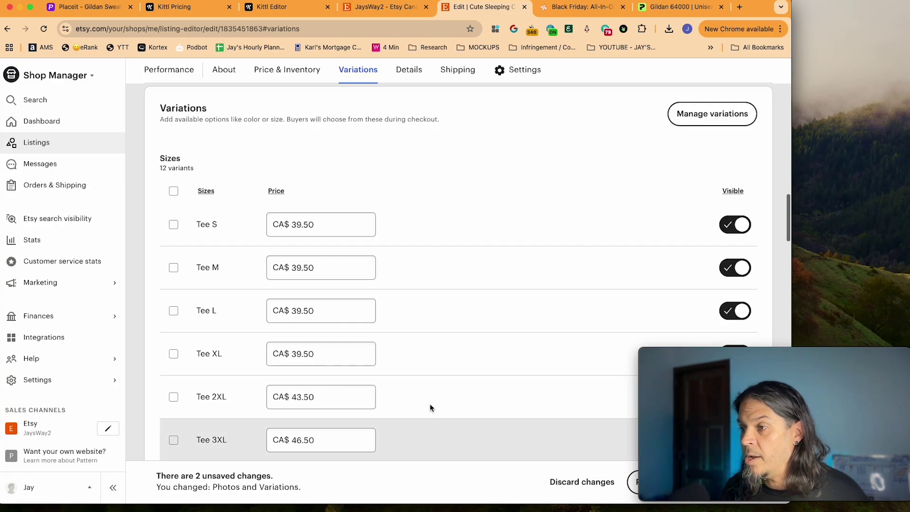
Show all size variants, then look up the manually selectable print providers for the Gildan 18000 Unisex Heavy Blend Crewneck Sweatshirt in Printify.
scroll(429, 407, "down", 5)
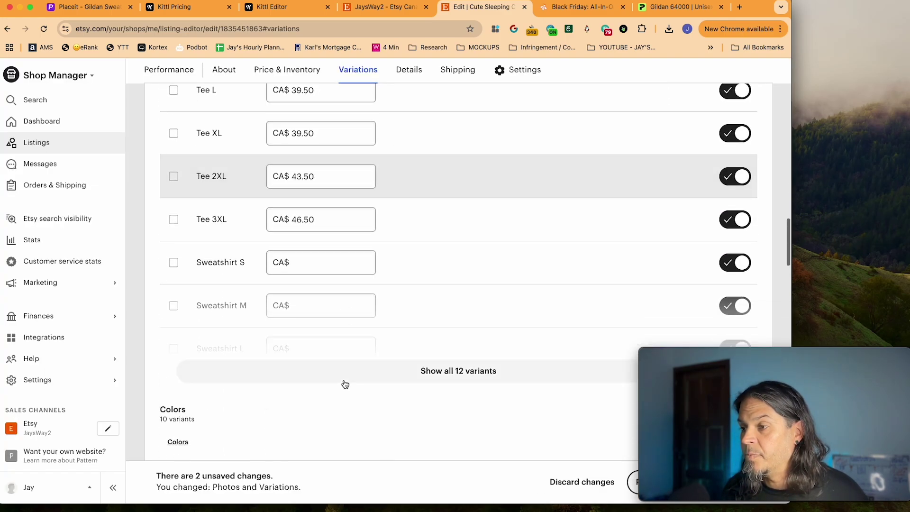
left_click(444, 368)
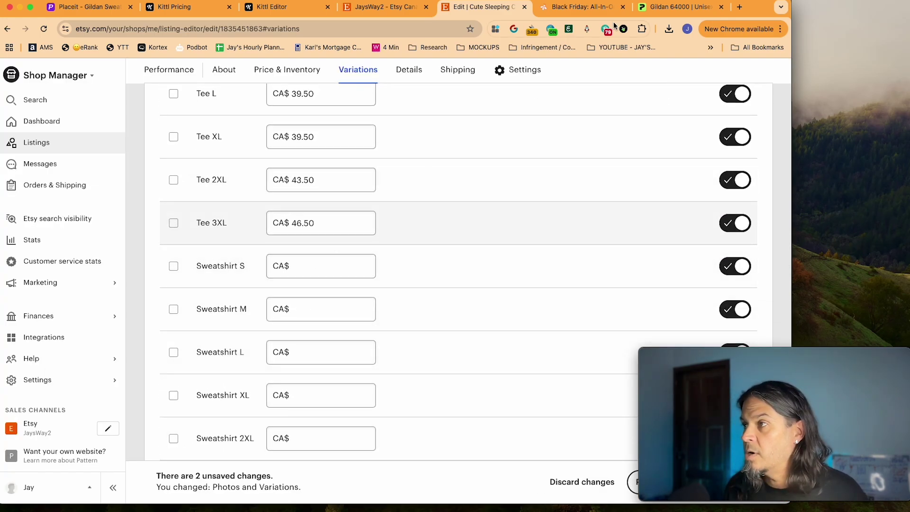
left_click(657, 7)
left_click(630, 98)
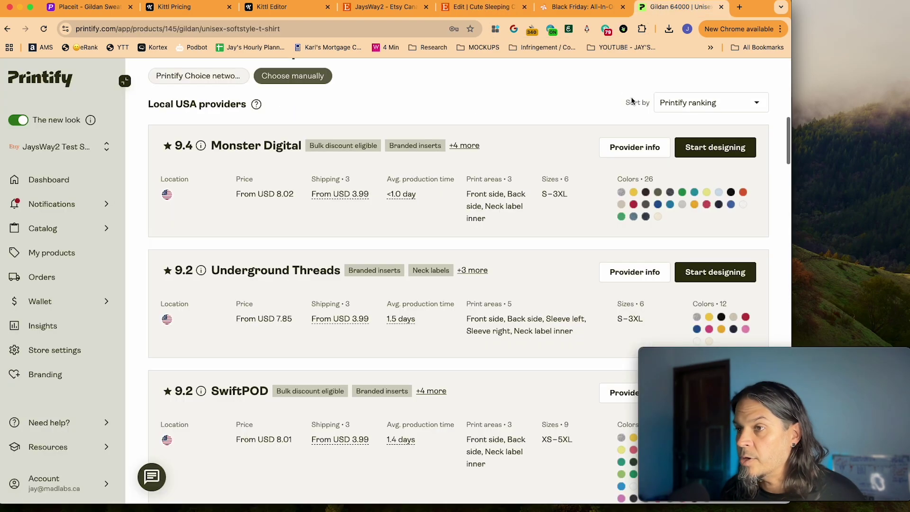
mouse_move(71, 228)
left_click(250, 256)
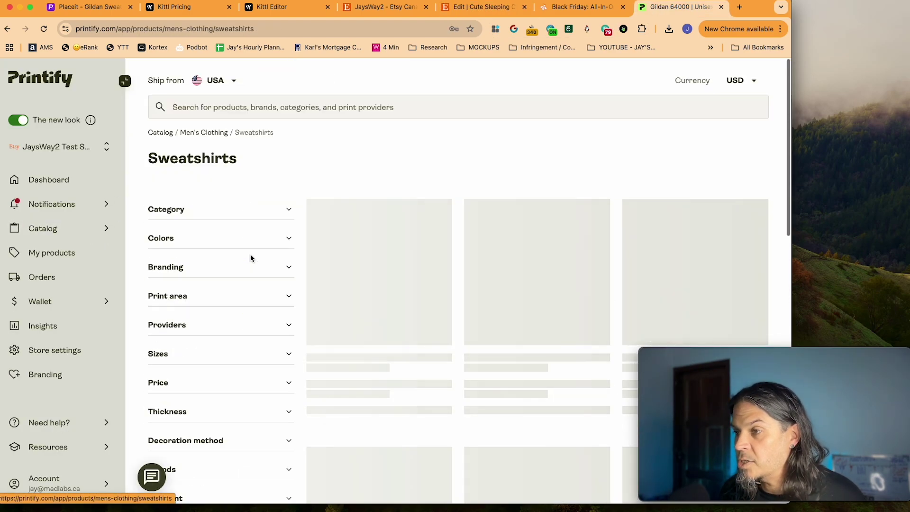
left_click(365, 220)
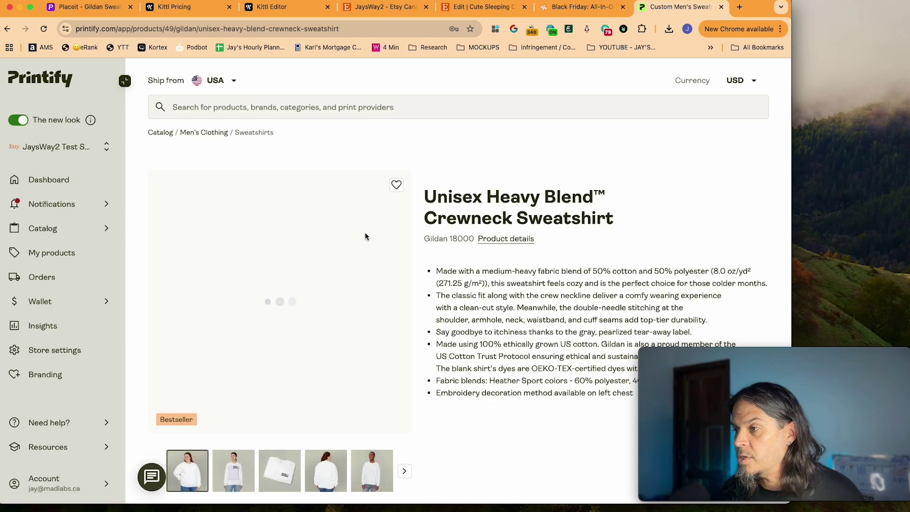
scroll(366, 232, "down", 7)
left_click(292, 136)
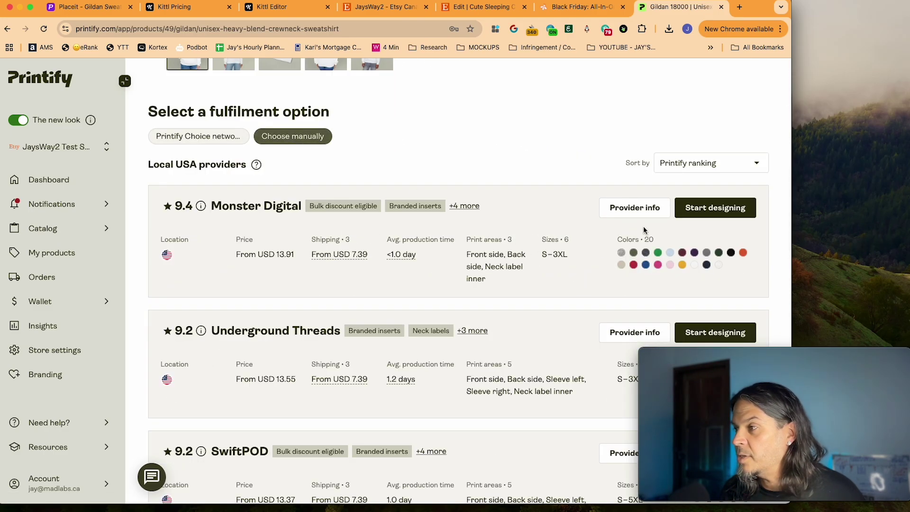
Look up Monster Digital's per-size prices for the Dark Heather Gildan 18000 sweatshirt.
left_click(638, 212)
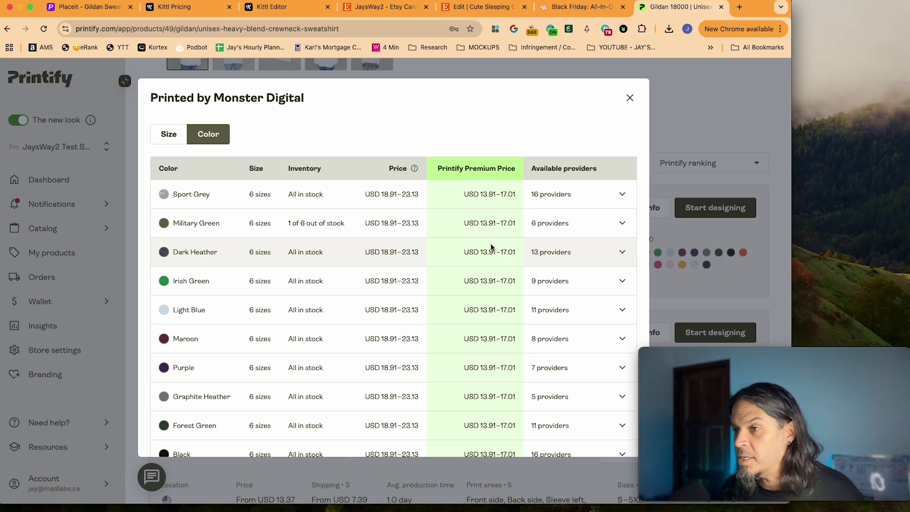
left_click(461, 259)
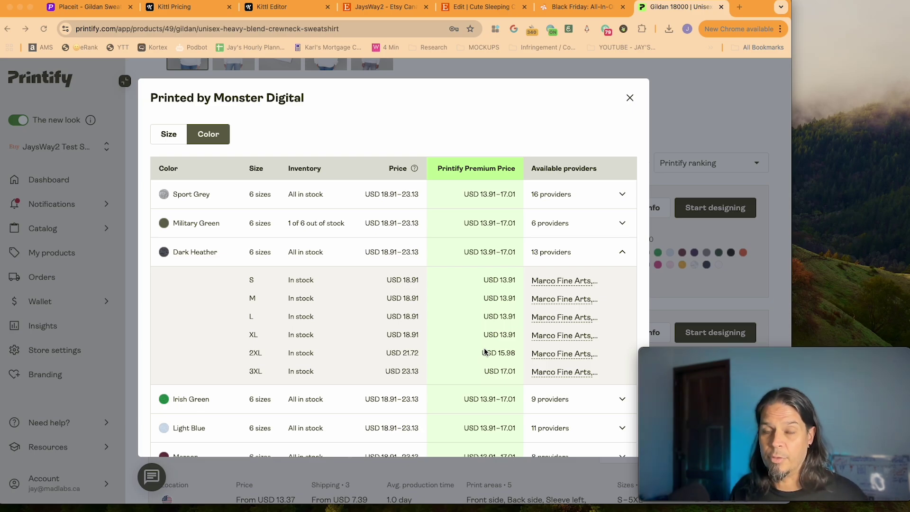
Return to the Etsy listing's sweatshirt prices and multiply 45 by 1.4 in the Calculator to work out the Canadian price.
left_click(385, 6)
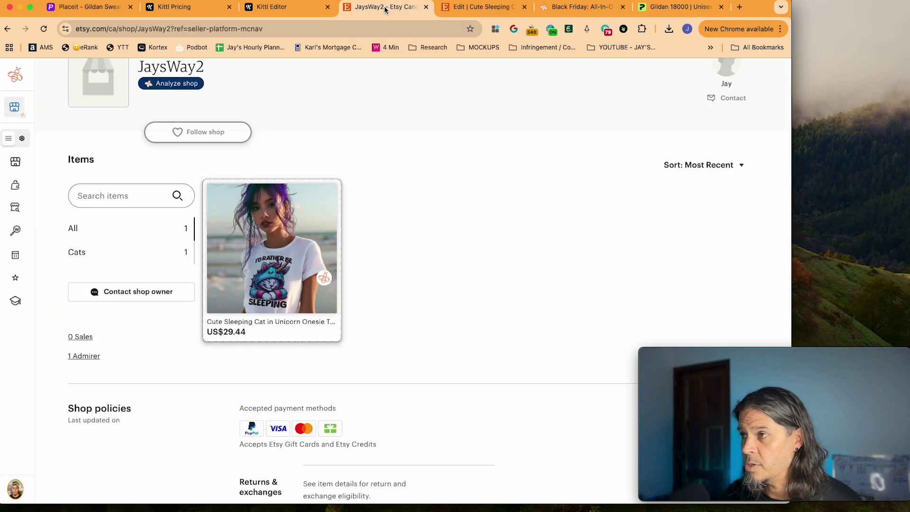
left_click(481, 7)
left_click(340, 265)
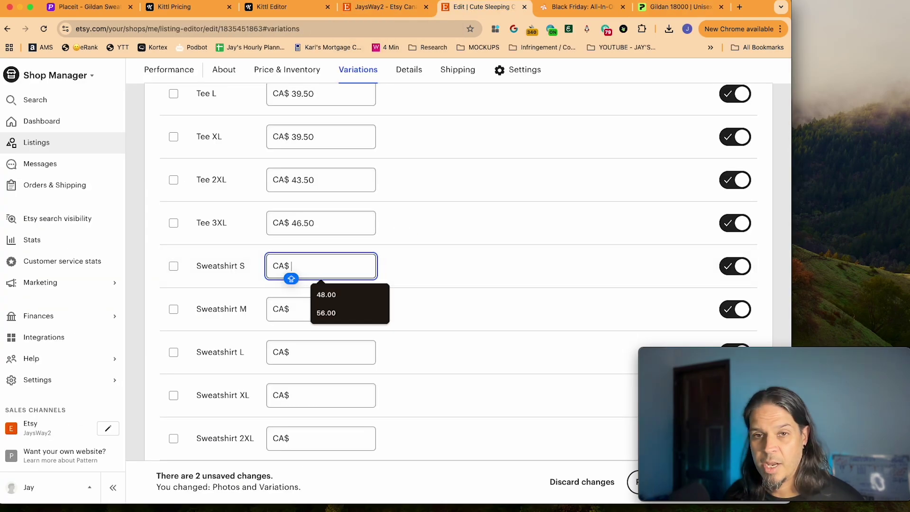
left_click(556, 273)
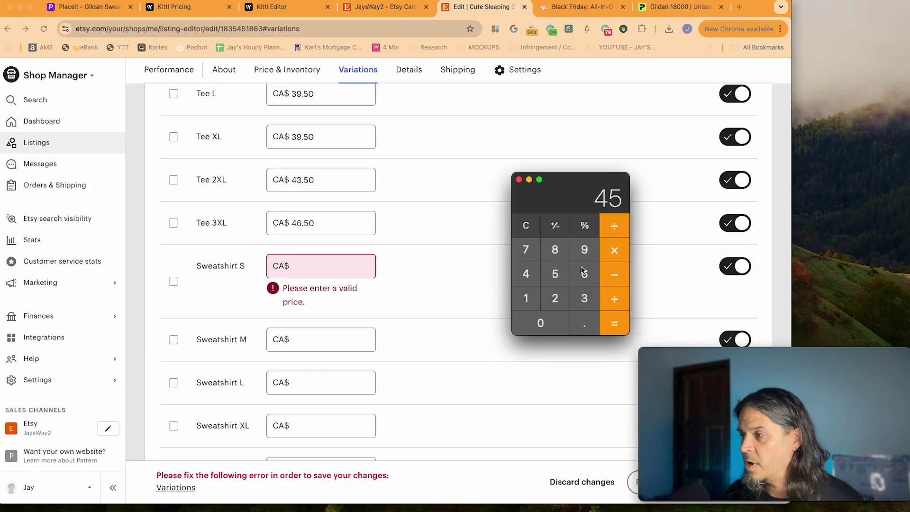
left_click(614, 226)
left_click(526, 273)
left_click(556, 274)
left_click(614, 249)
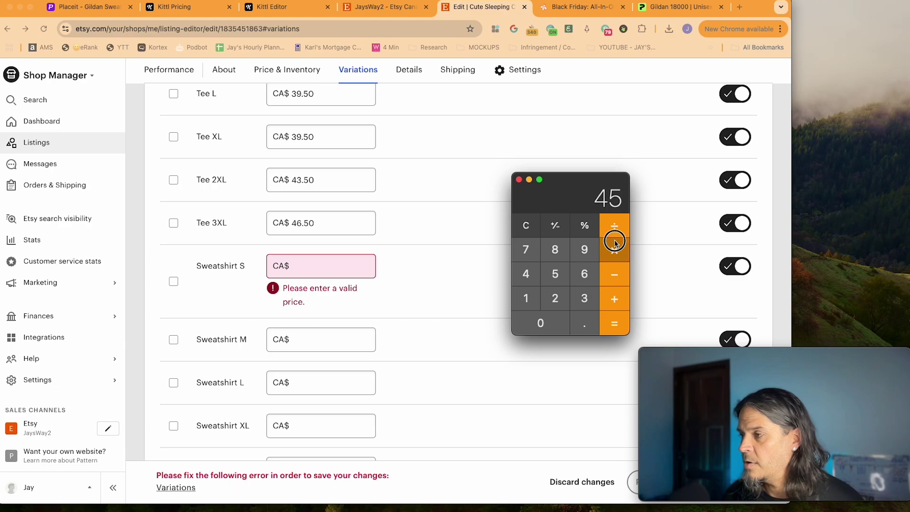
type("1.4")
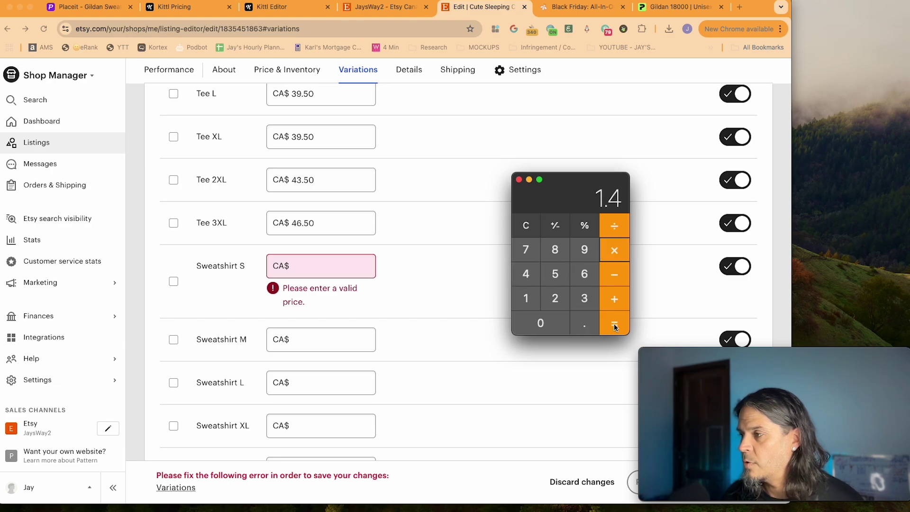
left_click(614, 324)
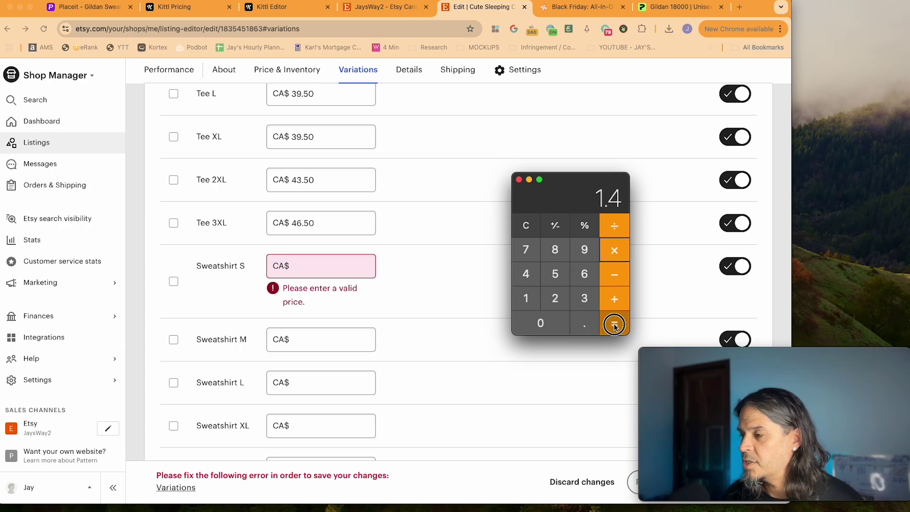
Set the prices of Sweatshirt S, Sweatshirt M, Sweatshirt L and Sweatshirt XL to CA$ 63 each.
left_click(312, 274)
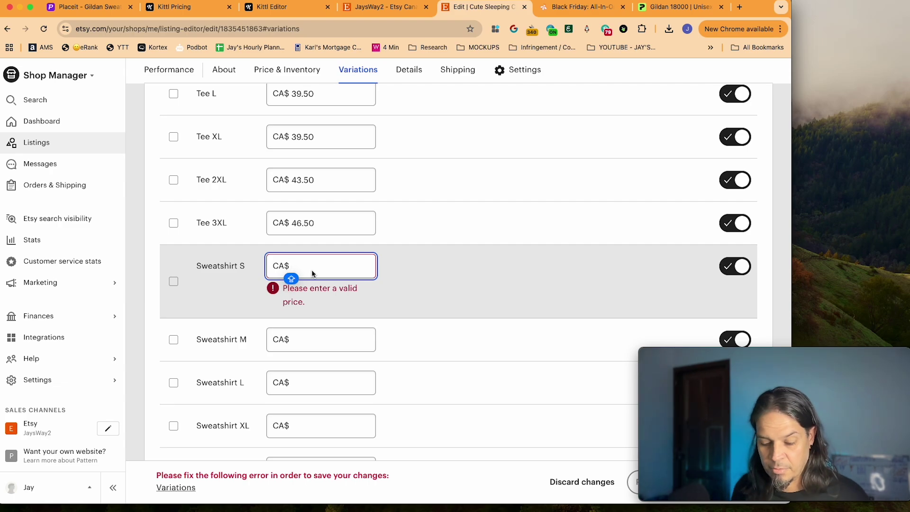
type("63")
left_click(321, 309)
type("63")
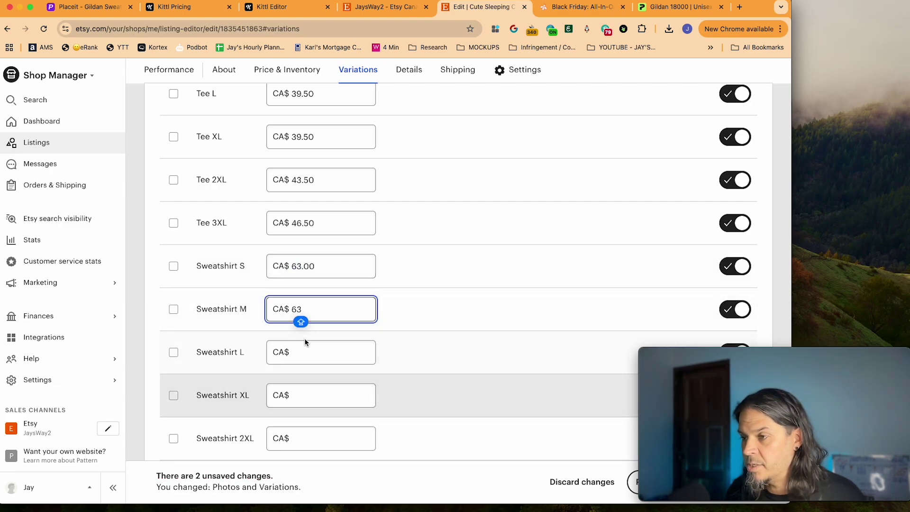
left_click(304, 352)
type("63")
left_click(303, 395)
type("63")
Fill in the Sweatshirt 2XL and Sweatshirt 3XL prices, with CA$70.00 for 3XL, and publish the listing changes.
scroll(304, 395, "down", 2)
left_click(303, 388)
scroll(380, 369, "down", 15)
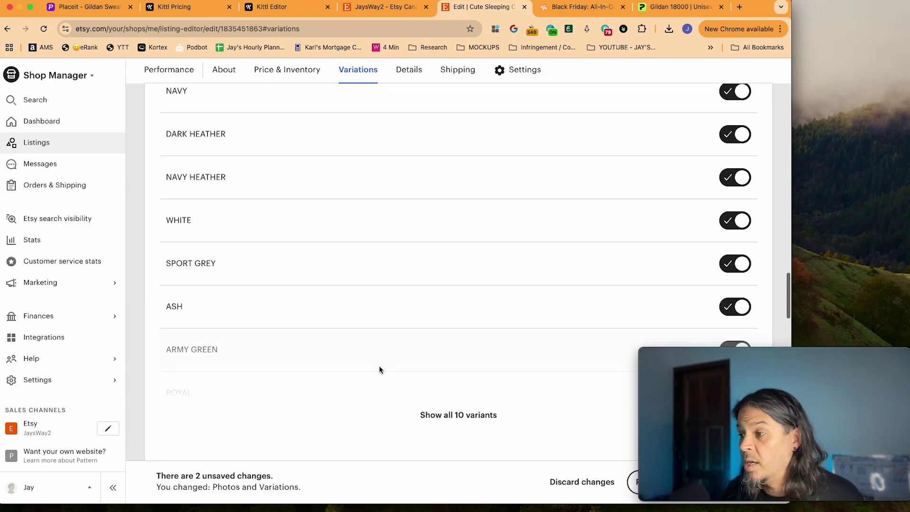
left_click(721, 482)
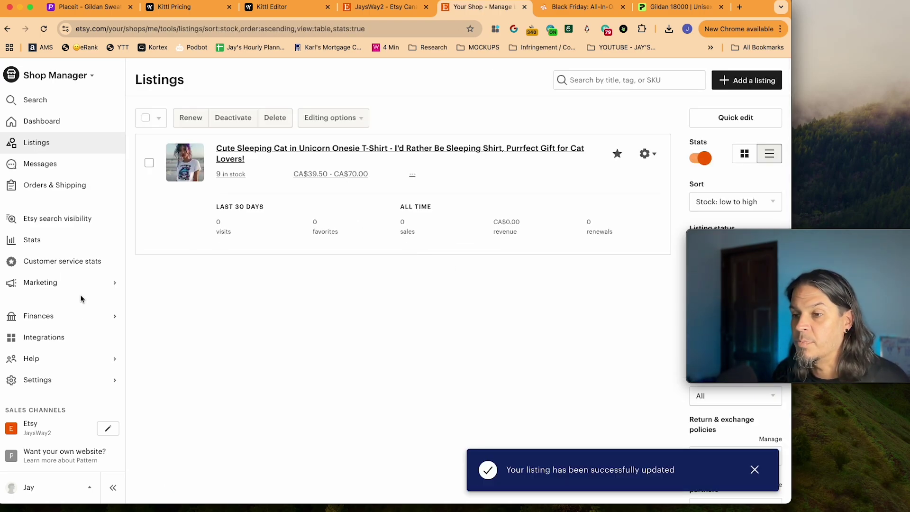
Open the updated listing in the public shop and check its sweatshirt photo and the prices in the Sizes options.
left_click(46, 433)
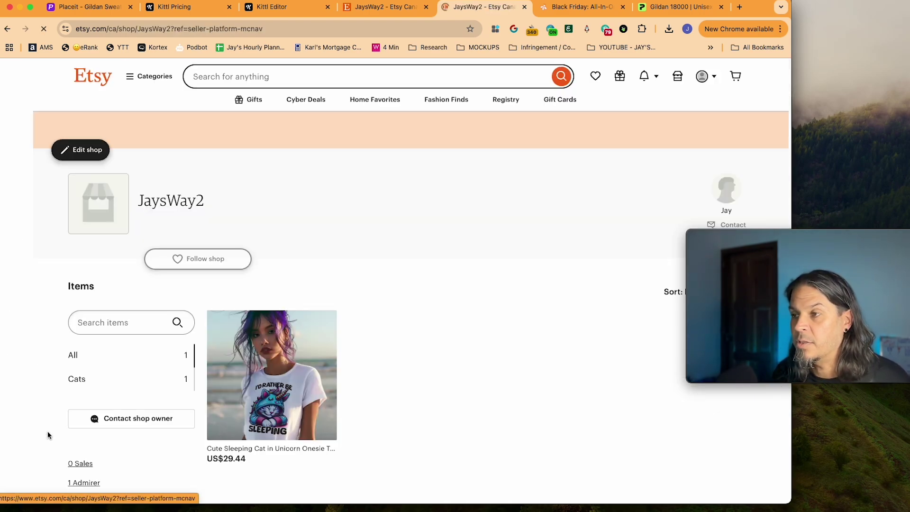
left_click(263, 374)
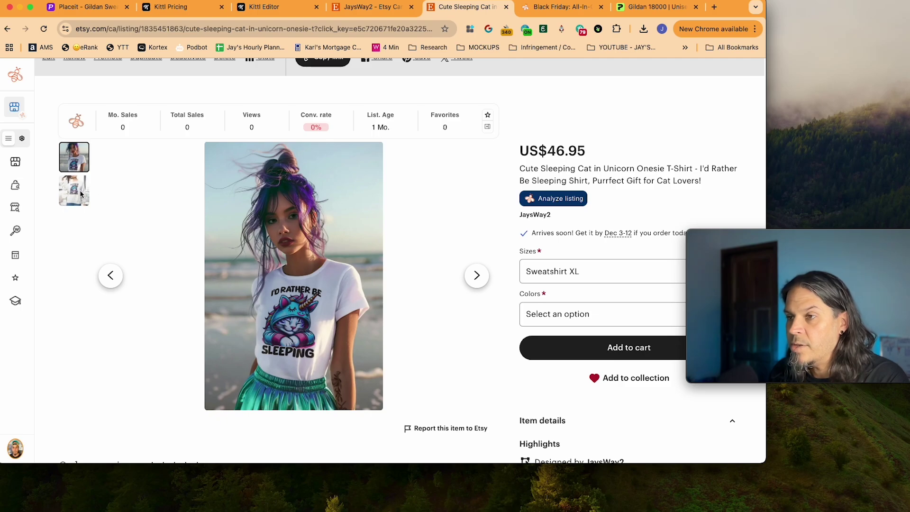
left_click(72, 192)
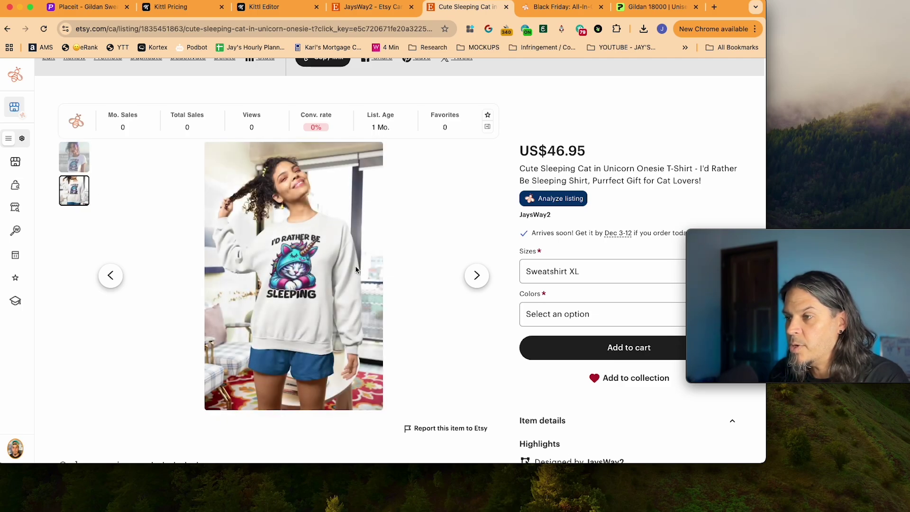
left_click(597, 280)
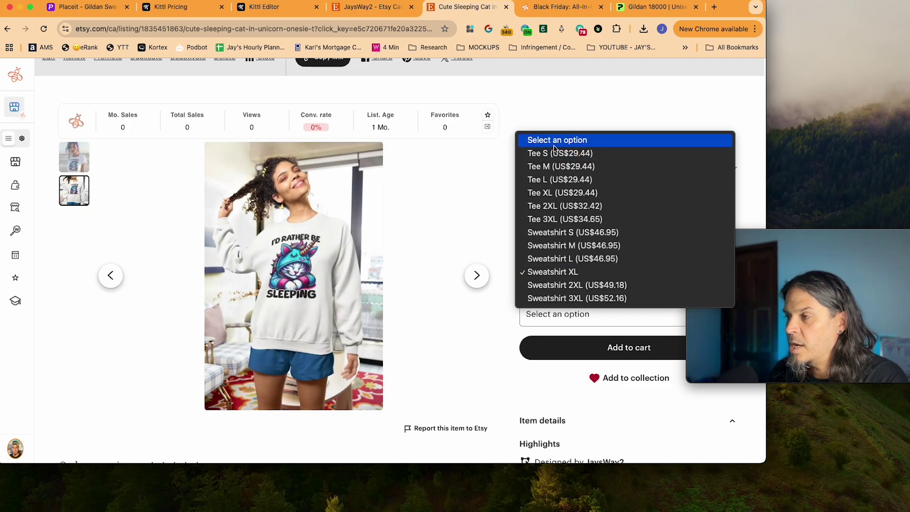
left_click(571, 272)
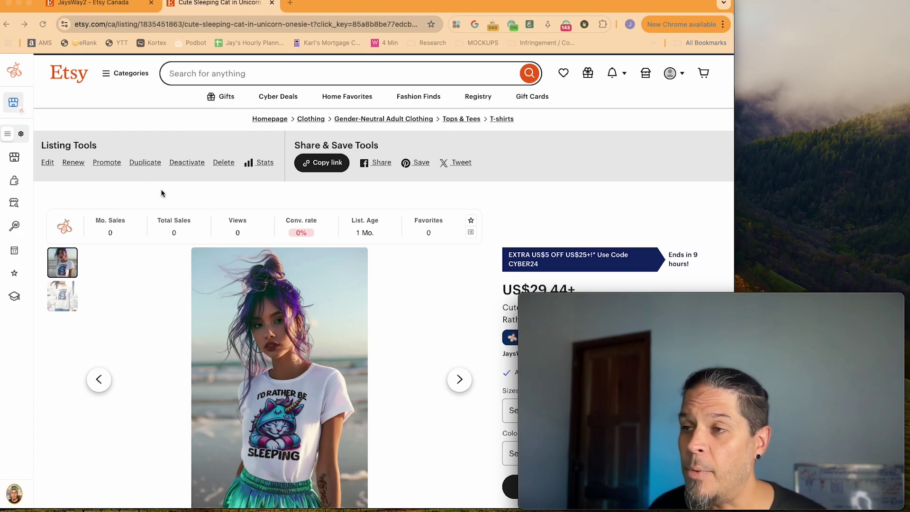
Duplicate the sleeping cat listing and replace Unicorn with Dragon in the copy's title.
left_click(144, 163)
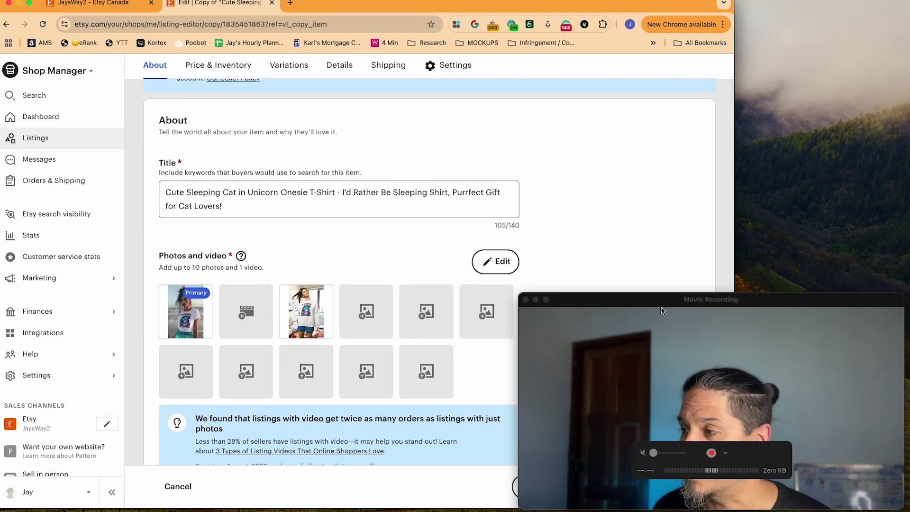
left_click_drag(660, 300, 661, 75)
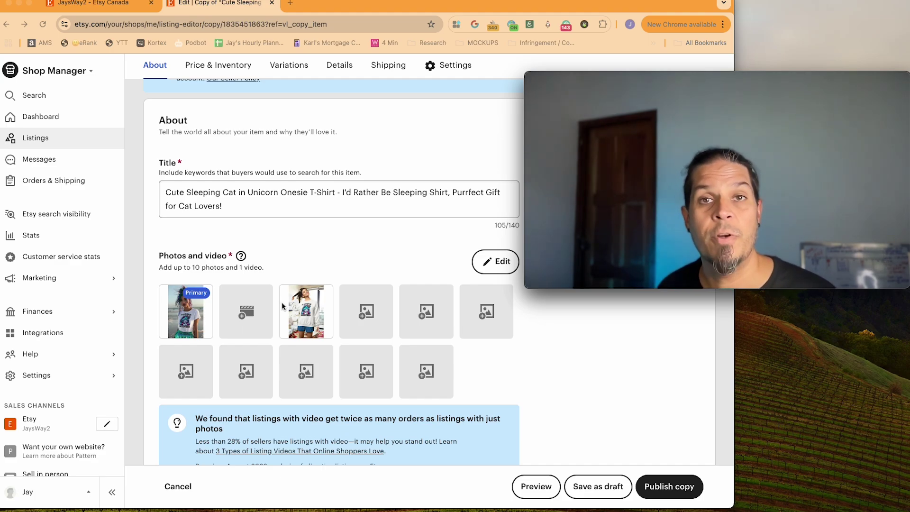
left_click(301, 192)
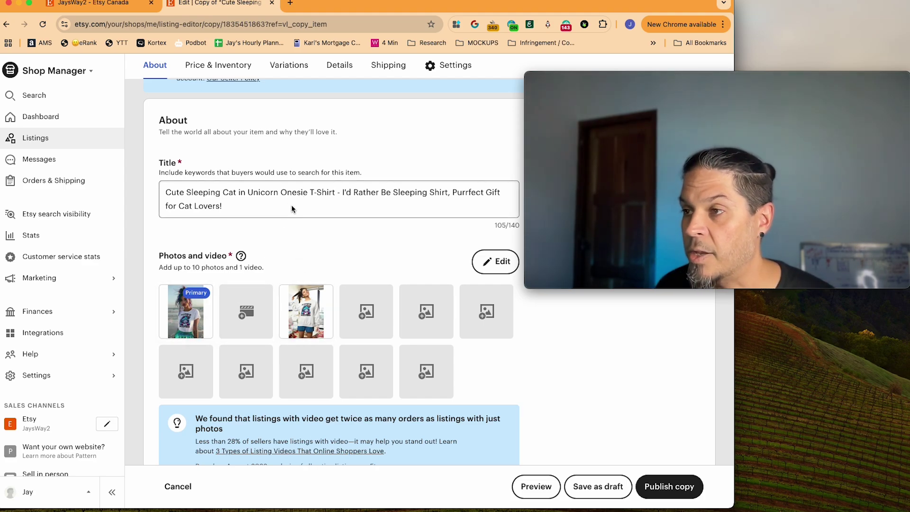
double_click(260, 194)
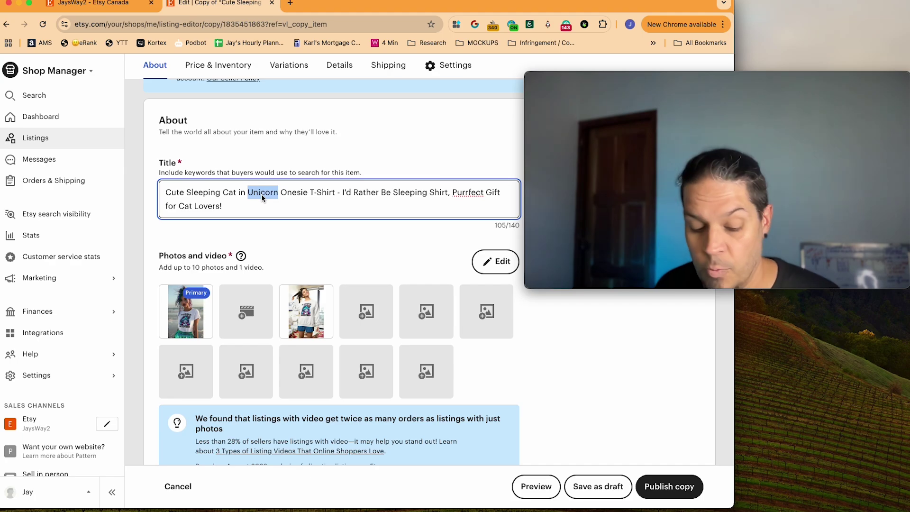
type("Dragon")
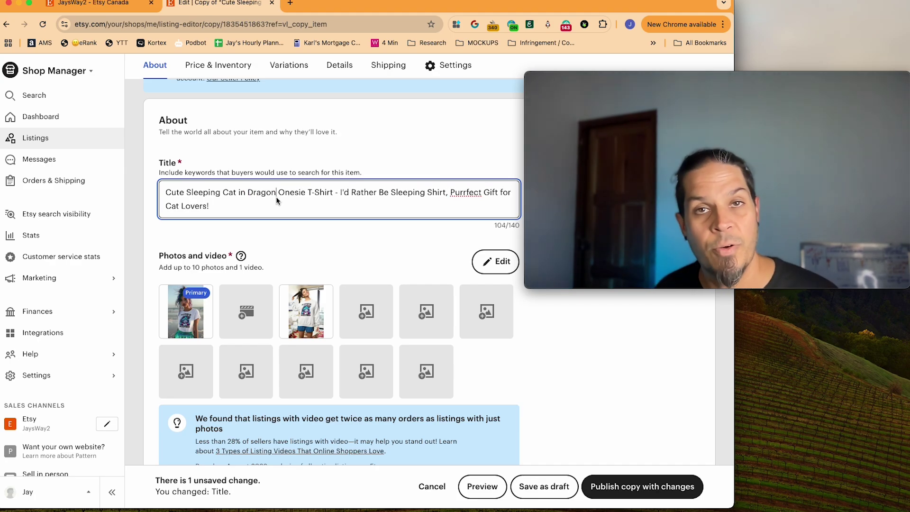
Review the copied listing's description and its Price & Inventory section.
scroll(337, 253, "down", 10)
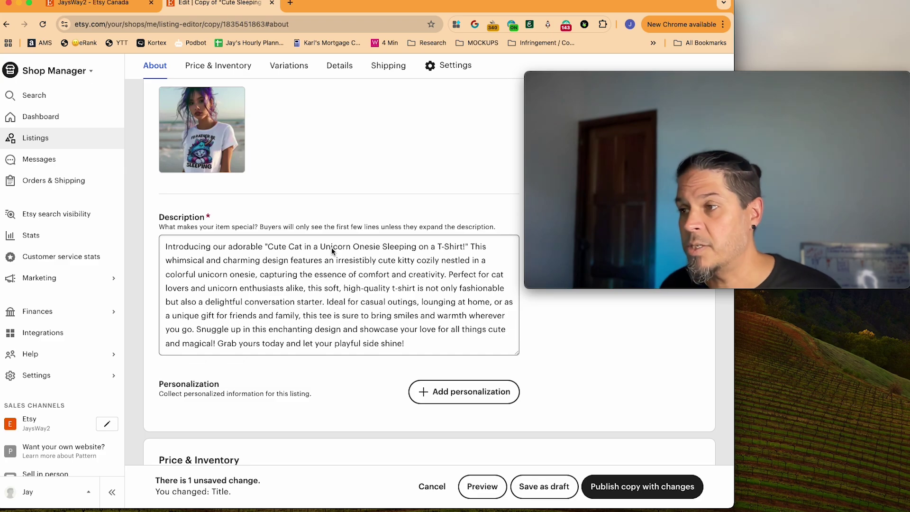
scroll(333, 247, "down", 20)
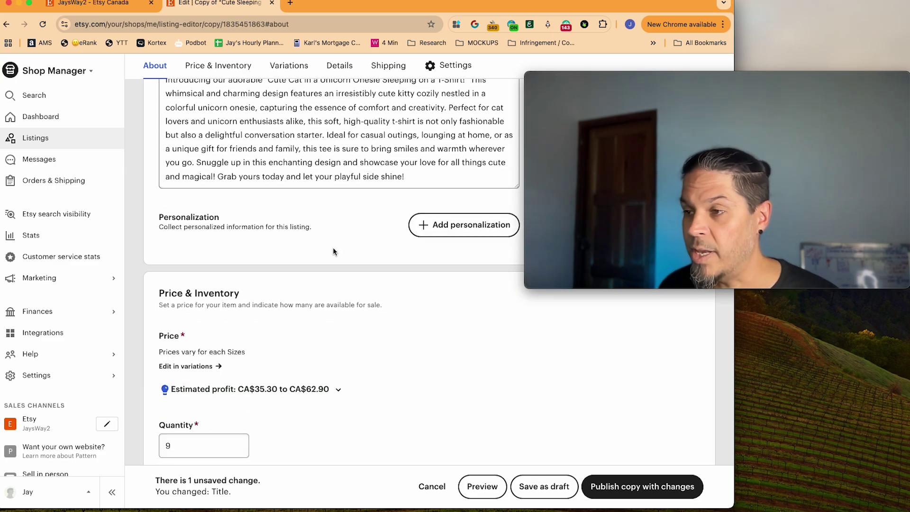
scroll(312, 192, "up", 4)
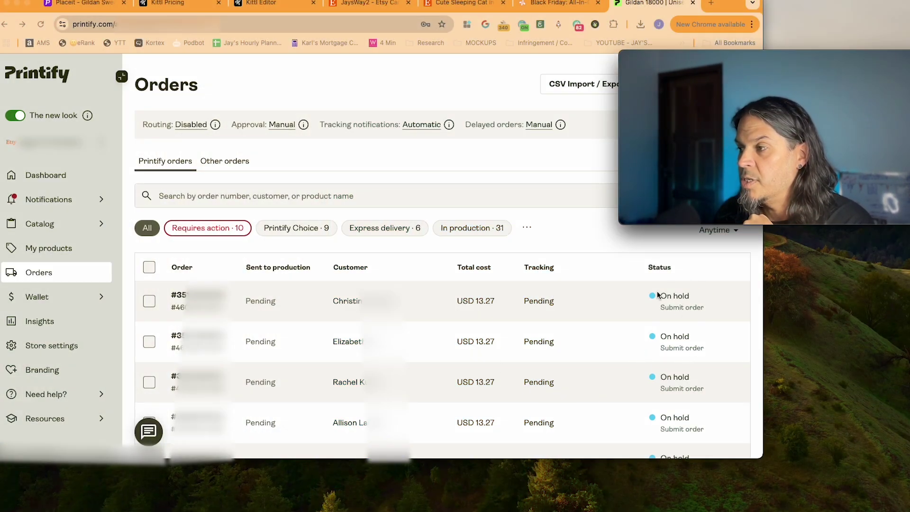
Open the non-imported black Tee L order from Printify's other orders and begin selecting a product for it.
mouse_move(667, 348)
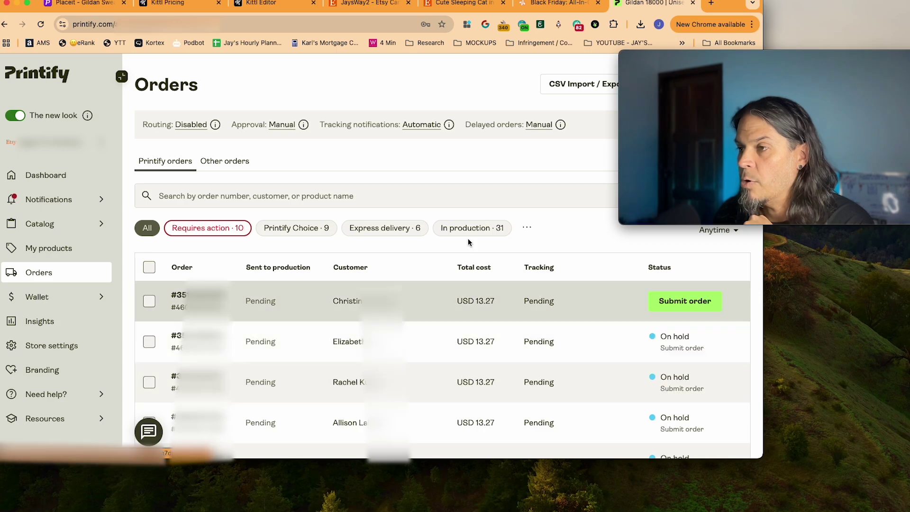
left_click(234, 163)
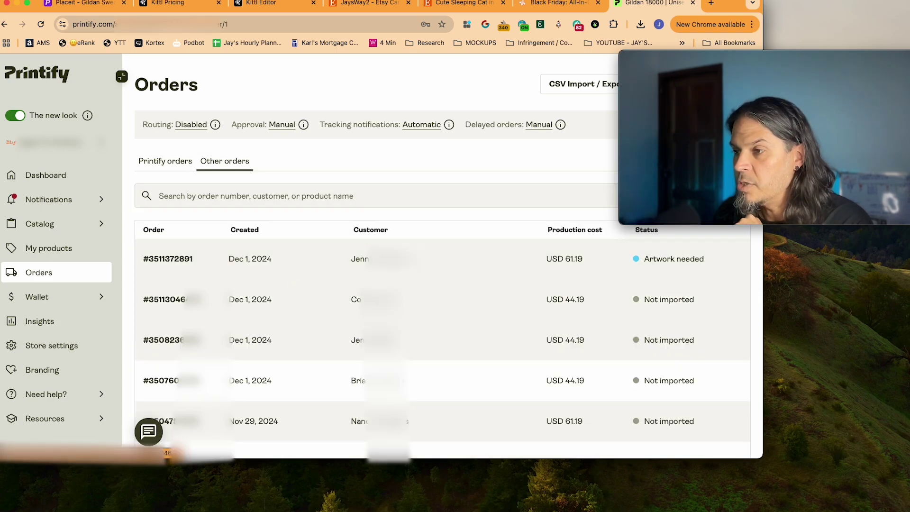
left_click(414, 299)
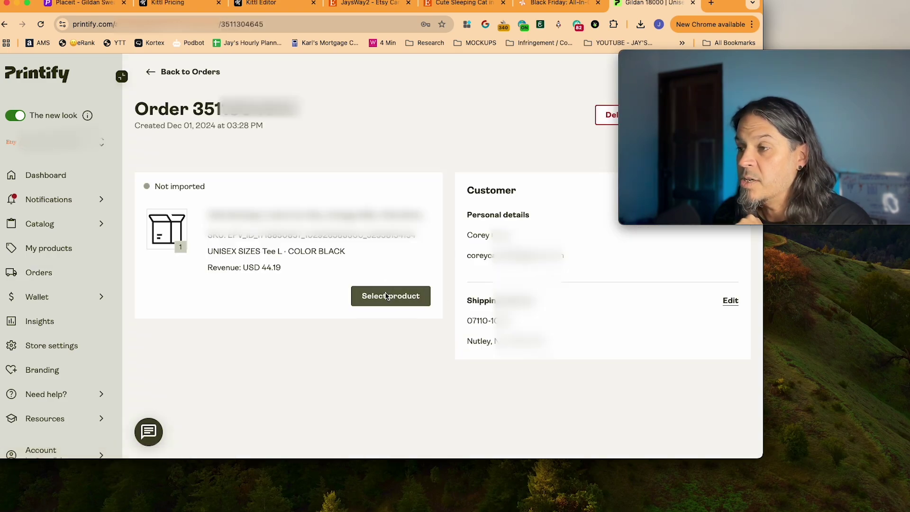
left_click(384, 296)
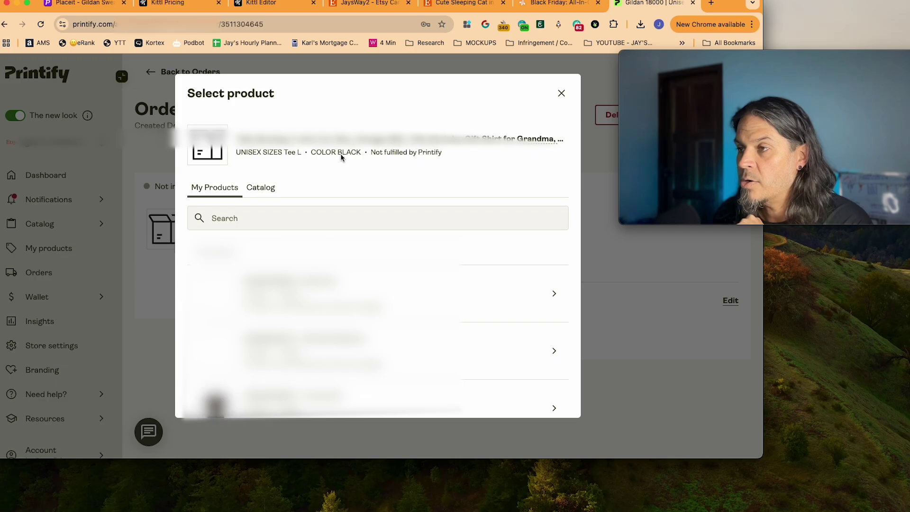
Search the product catalog for 64000 and choose the Gildan Unisex Softstyle T-Shirt printed by Monster Digital.
left_click(266, 189)
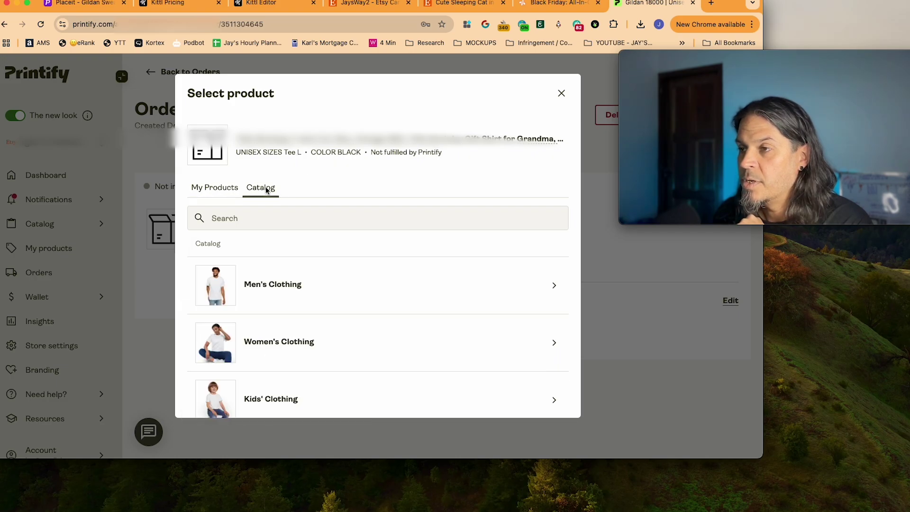
left_click(240, 218)
type("64000")
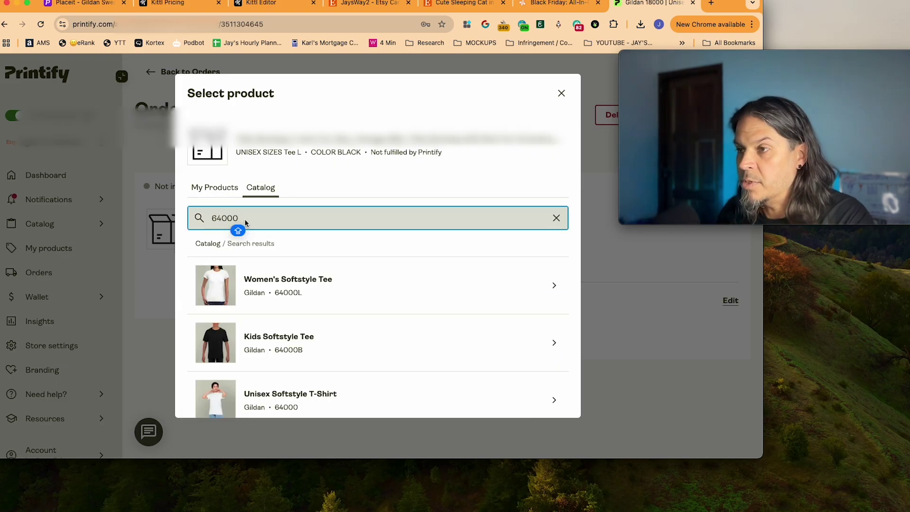
scroll(297, 339, "down", 1)
scroll(286, 368, "up", 1)
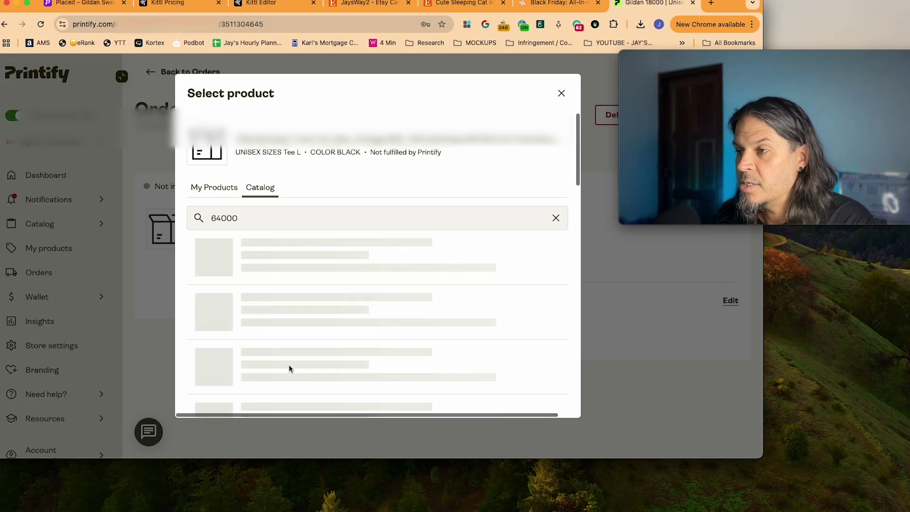
scroll(290, 284, "down", 5)
left_click(290, 156)
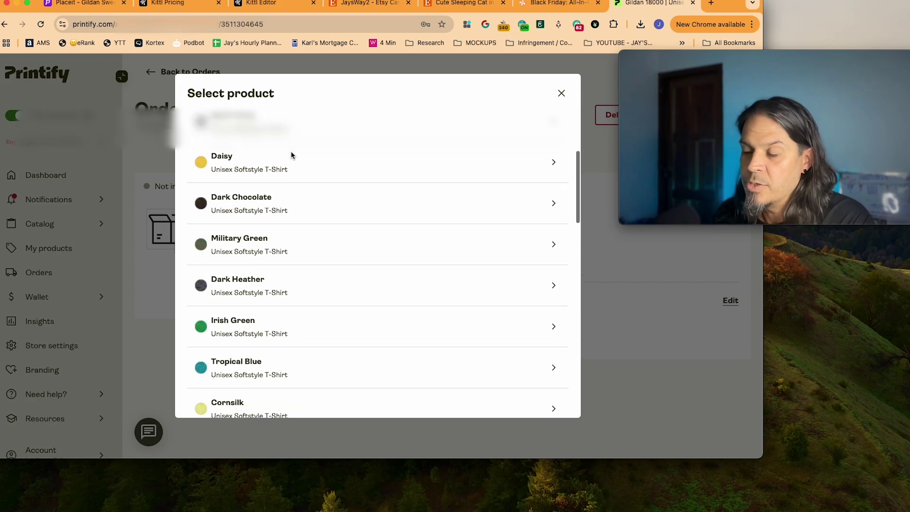
Choose the color Black and size L for the order's Unisex Softstyle T-Shirt.
scroll(291, 159, "up", 3)
scroll(242, 373, "down", 8)
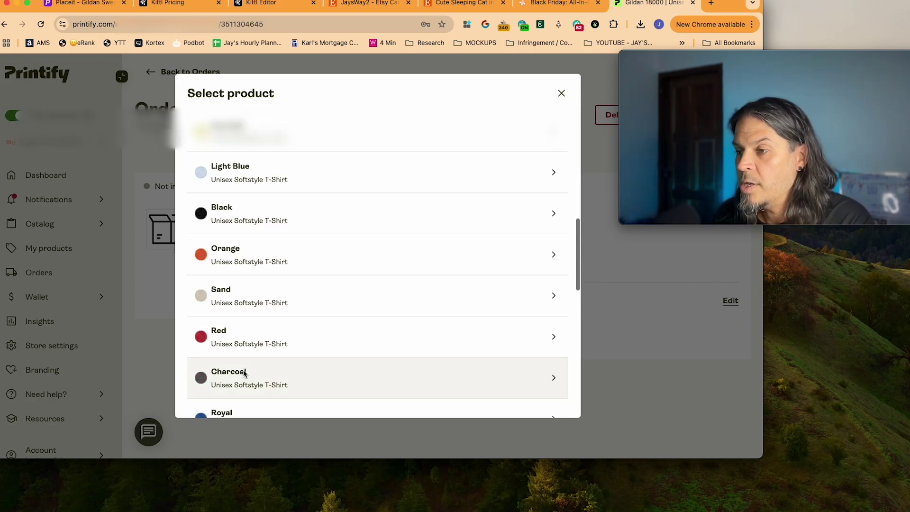
left_click(237, 212)
left_click(237, 212)
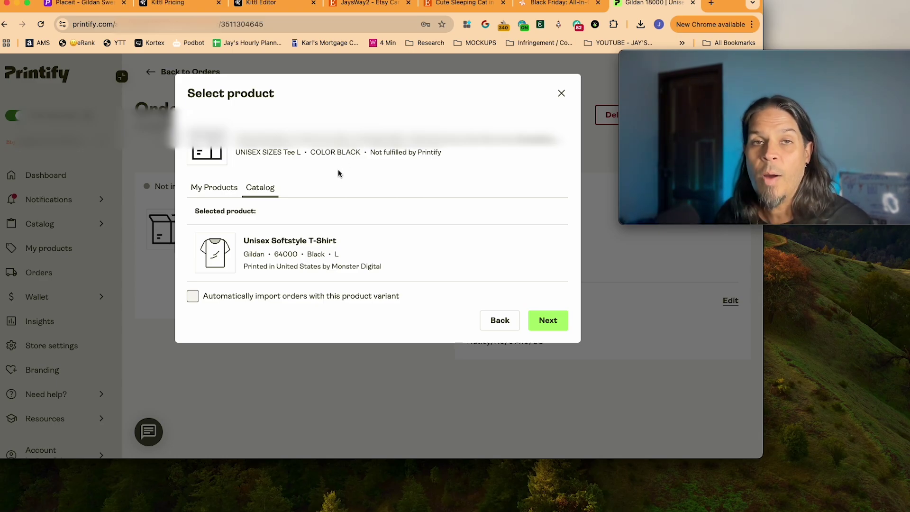
Enable automatic import of orders with this product variant and place Untitled Project 45.png on the black shirt's front print area.
left_click(193, 296)
left_click(555, 322)
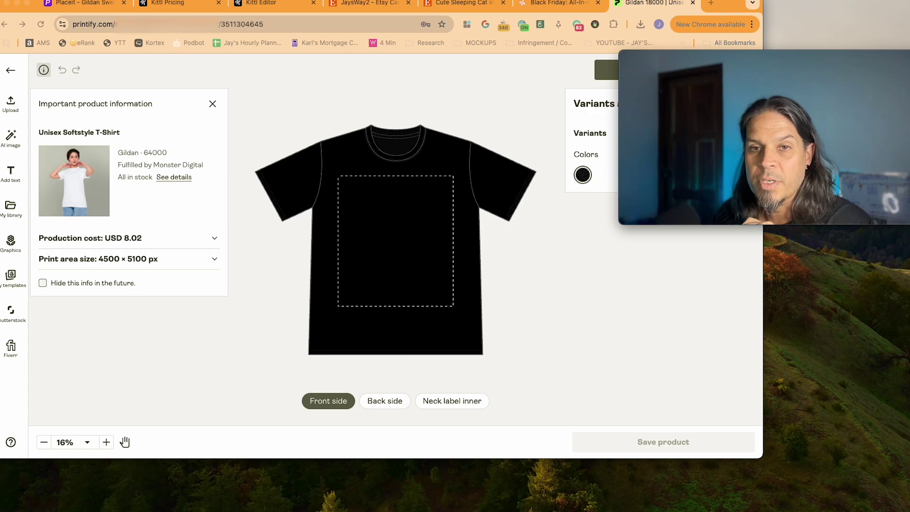
left_click_drag(417, 208, 422, 227)
left_click_drag(706, 61, 717, 350)
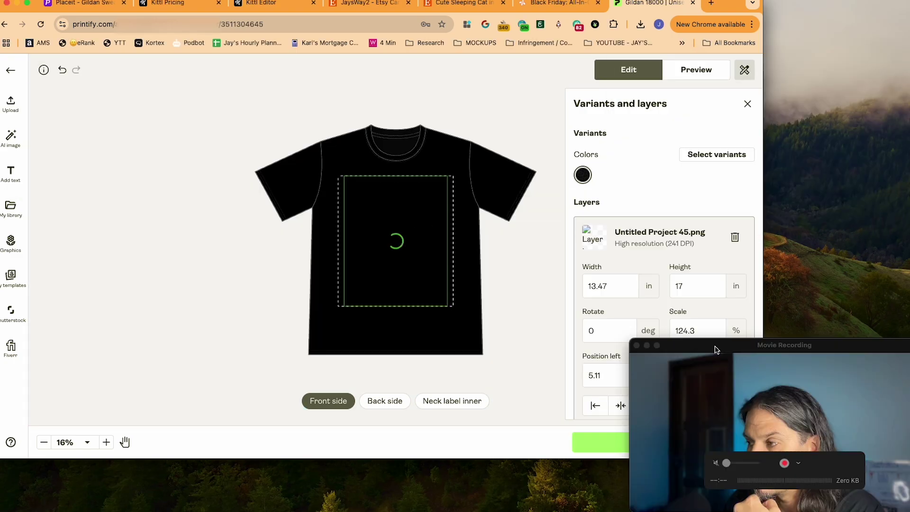
left_click_drag(874, 351, 234, 309)
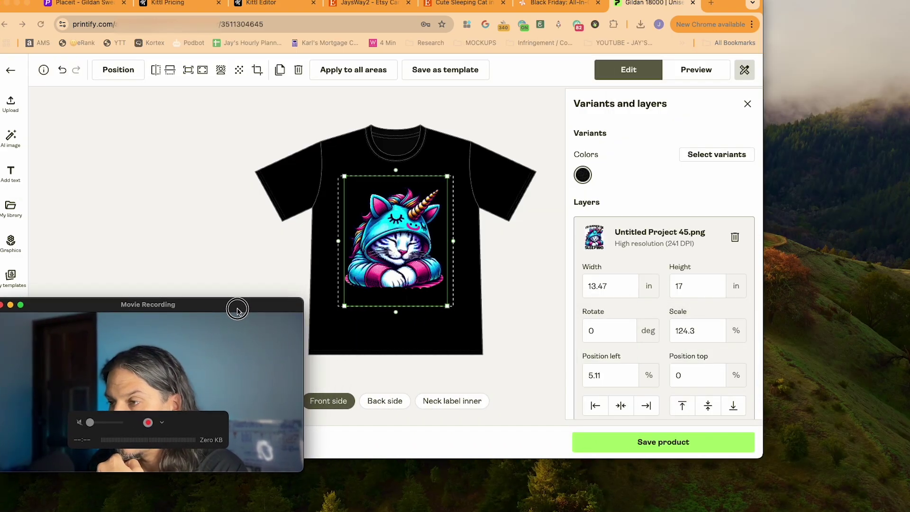
left_click(715, 194)
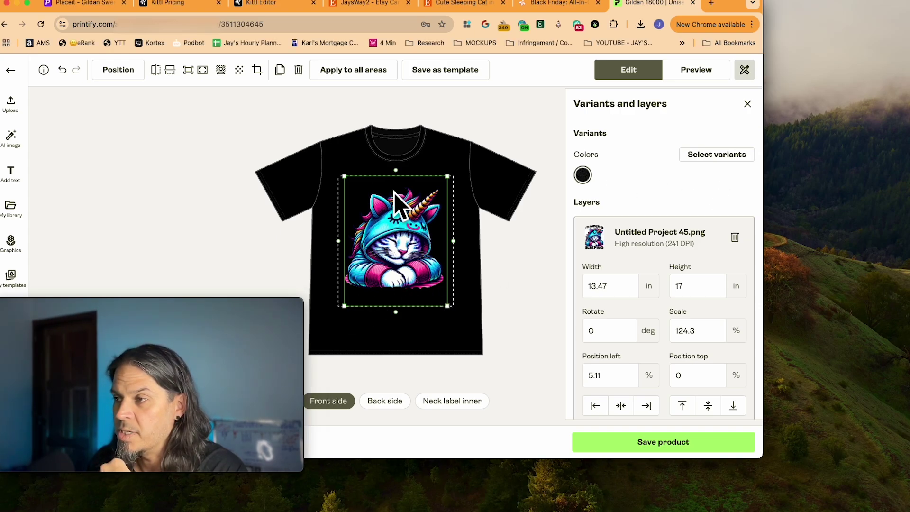
Add the White, Sport Grey and Dark Heather color variants and include all six sizes of Black.
left_click(724, 157)
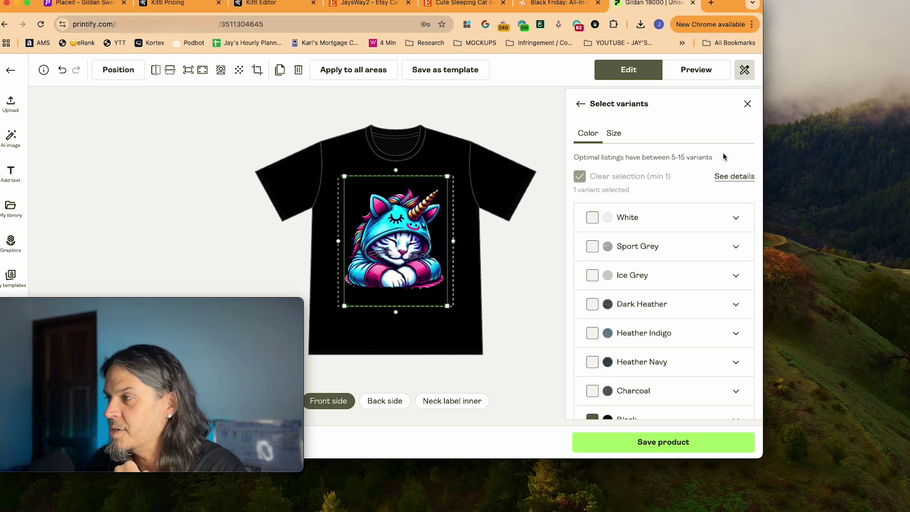
left_click(593, 217)
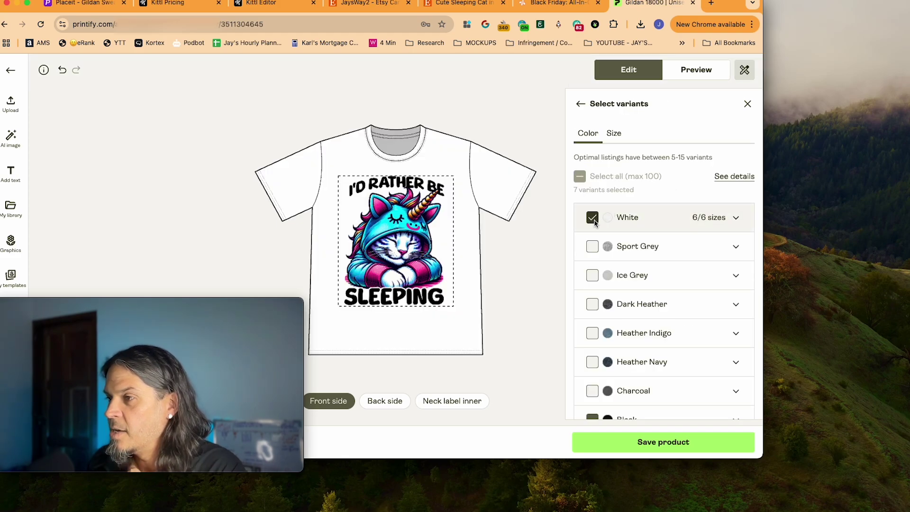
scroll(596, 309, "down", 1)
left_click(592, 215)
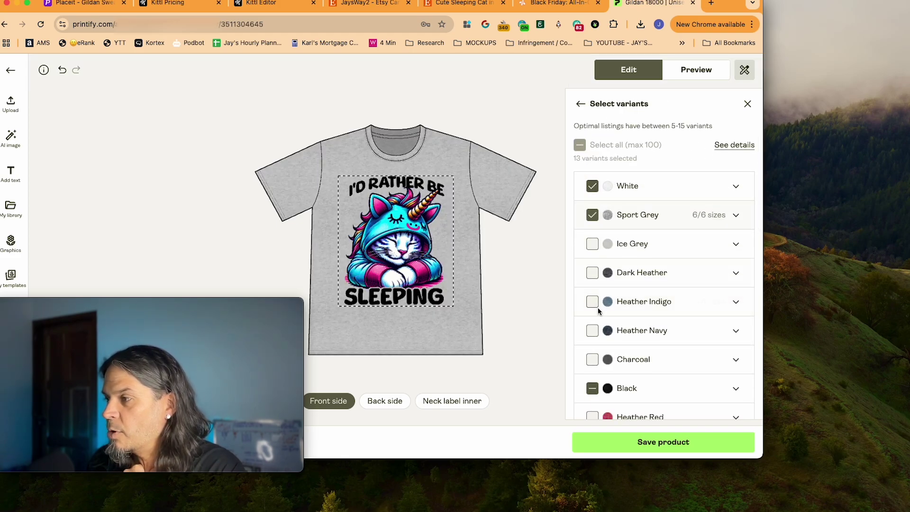
left_click(593, 273)
scroll(590, 279, "down", 2)
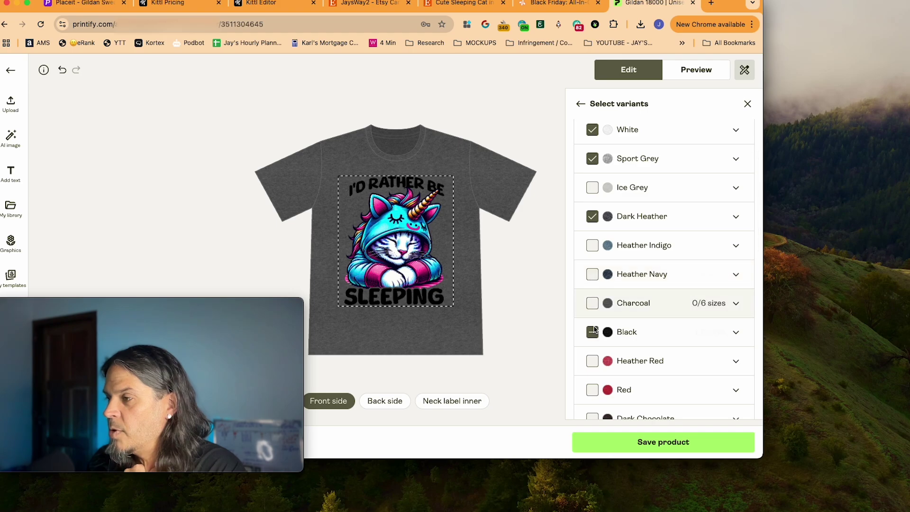
scroll(592, 306, "down", 2)
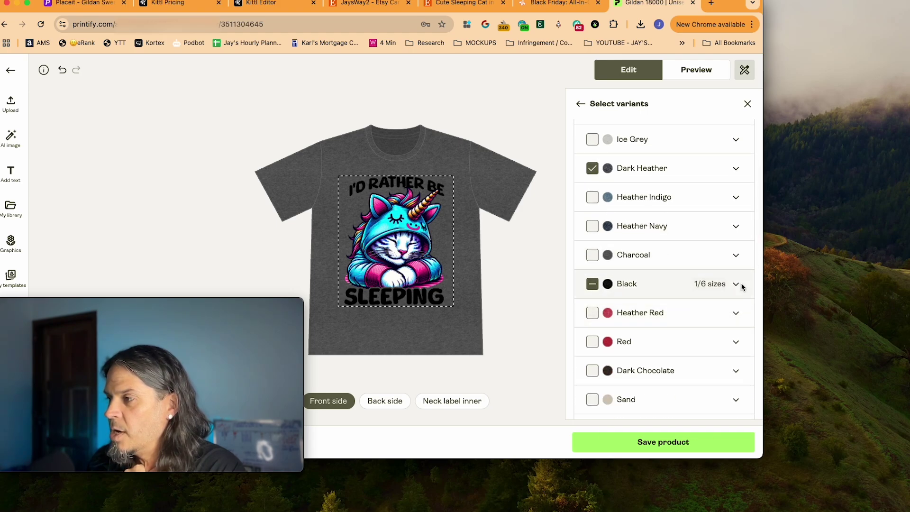
left_click(594, 285)
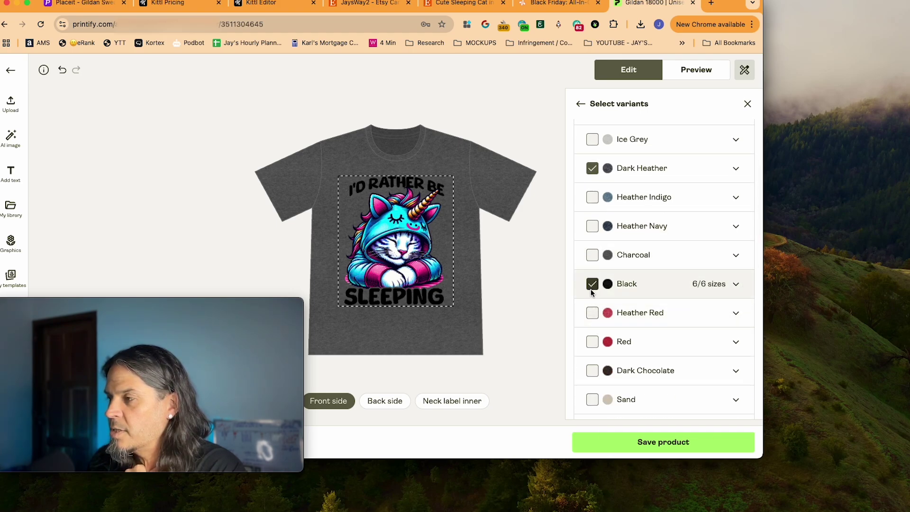
Add the Military Green, Irish Green, Heather Royal, Royal and Navy color variants in all sizes.
scroll(592, 284, "down", 2)
scroll(594, 284, "down", 3)
scroll(595, 283, "down", 3)
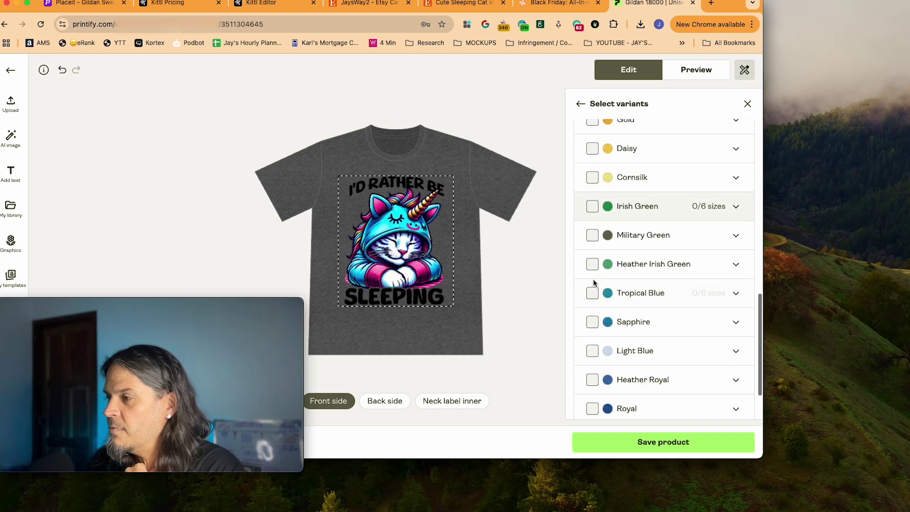
left_click(592, 233)
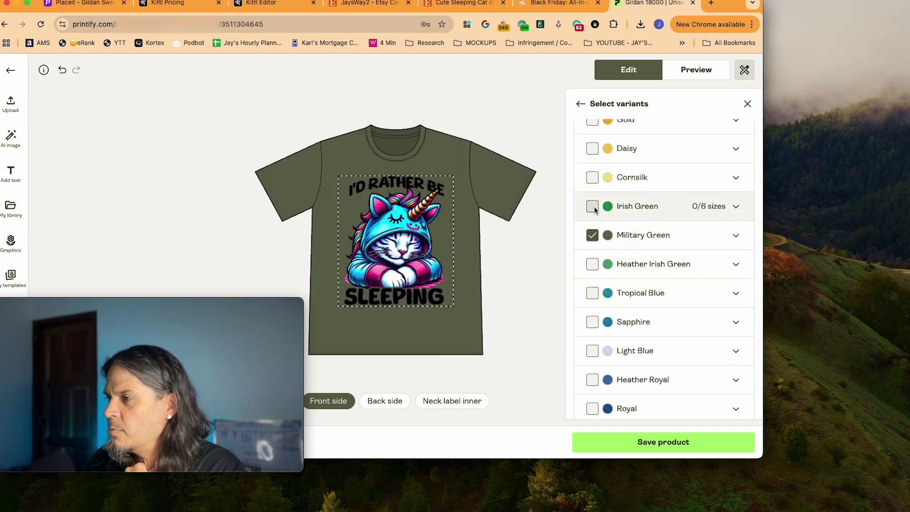
left_click(593, 206)
scroll(597, 247, "down", 2)
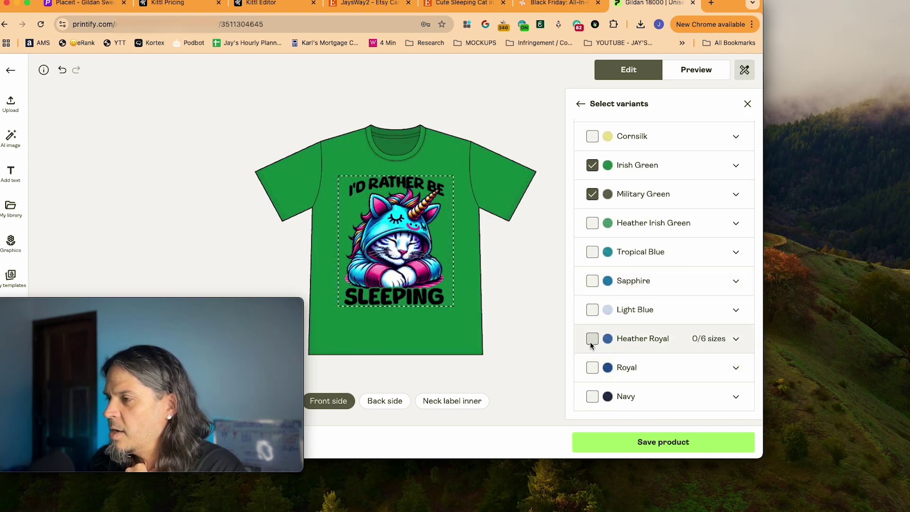
left_click(592, 338)
left_click(592, 367)
left_click(592, 397)
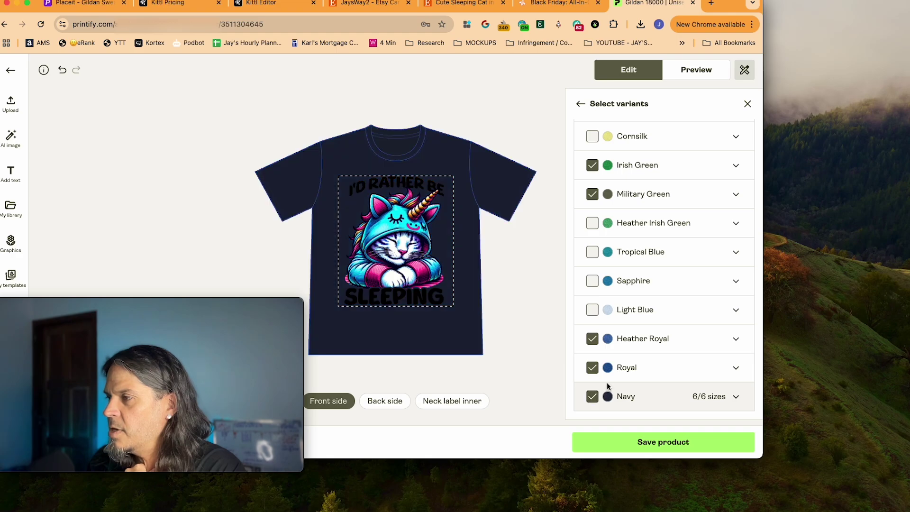
scroll(598, 360, "up", 10)
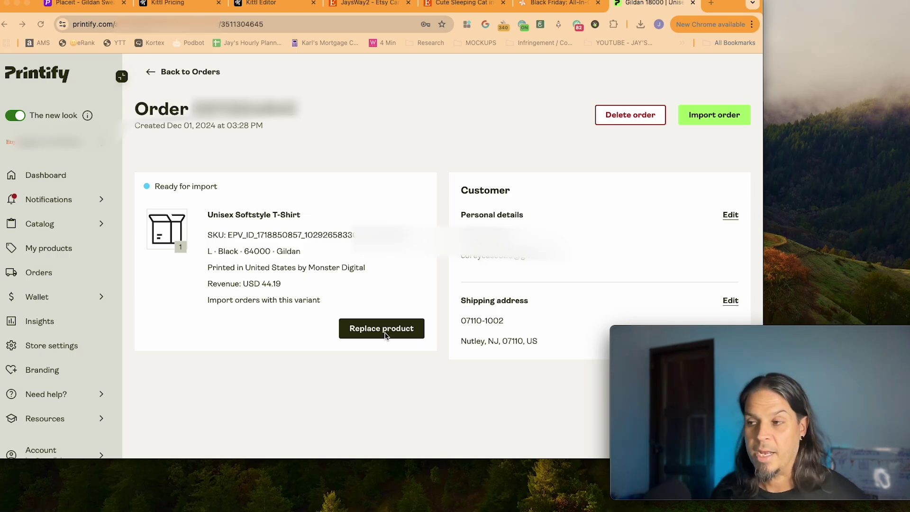
Import the prepared Unisex Softstyle T-Shirt order and show the list of Printify orders.
left_click(716, 116)
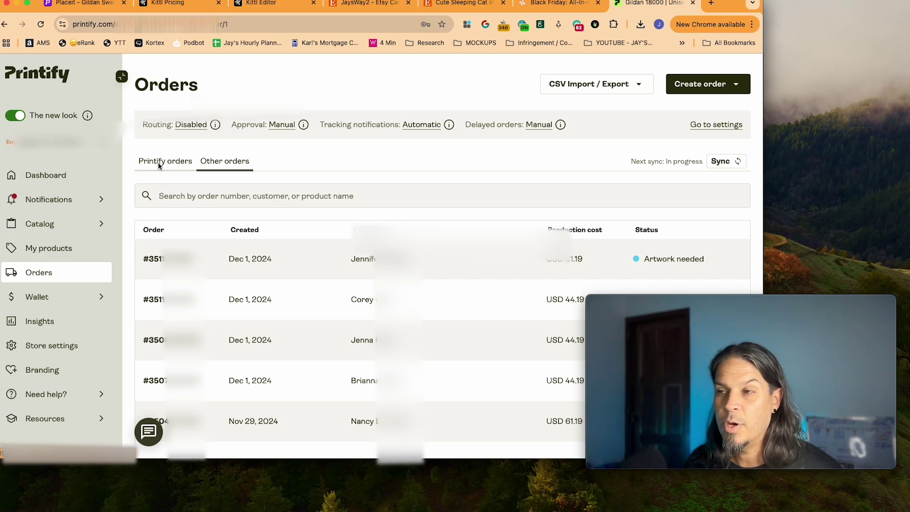
left_click(158, 161)
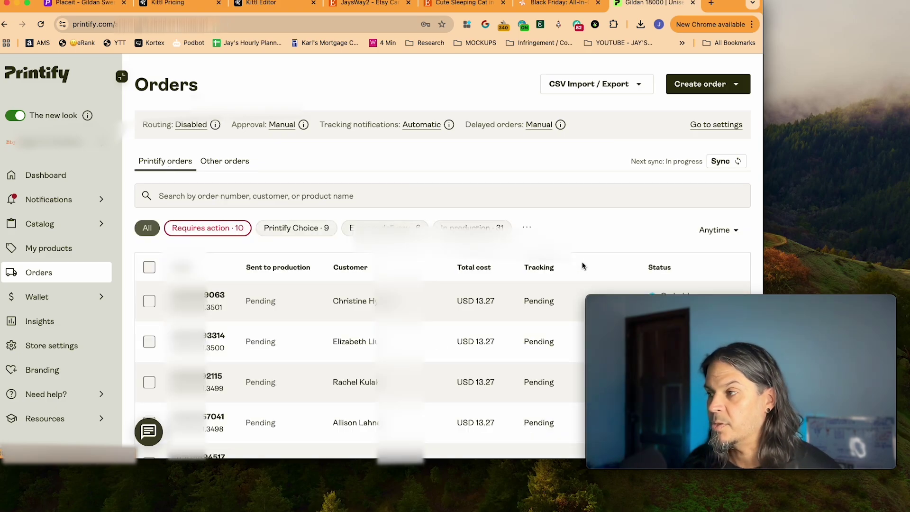
left_click_drag(681, 305, 716, 32)
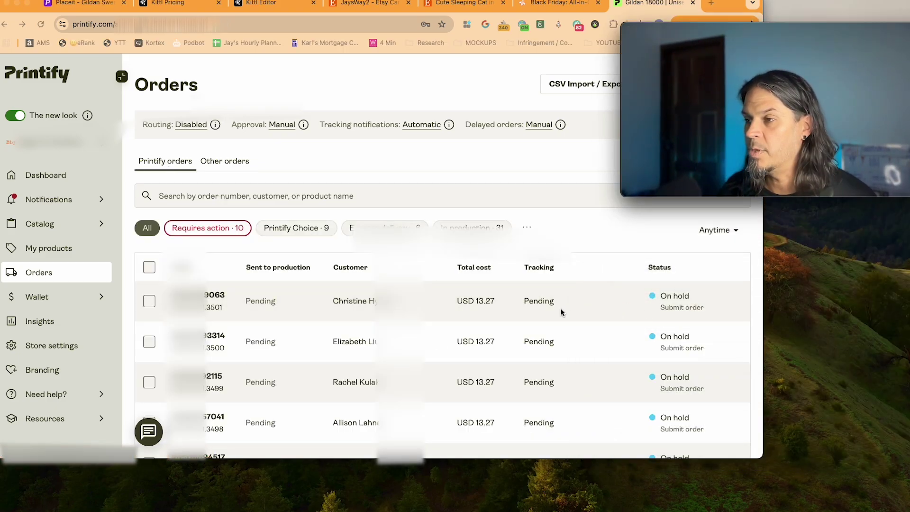
left_click(681, 304)
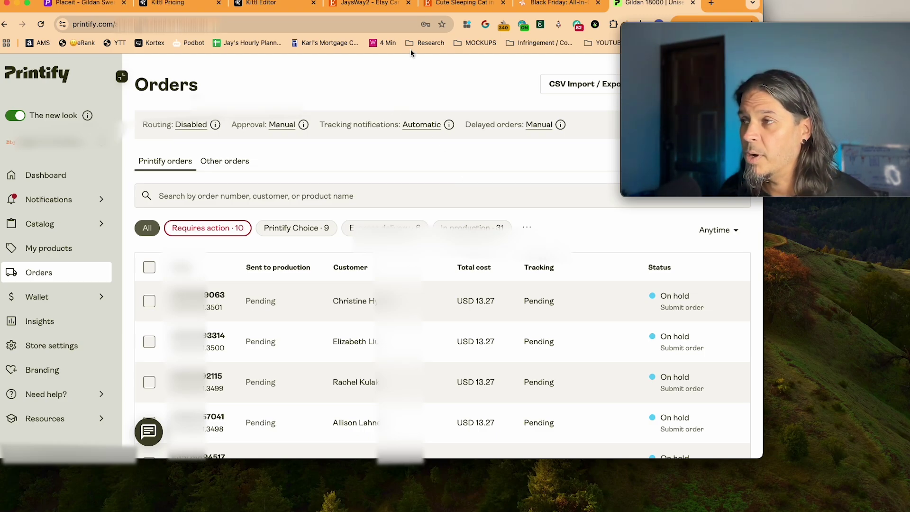
Switch to the Etsy page of the Cute Sleeping Cat in Unicorn Onesie T-Shirt listing and open the listing for editing.
left_click(462, 4)
left_click(359, 4)
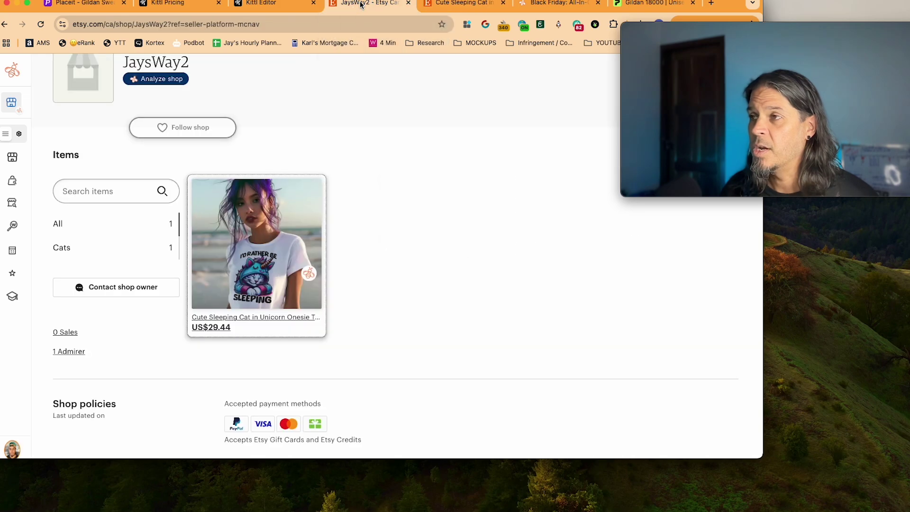
left_click(446, 4)
scroll(108, 117, "up", 2)
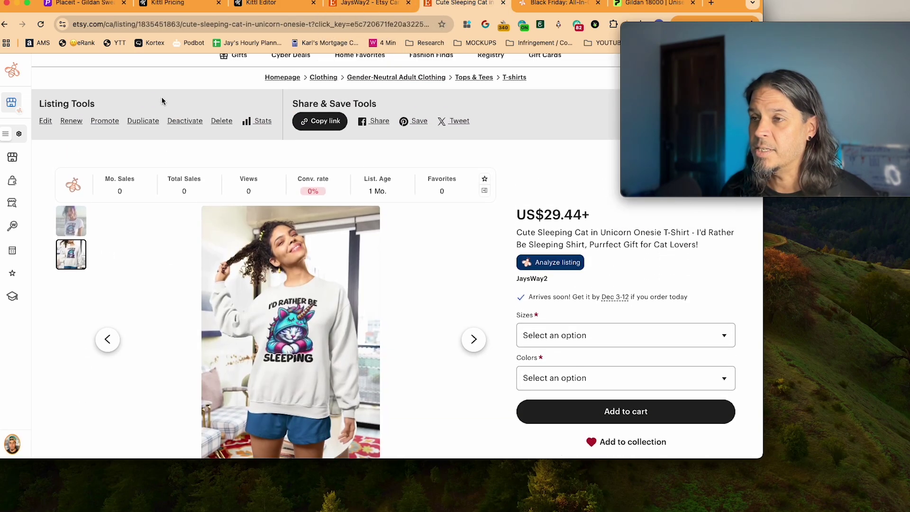
left_click(45, 122)
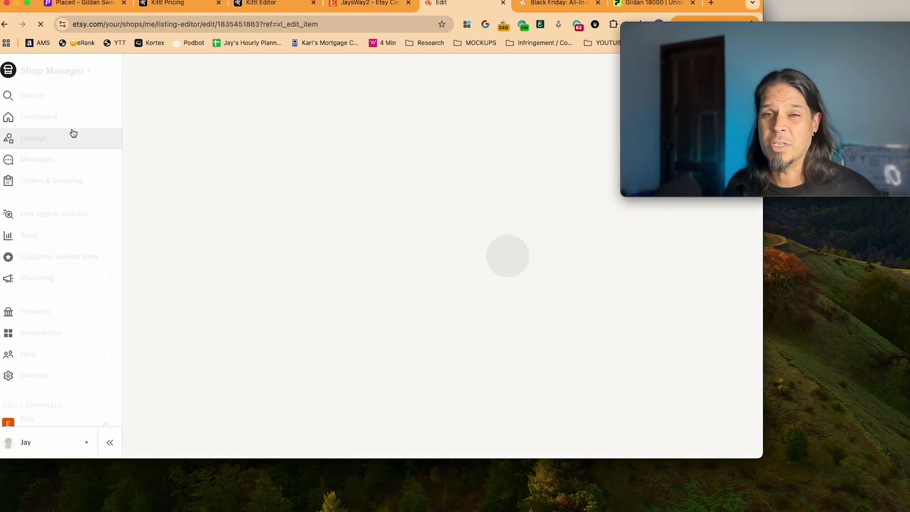